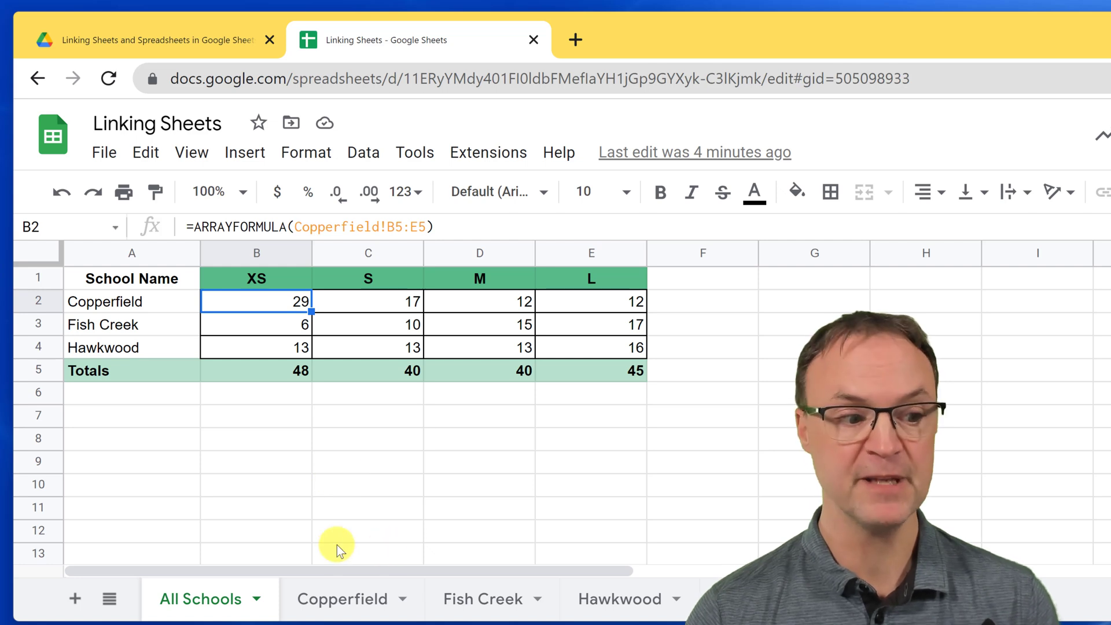
- Set the Grade 12 XS quantity on the Copperfield sheet to 10 and return to the All Schools sheet
click(358, 601)
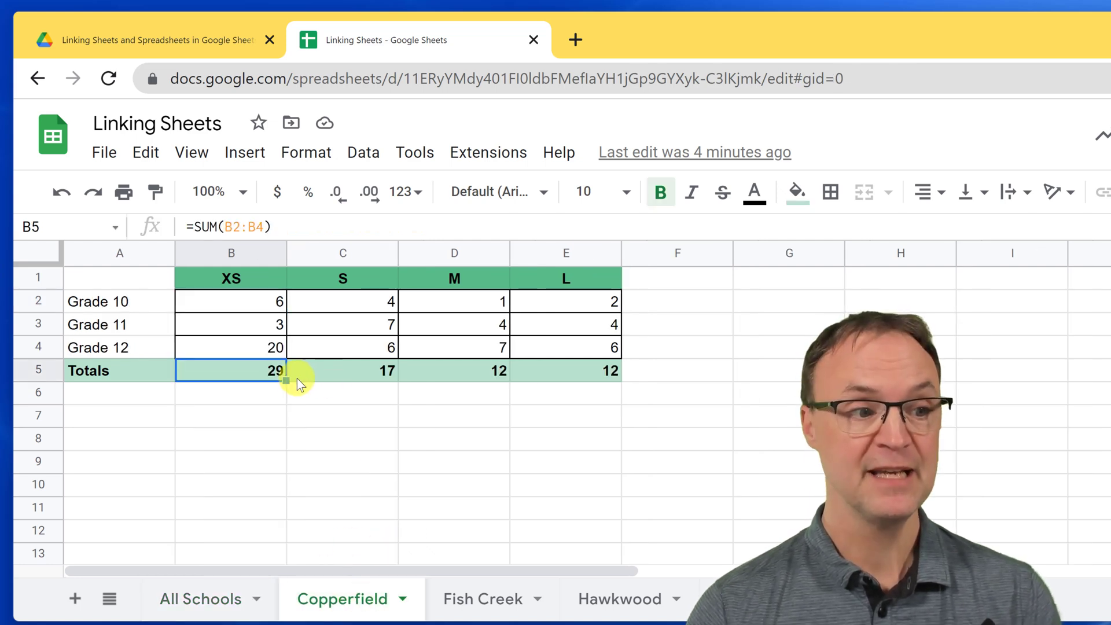
click(272, 349)
text(10)
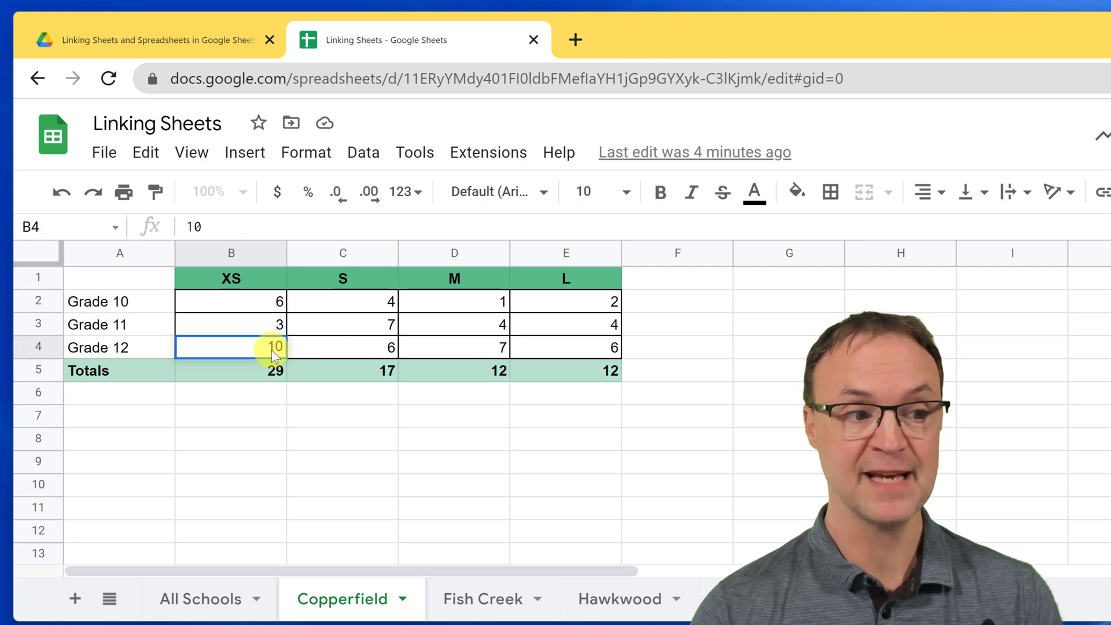
click(421, 512)
click(242, 593)
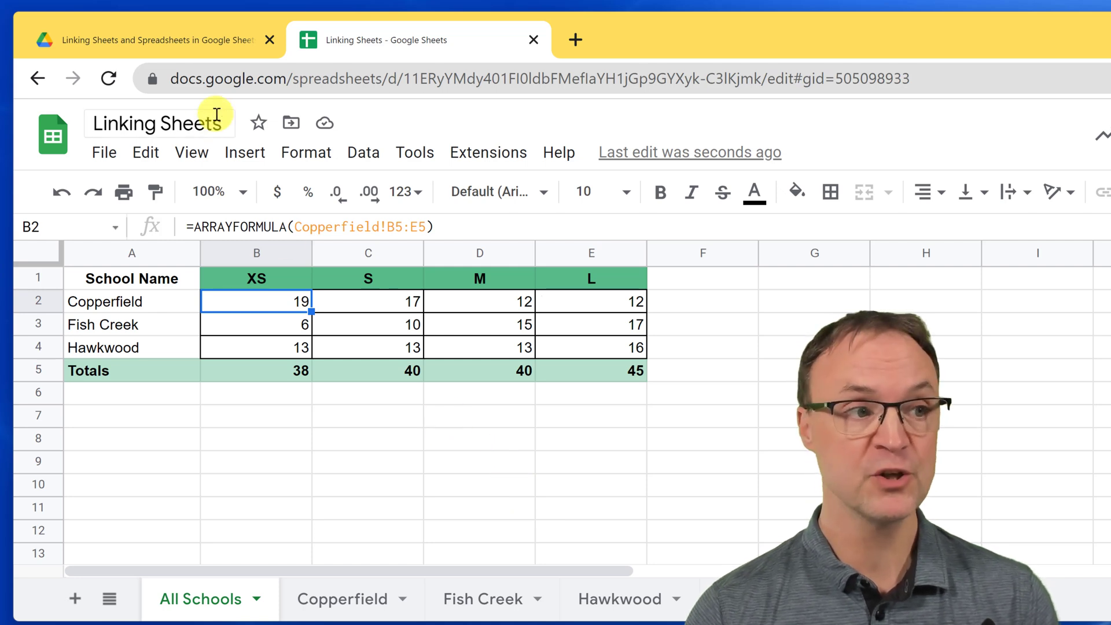
- Review the Copperfield and Fish Creek sheets alongside the empty All Schools summary
click(212, 38)
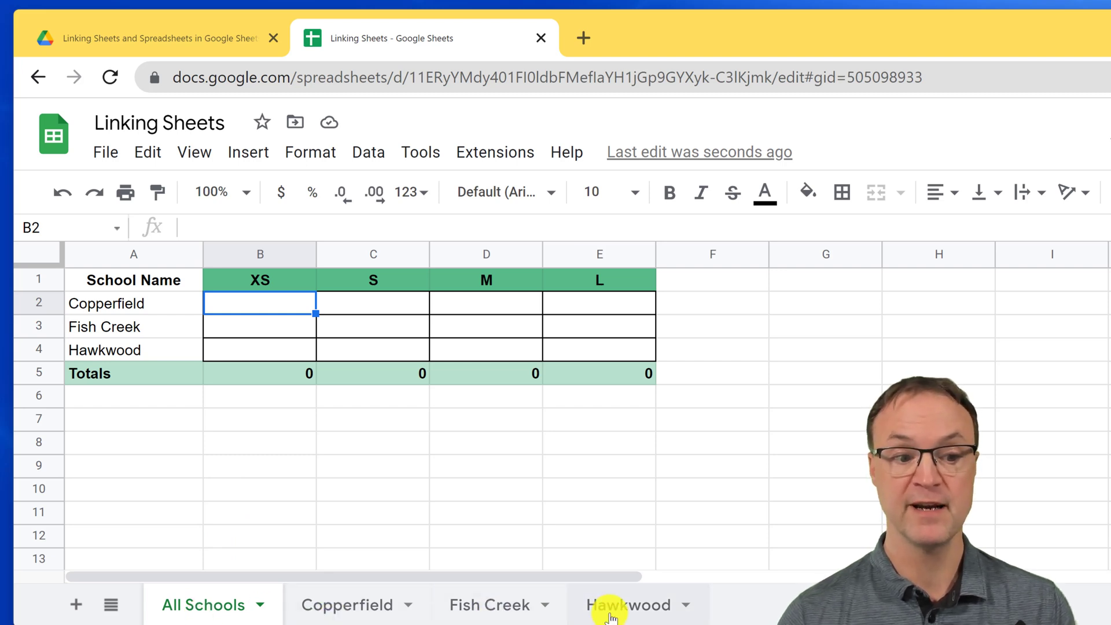
click(362, 606)
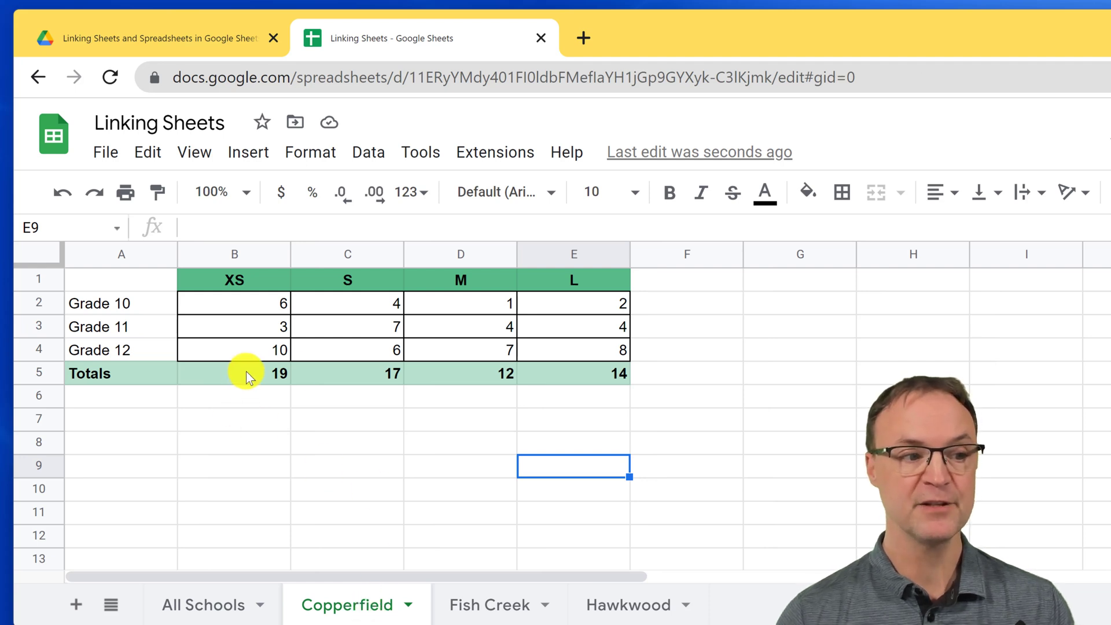
click(469, 607)
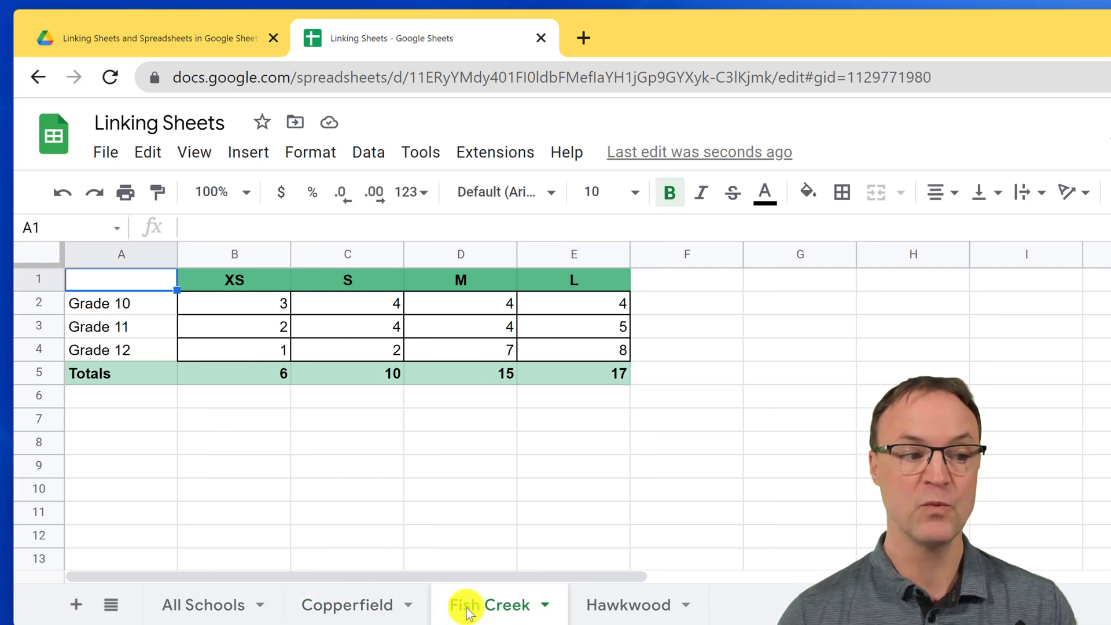
click(208, 604)
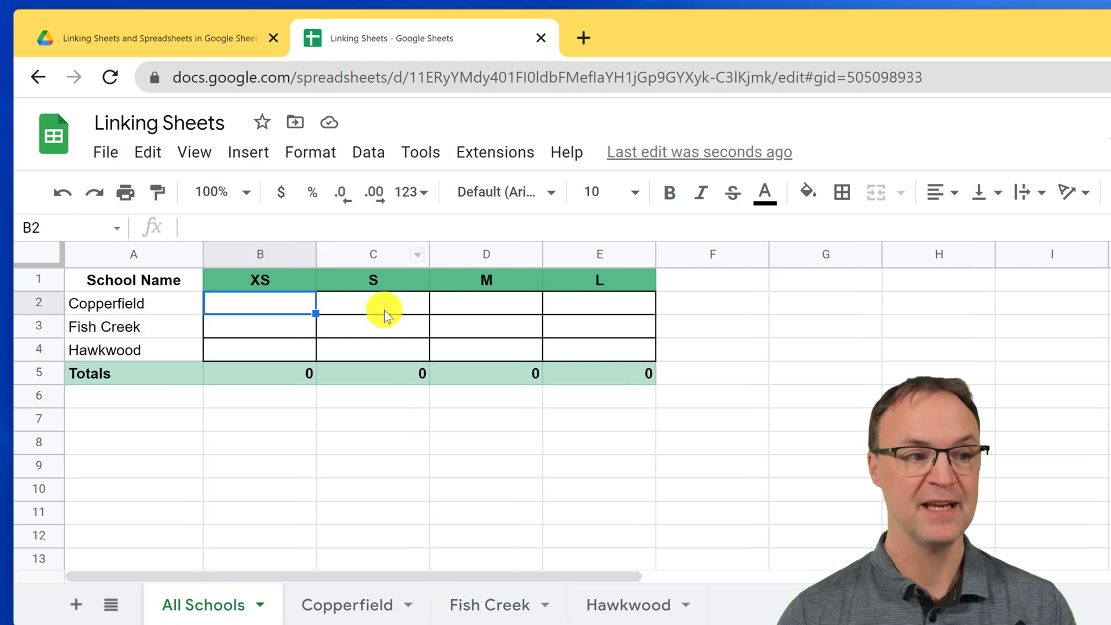
click(366, 605)
click(207, 607)
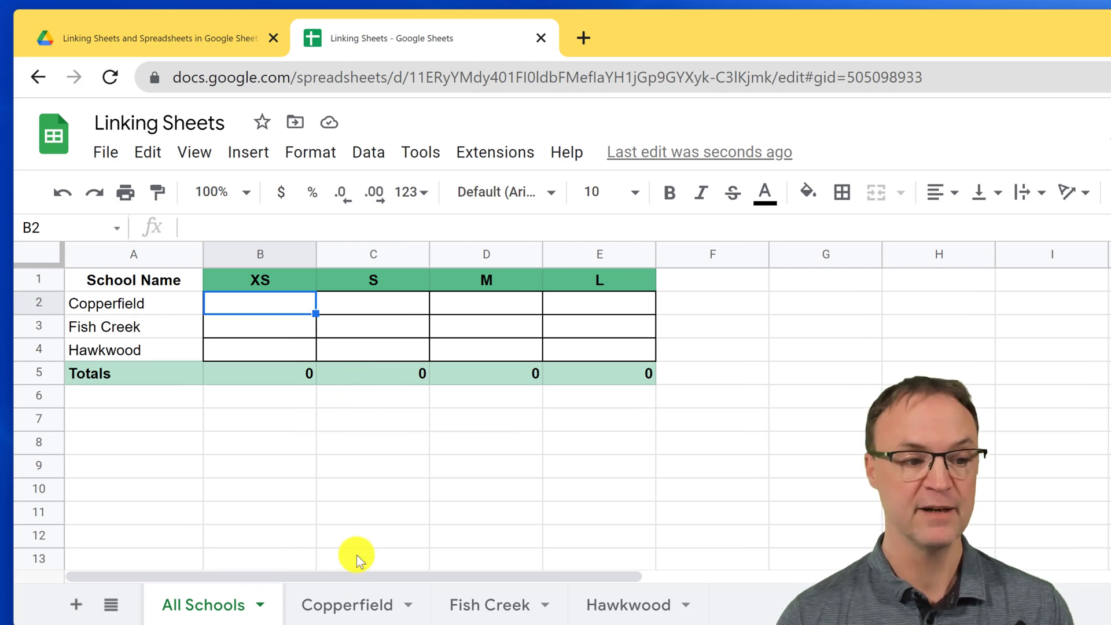
- Enter the formula =e5 in cell E8 of the Copperfield sheet to reference the L total
click(359, 605)
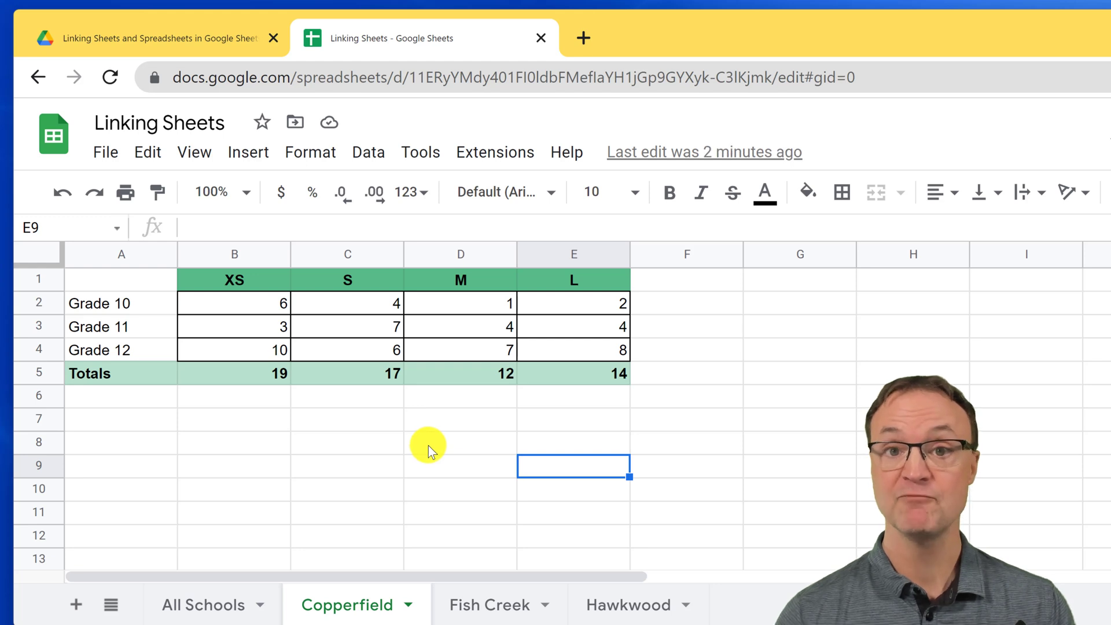
click(537, 438)
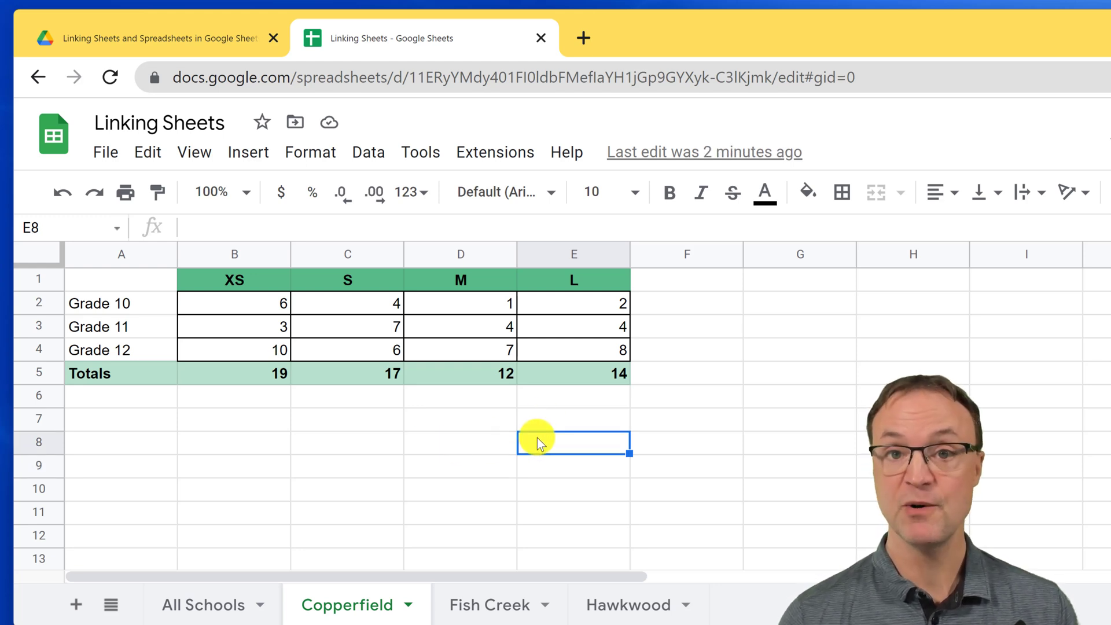
text(=)
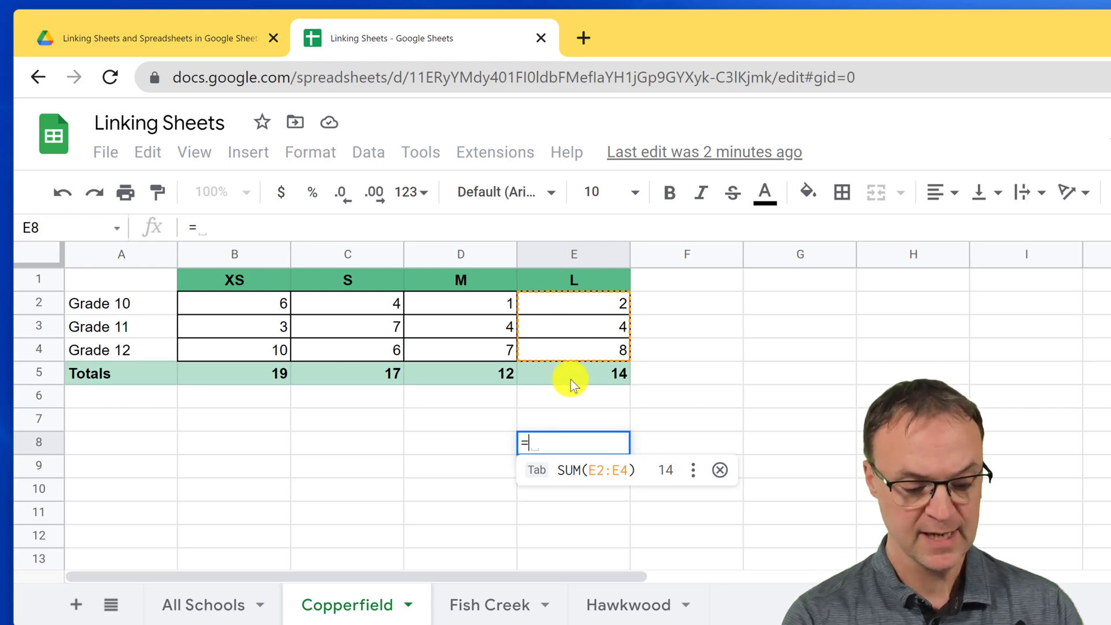
text(e5)
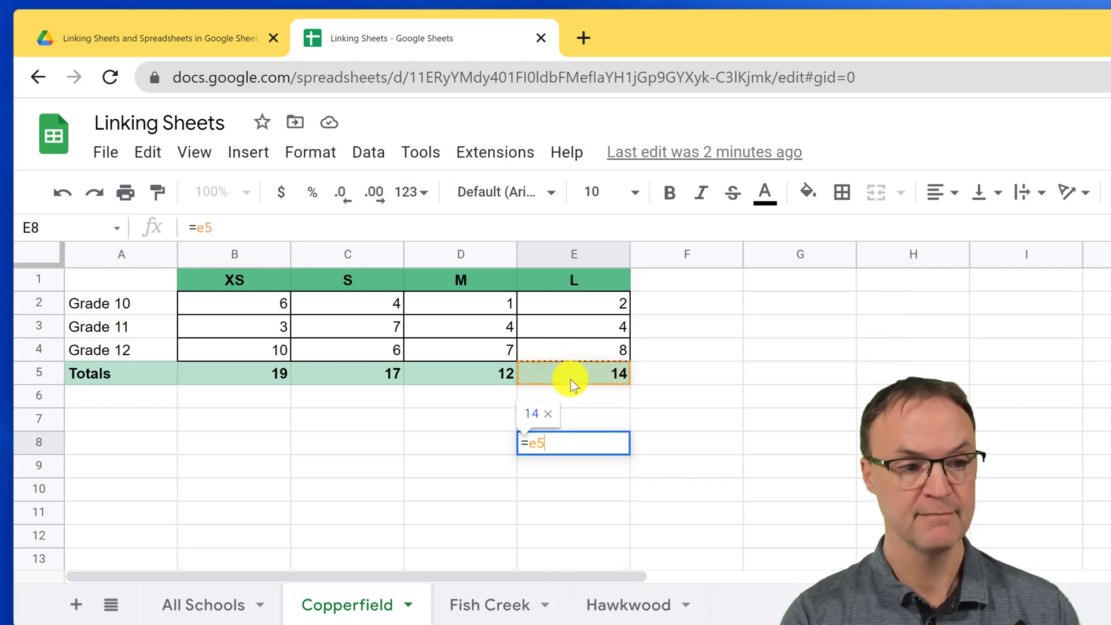
key(Return)
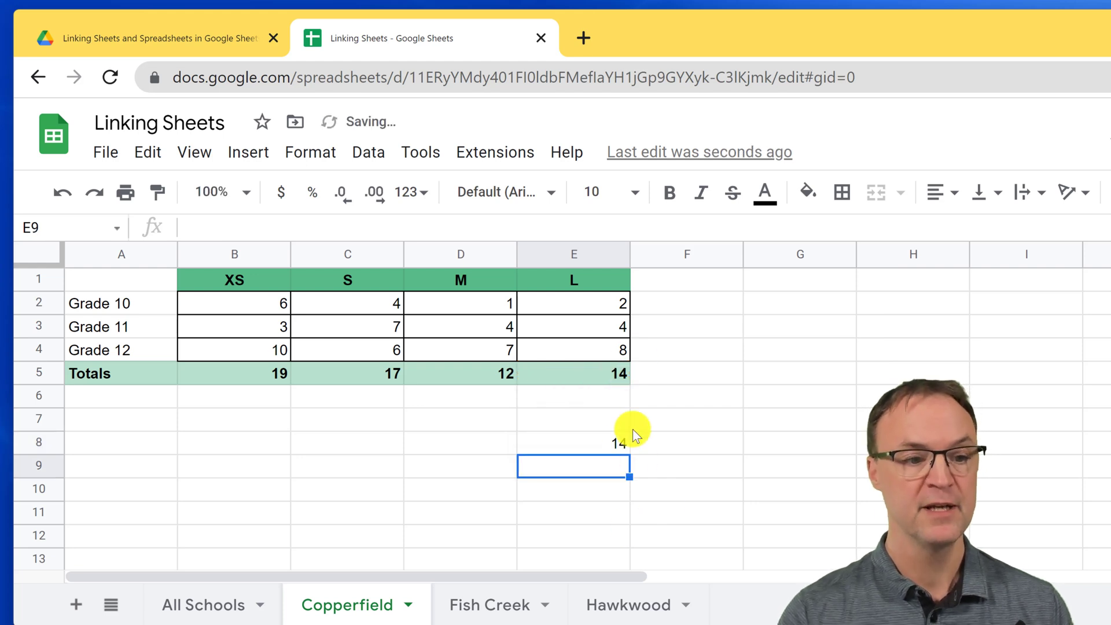
- Inspect the formula cells E8 and E5, and set the Grade 12 L quantity in E4 to 10
click(623, 440)
click(614, 374)
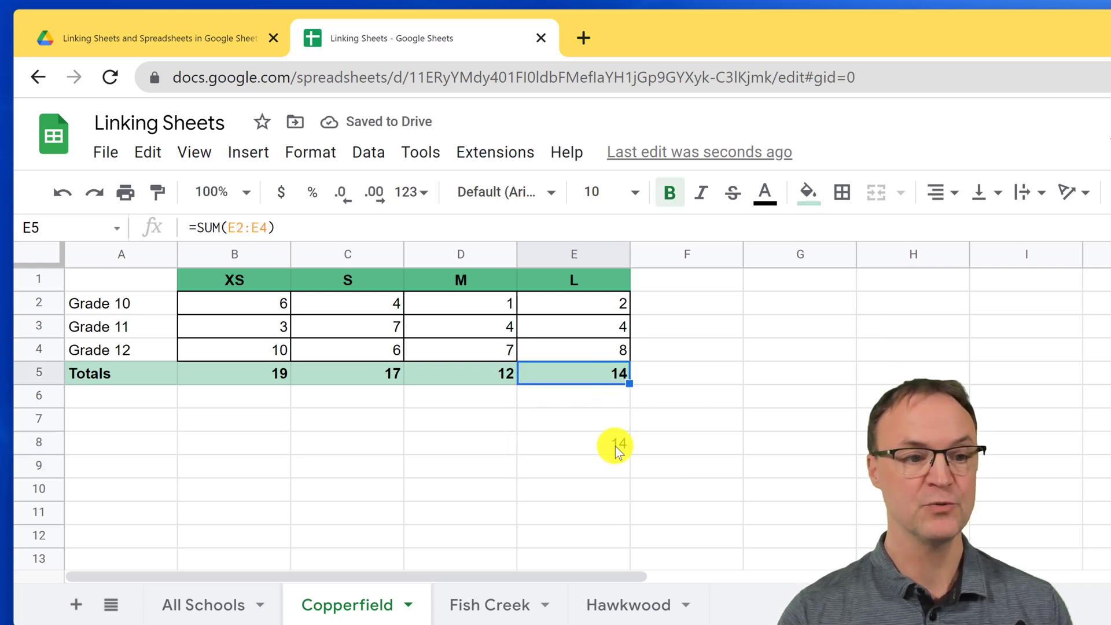
click(615, 445)
click(621, 341)
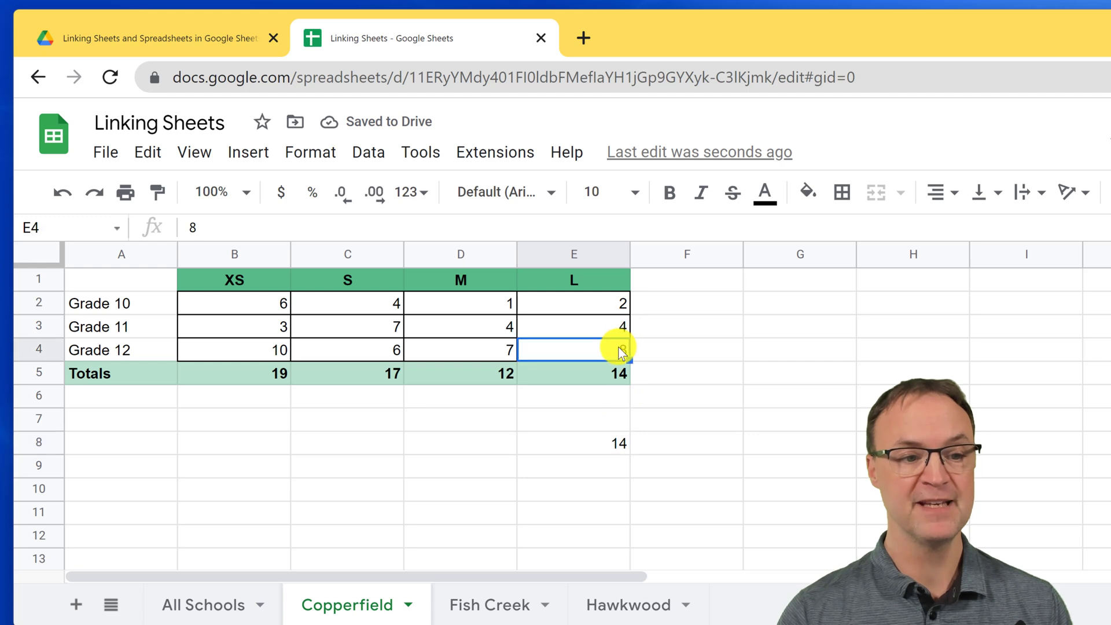
text(10)
key(Return)
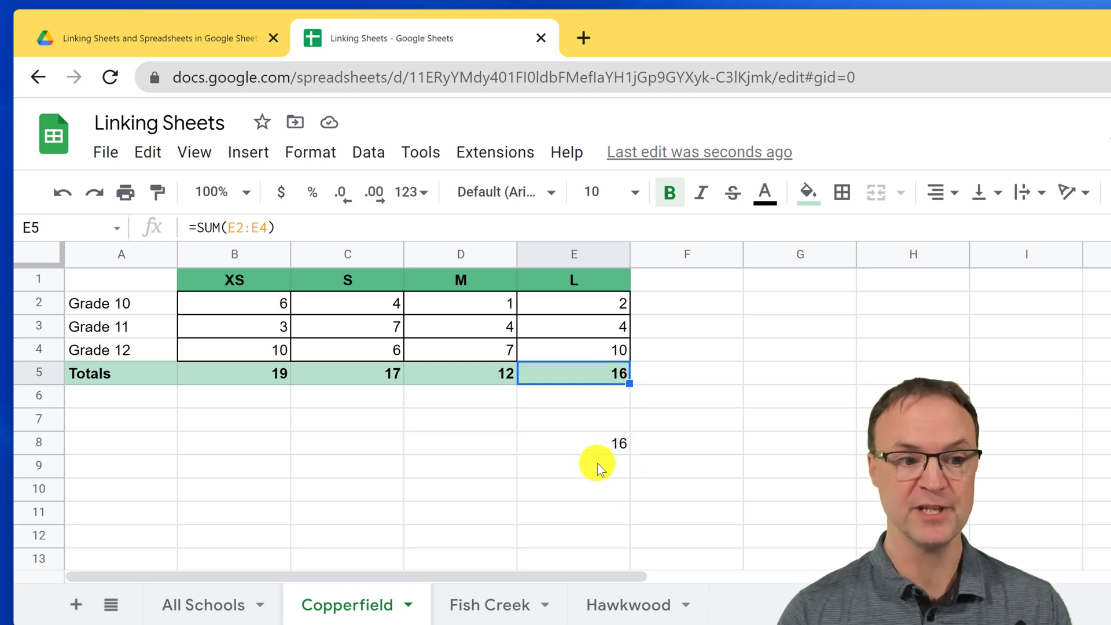
- Delete the reference formula in cell E8 of the Copperfield sheet
click(603, 442)
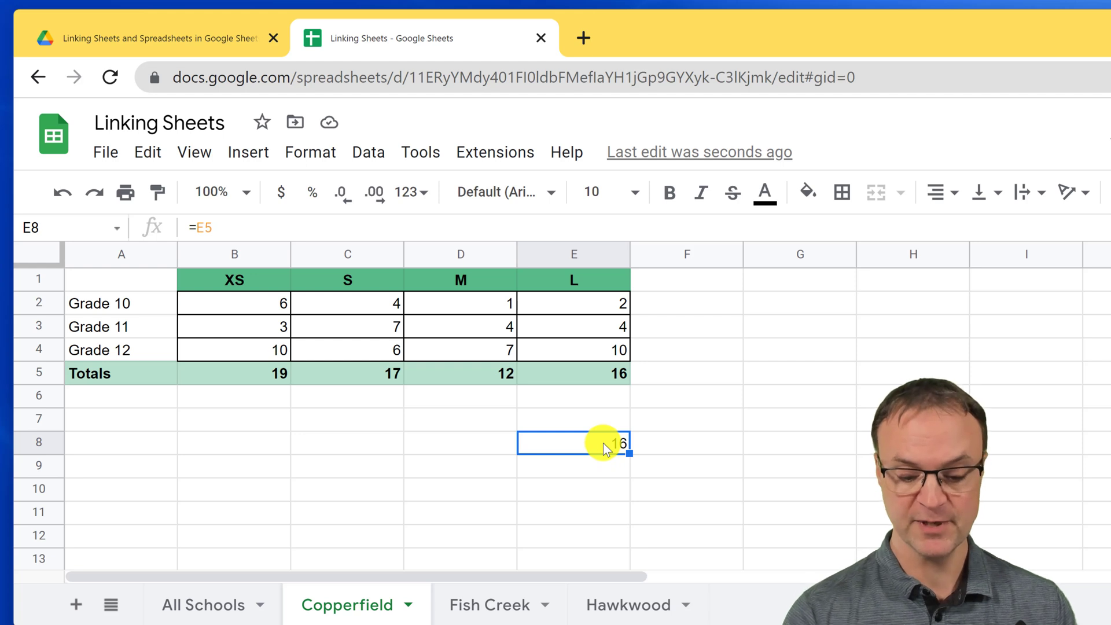
key(Delete)
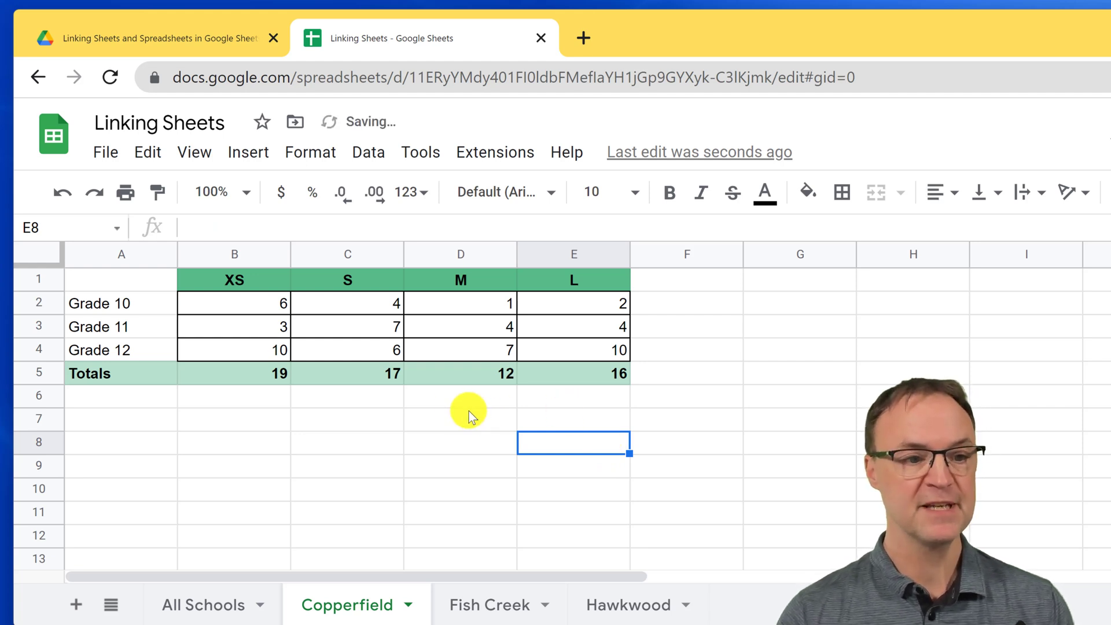
- Link the Copperfield XS cell B2 on All Schools to the Grade 10 XS quantity with =copperfield!B2
click(283, 306)
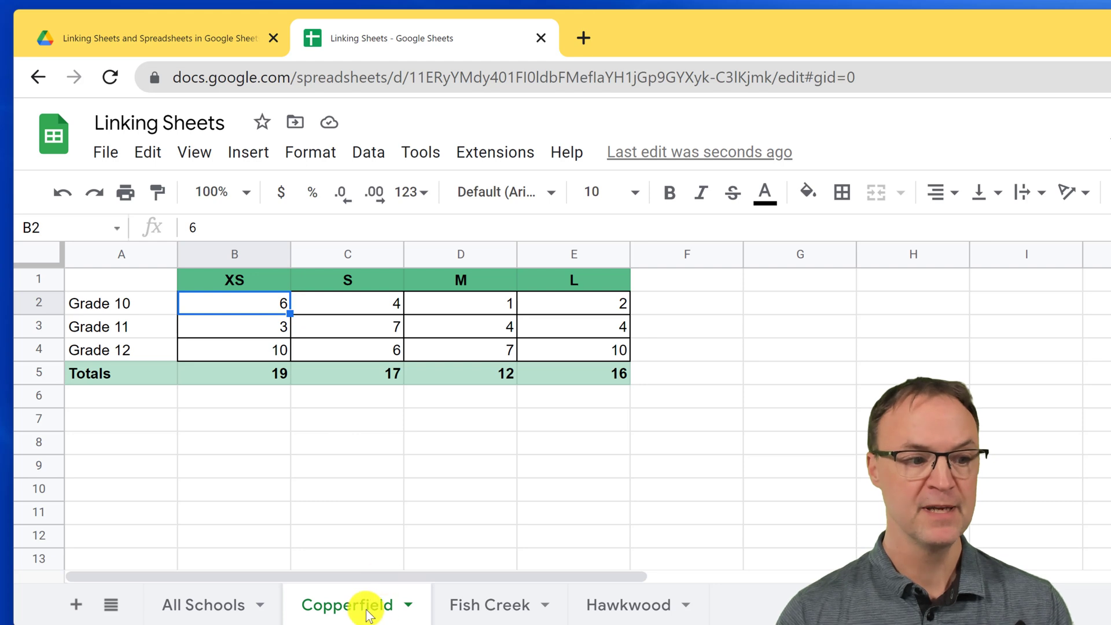
click(224, 606)
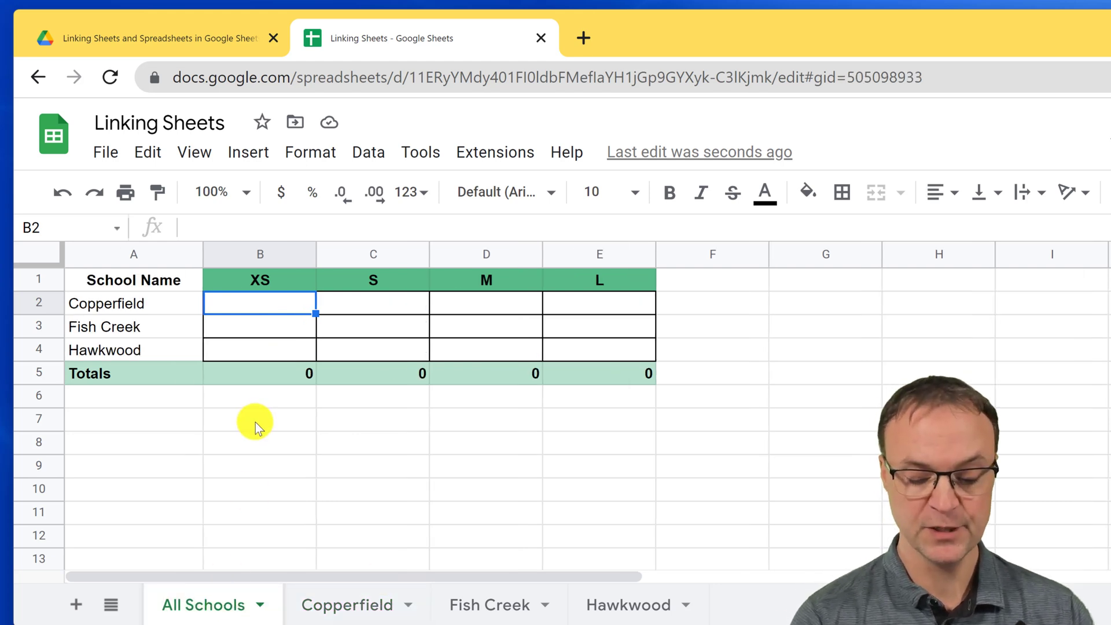
text(=)
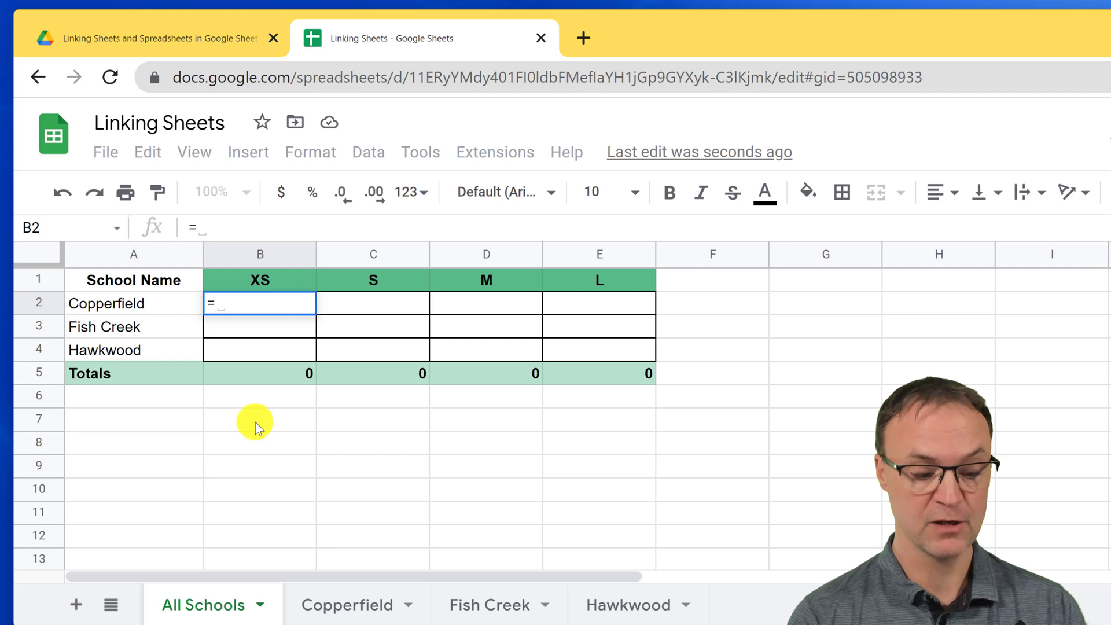
text(copperfield)
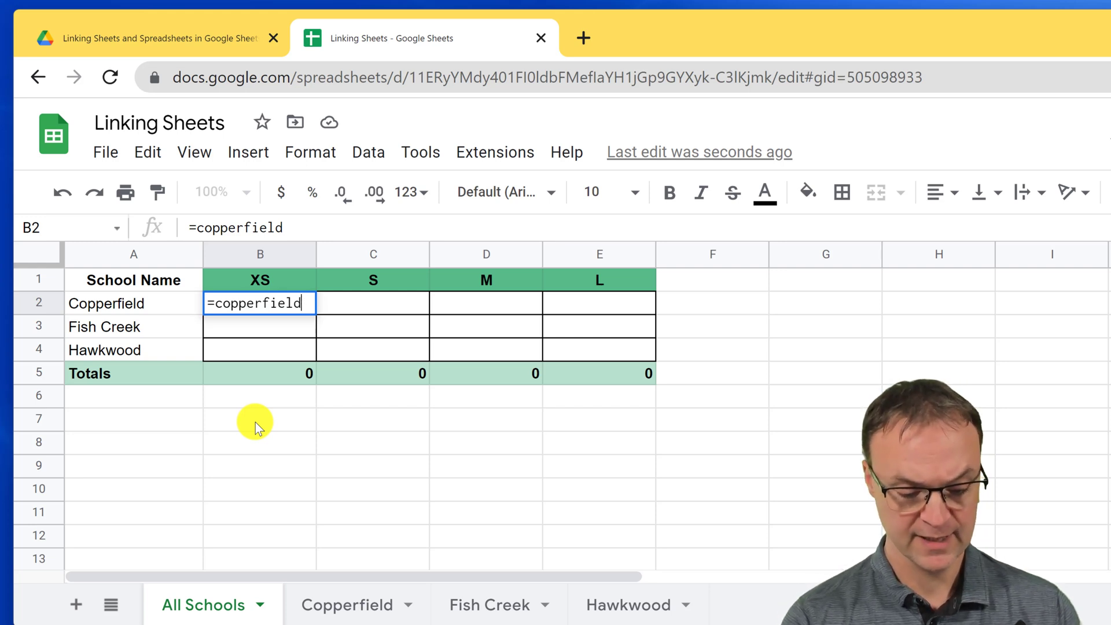
text(!)
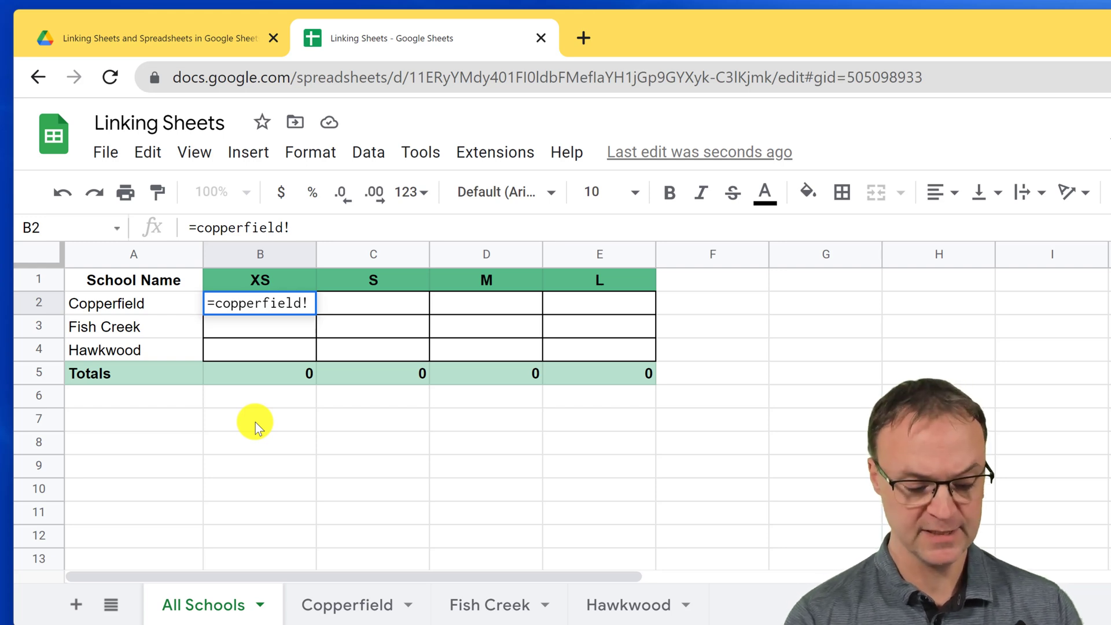
text(B2)
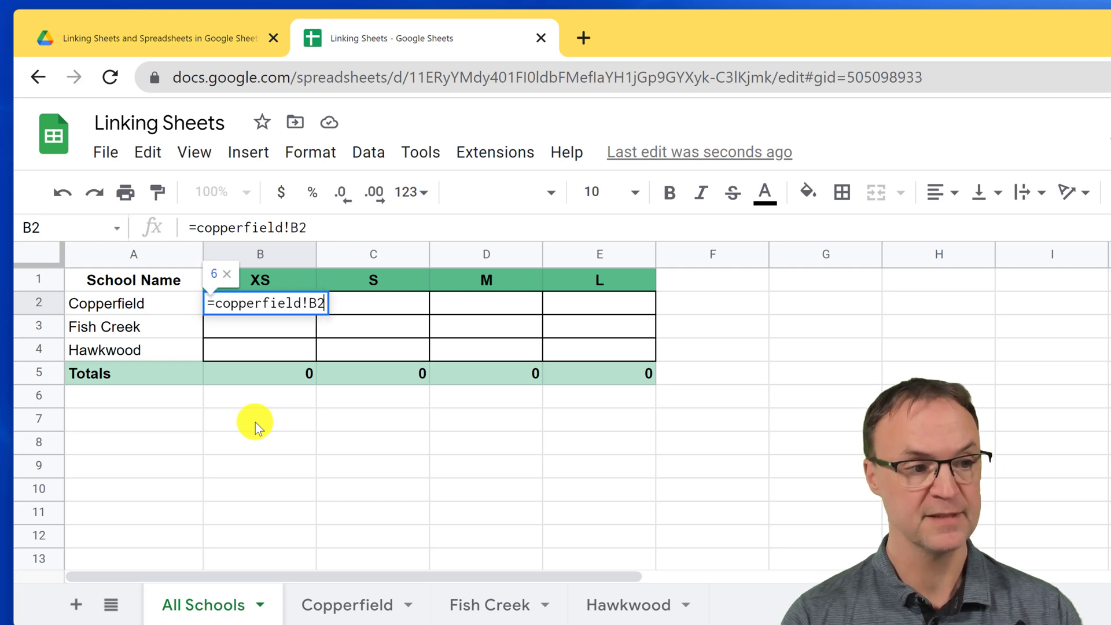
key(Return)
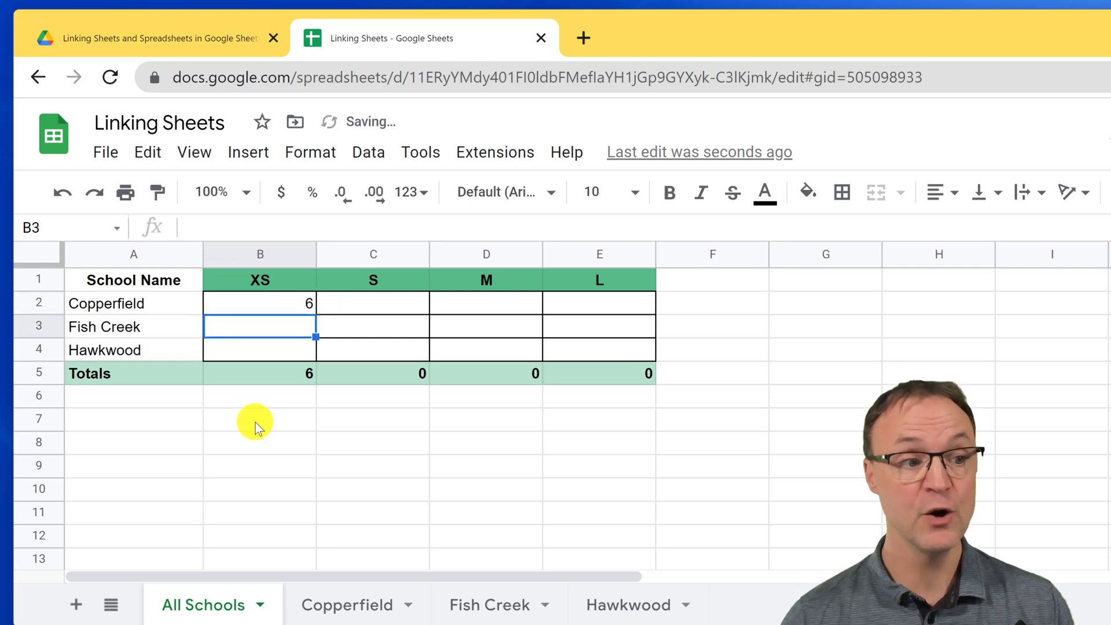
- Set the Grade 10 XS quantity in B2 of the Copperfield sheet to 10 and check the linked cell on All Schools
click(342, 607)
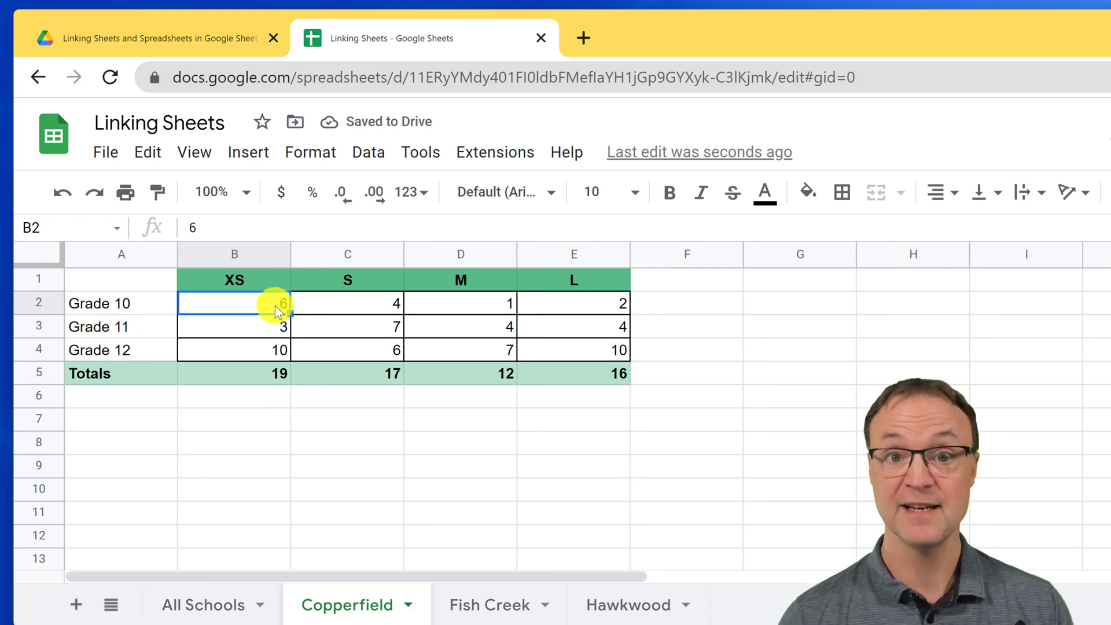
text(10)
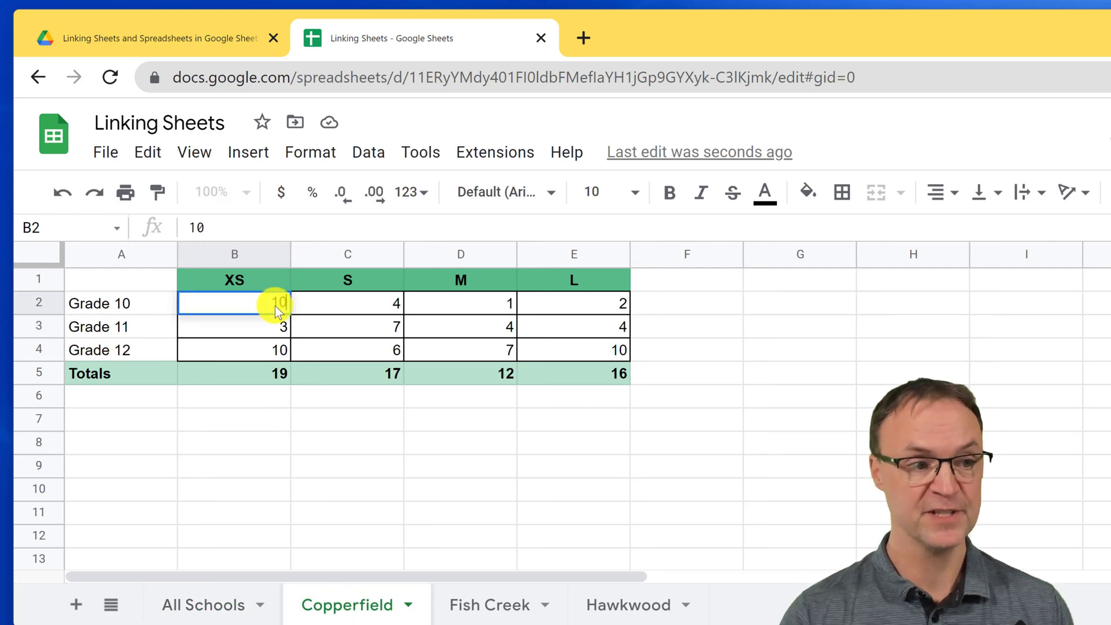
click(309, 460)
click(231, 590)
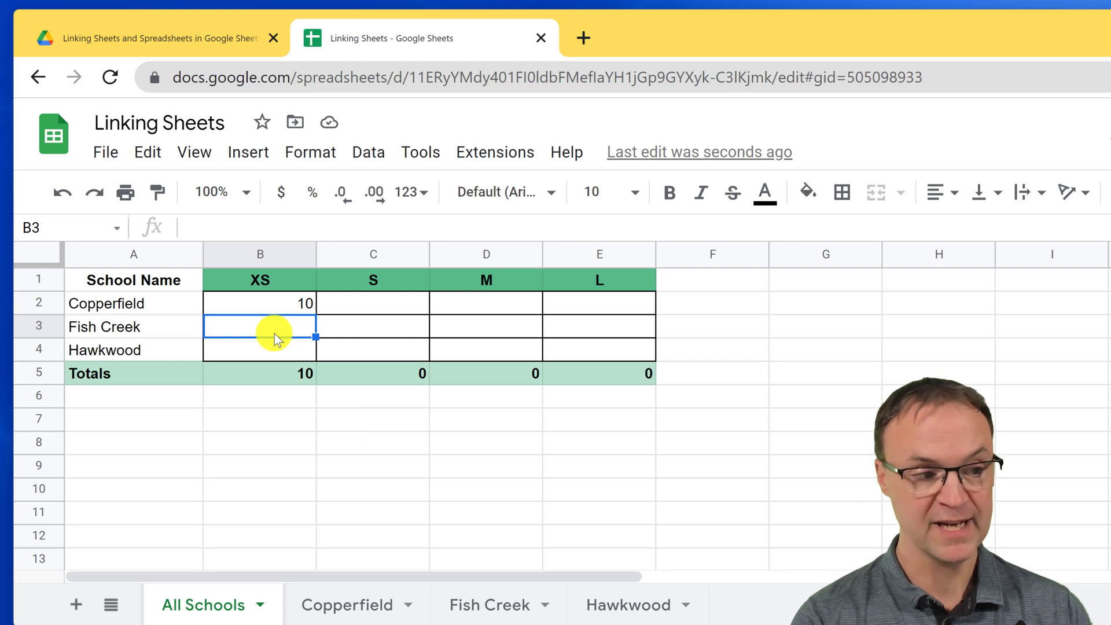
- Link the Fish Creek XS cell B3 on All Schools to the Fish Creek sheet with ='fish creek'!B3
text(=)
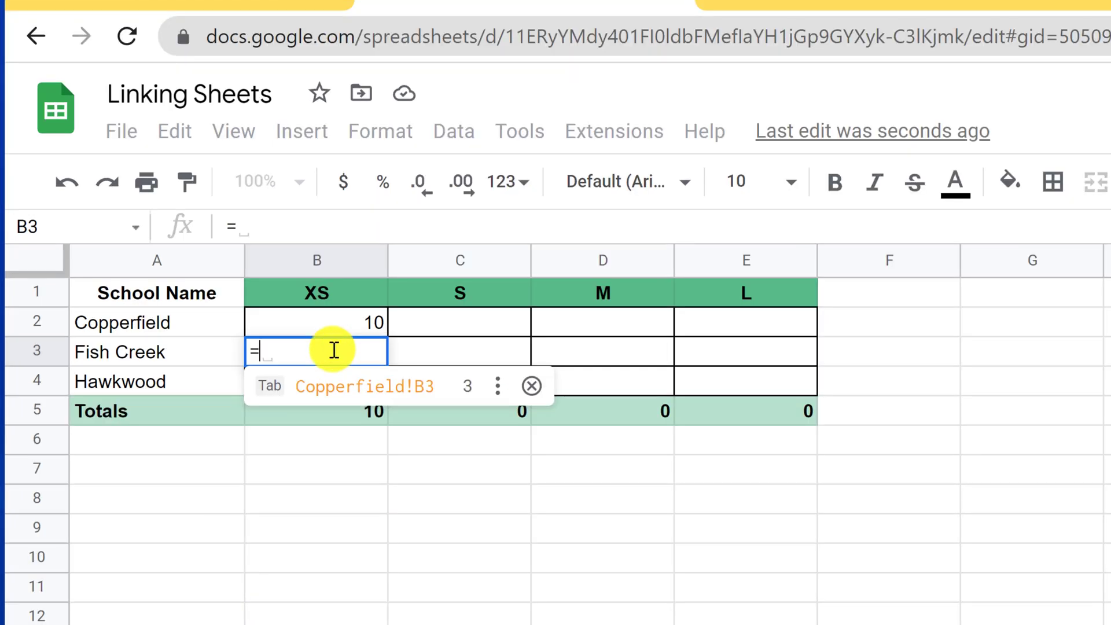
text(')
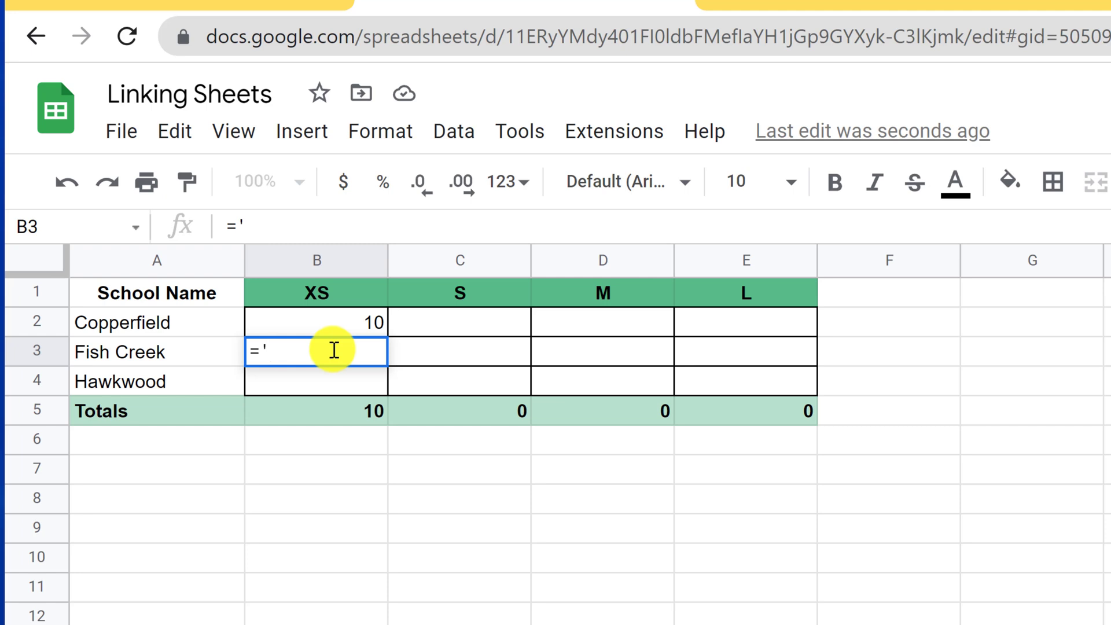
text(fish cre)
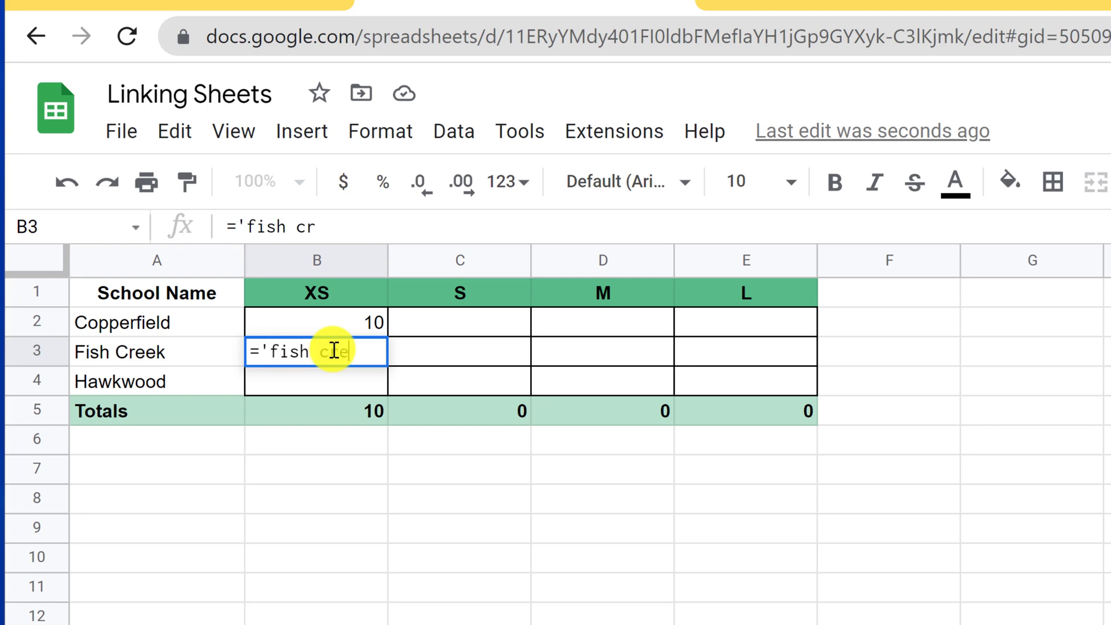
text(ek'!)
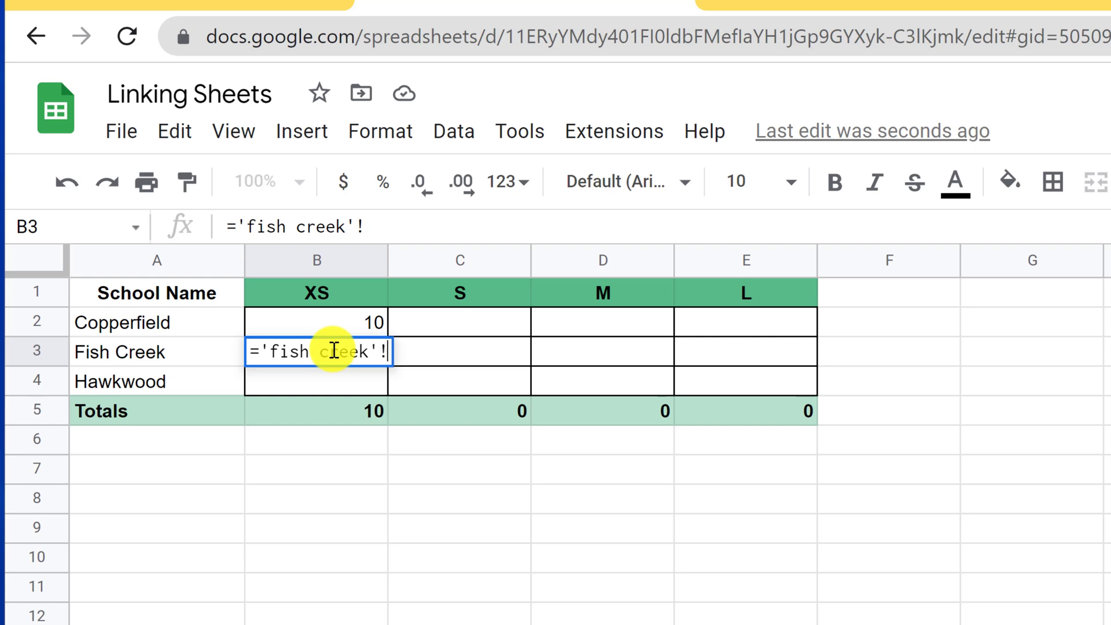
text(B#)
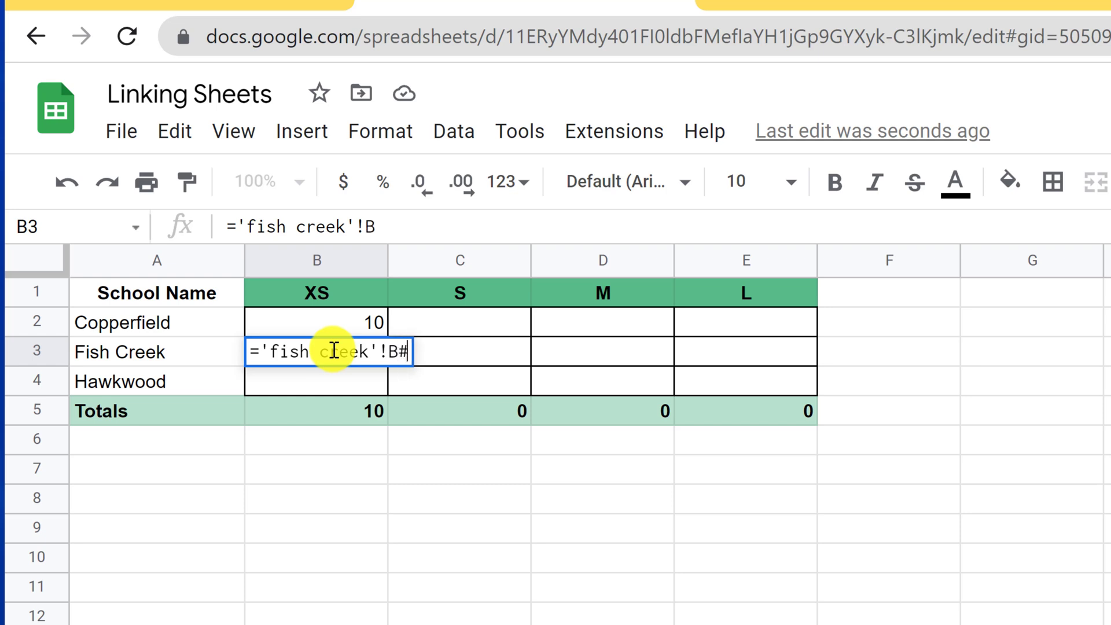
key(BackSpace)
text(3)
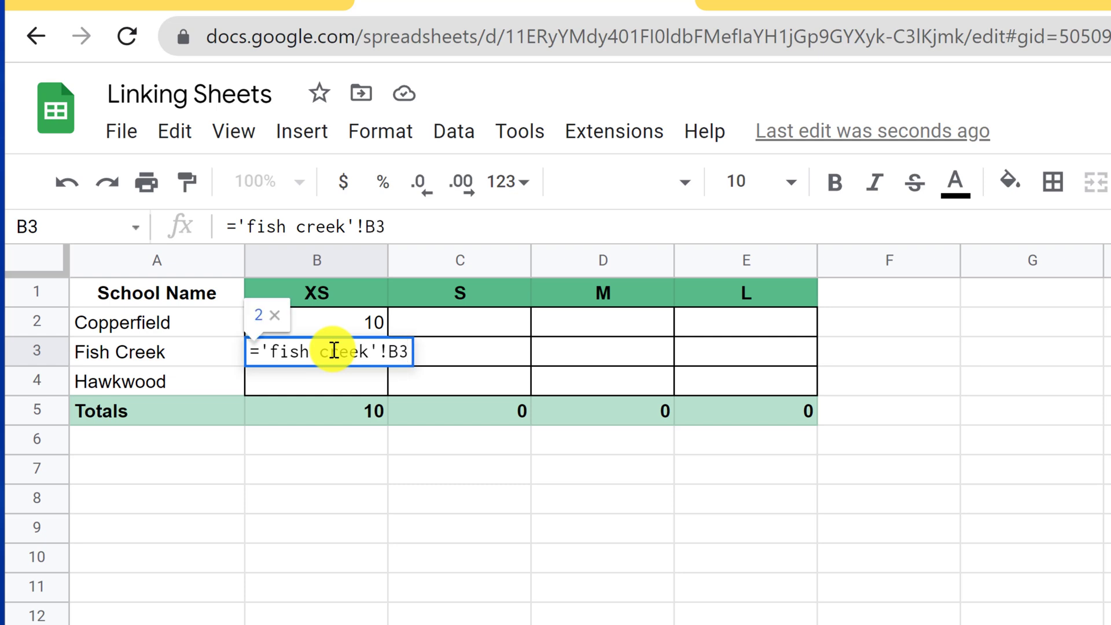
key(Return)
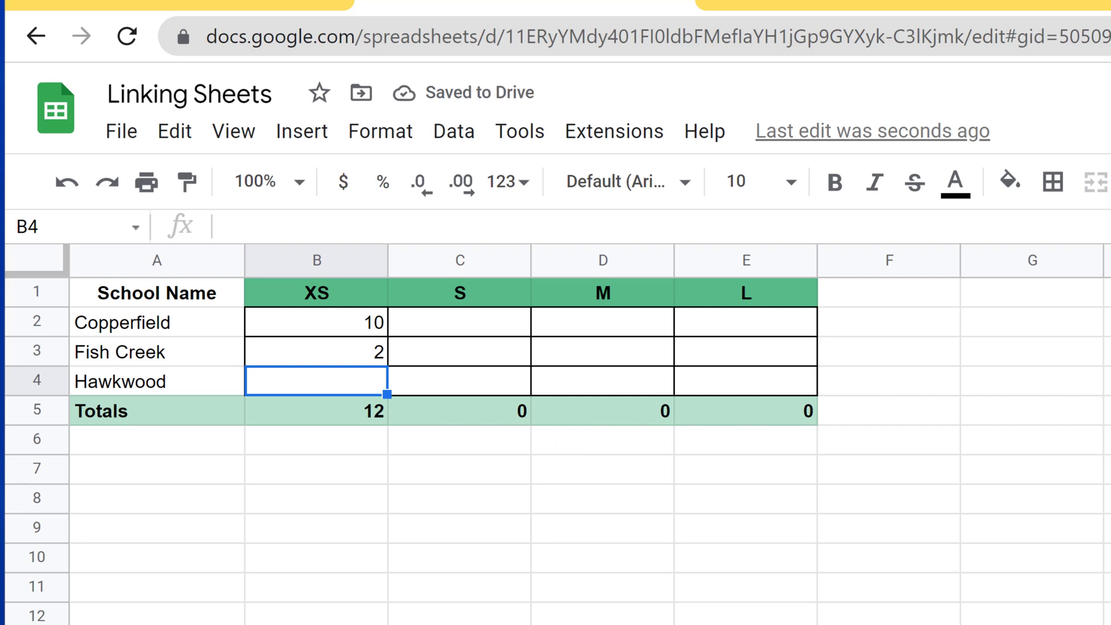
- Try removing the single quotes around Fish Creek in the B3 formula on All Schools, and undo the edit
click(338, 357)
double_click(301, 354)
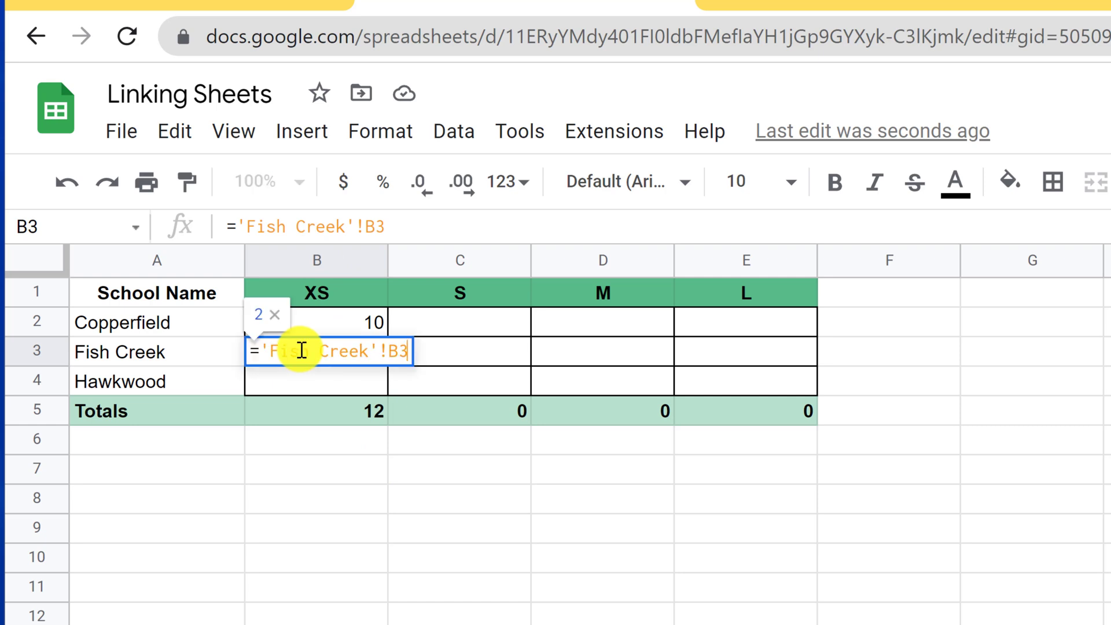
click(269, 347)
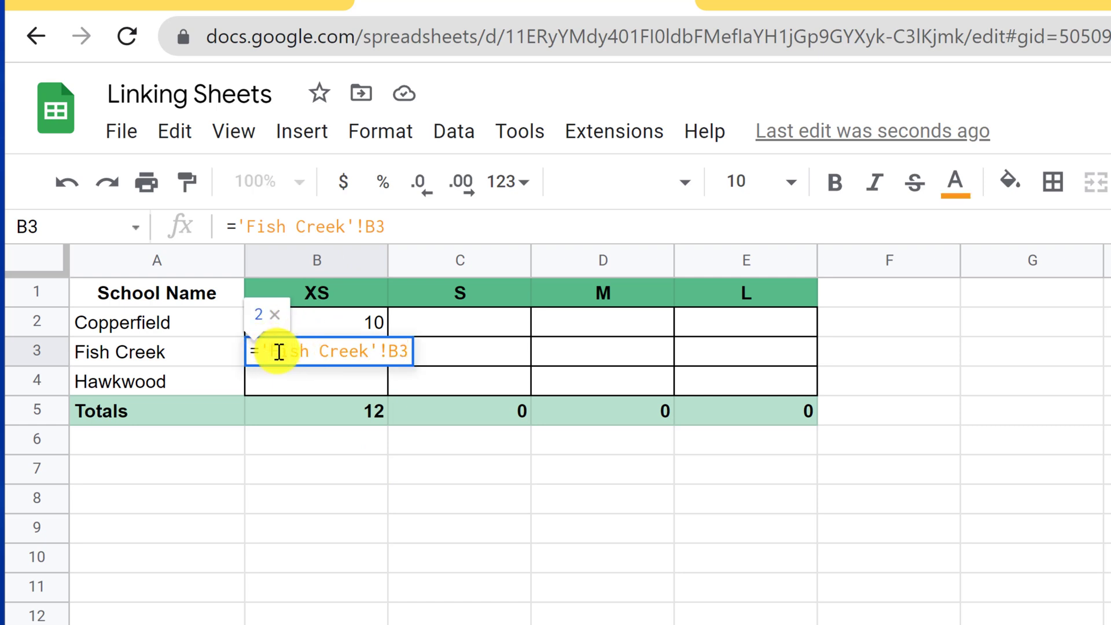
key(BackSpace)
click(375, 352)
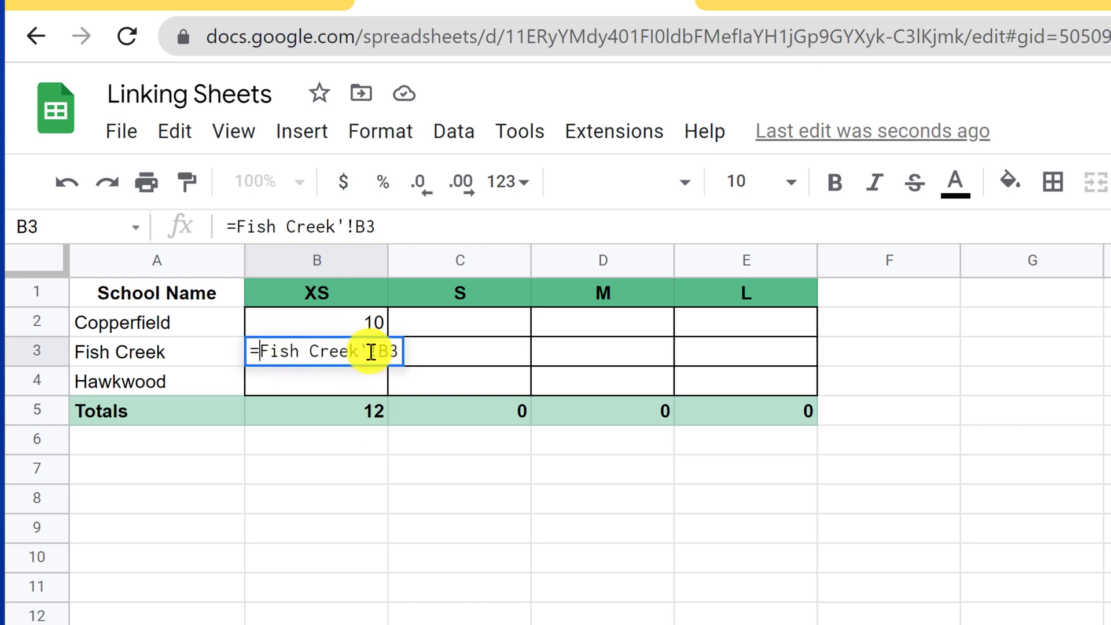
key(BackSpace)
key(Return)
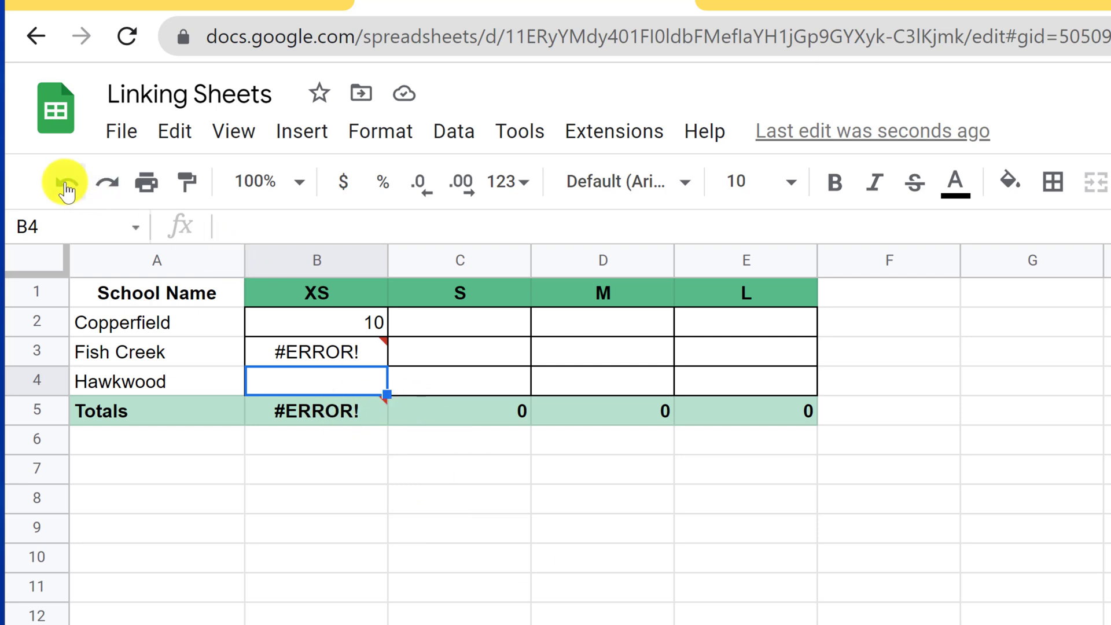
click(65, 190)
click(107, 183)
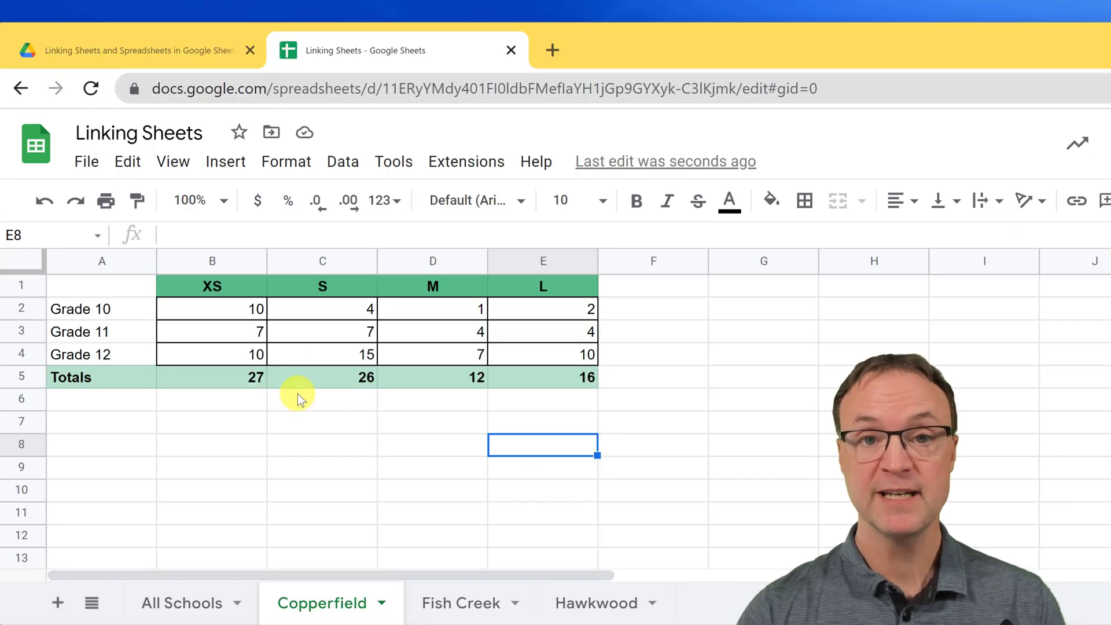
- Reproduce the XS column of the Copperfield sheet from cell D7 downward with =ARRAYFORMULA(B2:B5)
drag(215, 374, 548, 380)
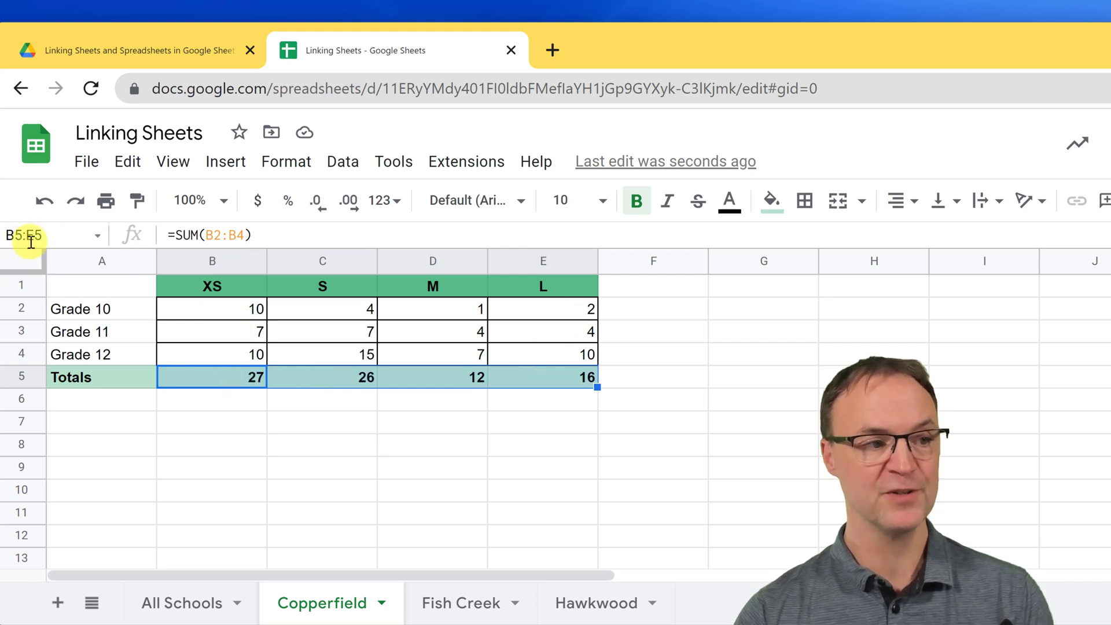
drag(202, 304, 200, 373)
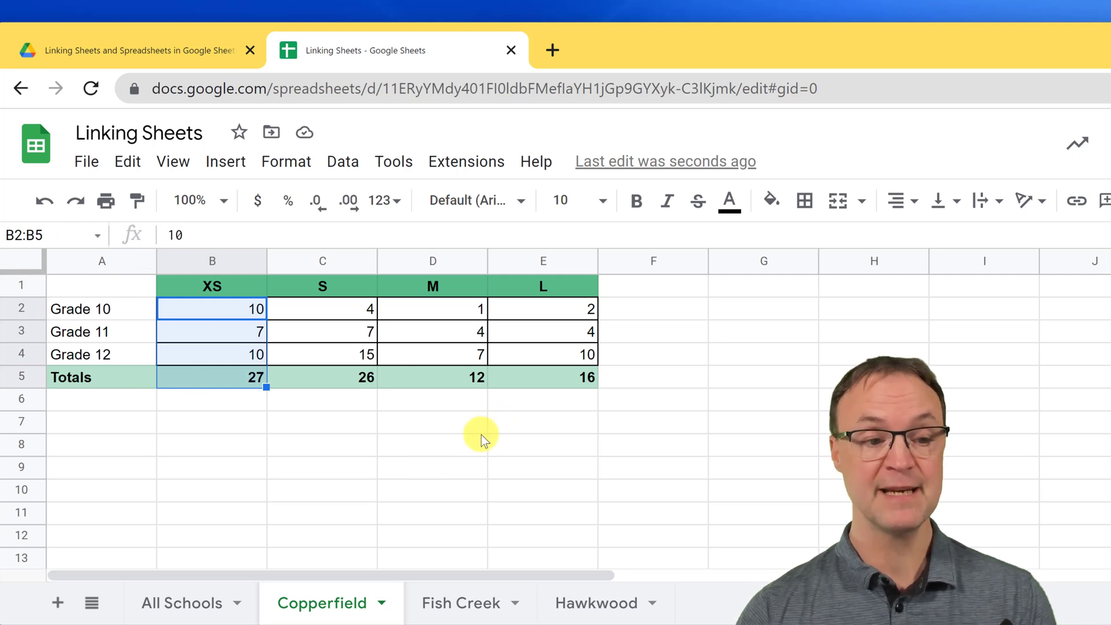
click(448, 423)
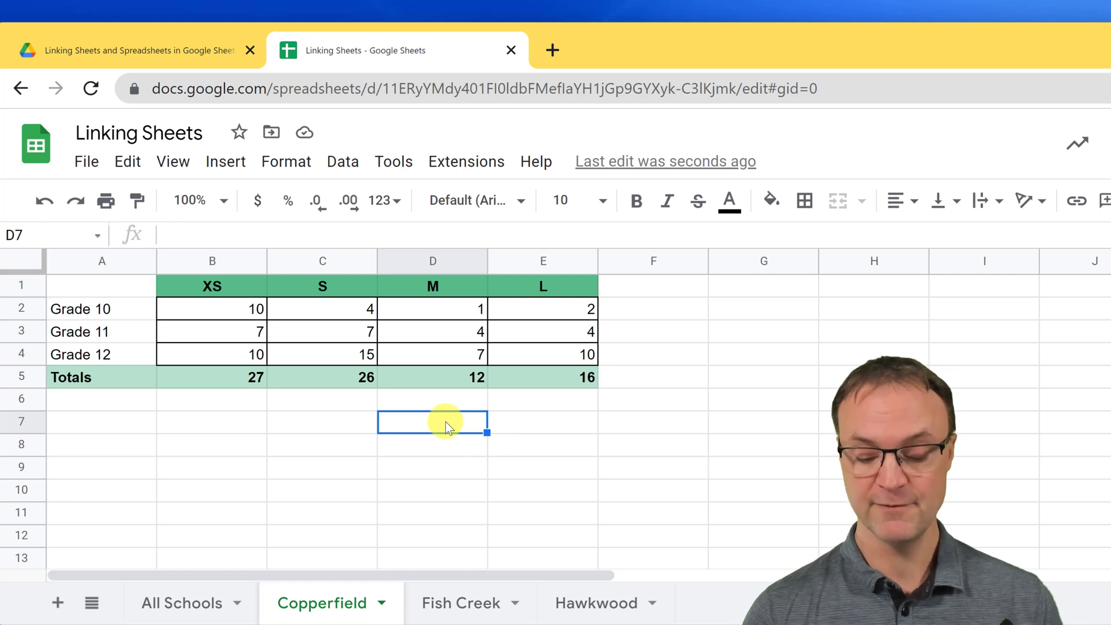
text(=)
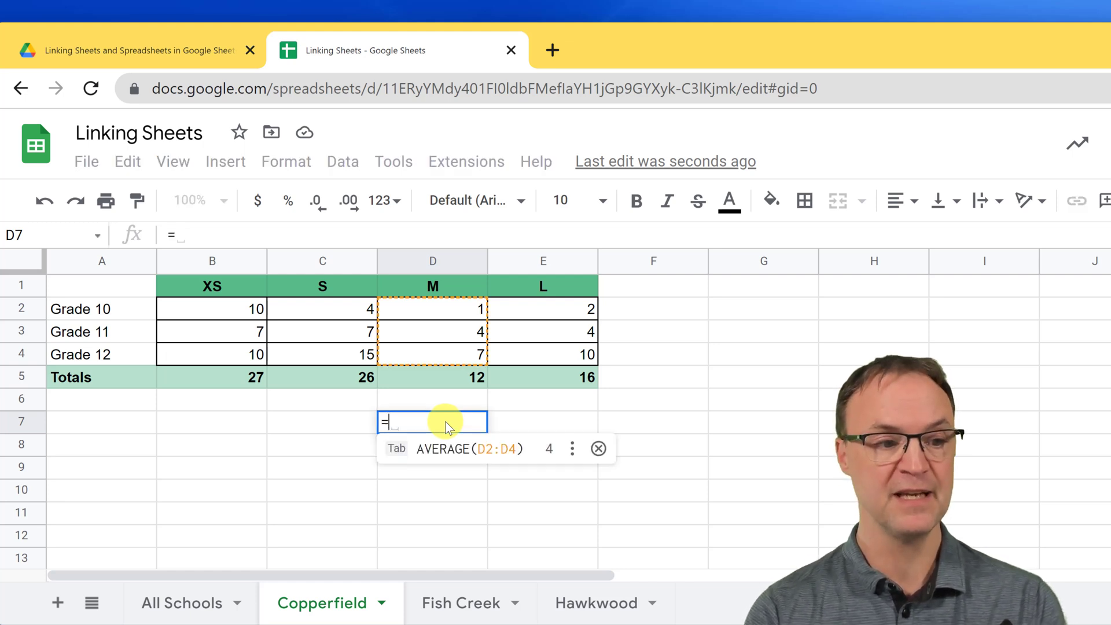
text(arr)
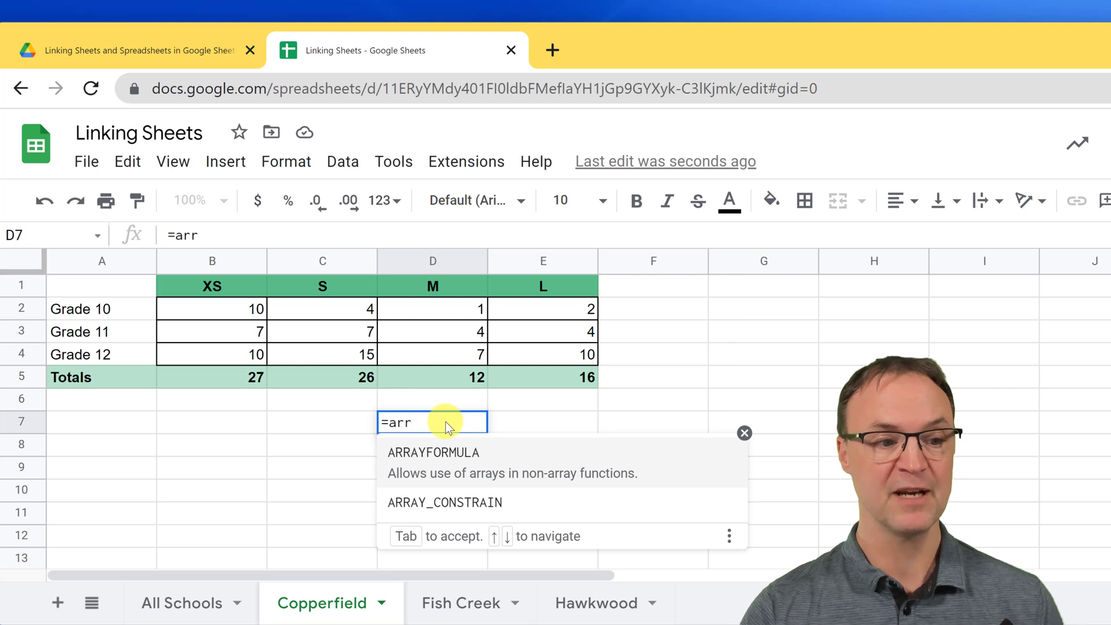
click(461, 460)
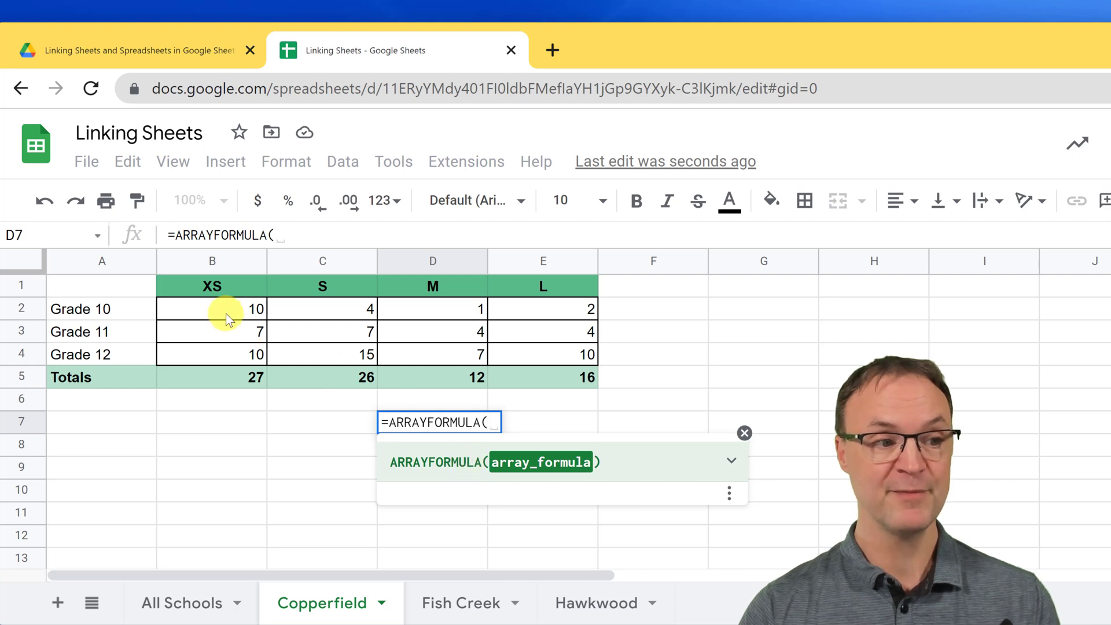
drag(227, 306, 228, 376)
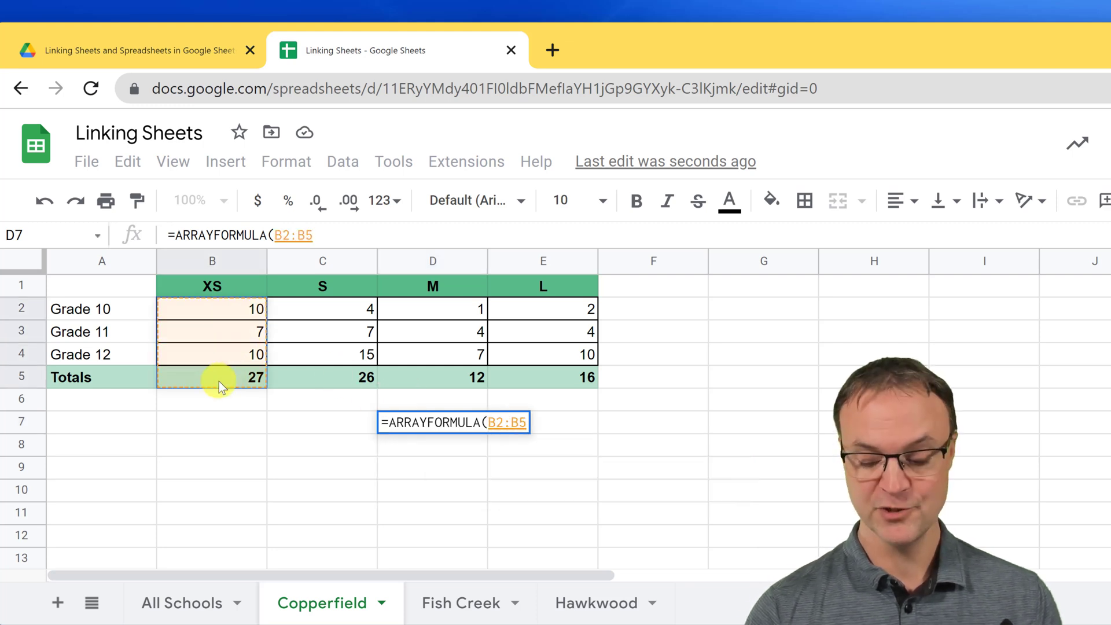
key(Return)
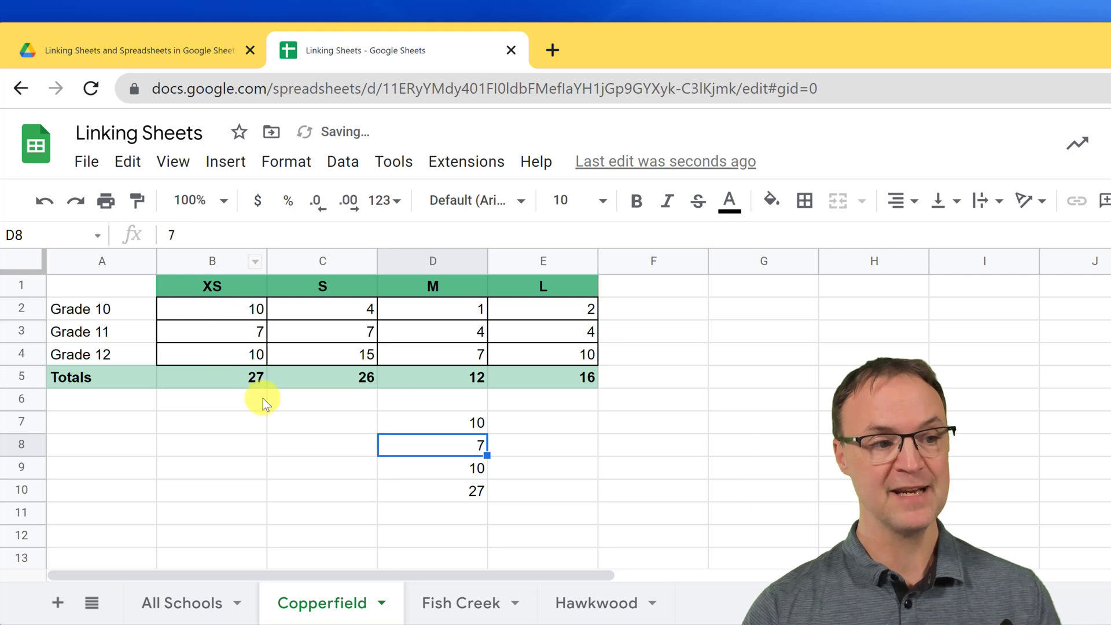
- Set the Grade 11 XS quantity in B3 of the Copperfield sheet to 2
click(251, 329)
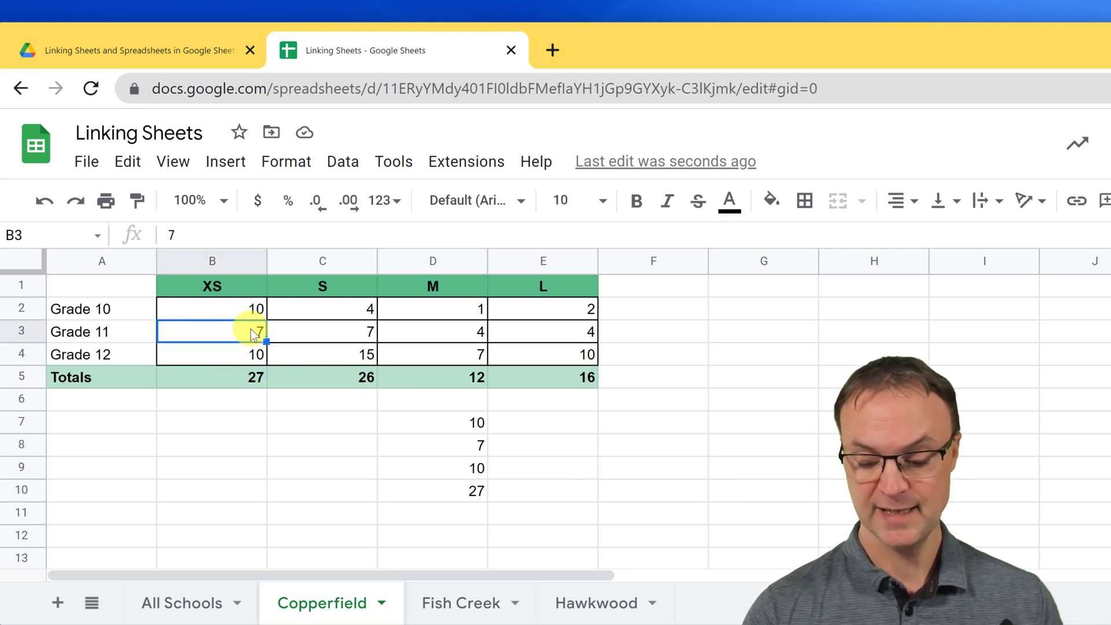
text(2)
key(Return)
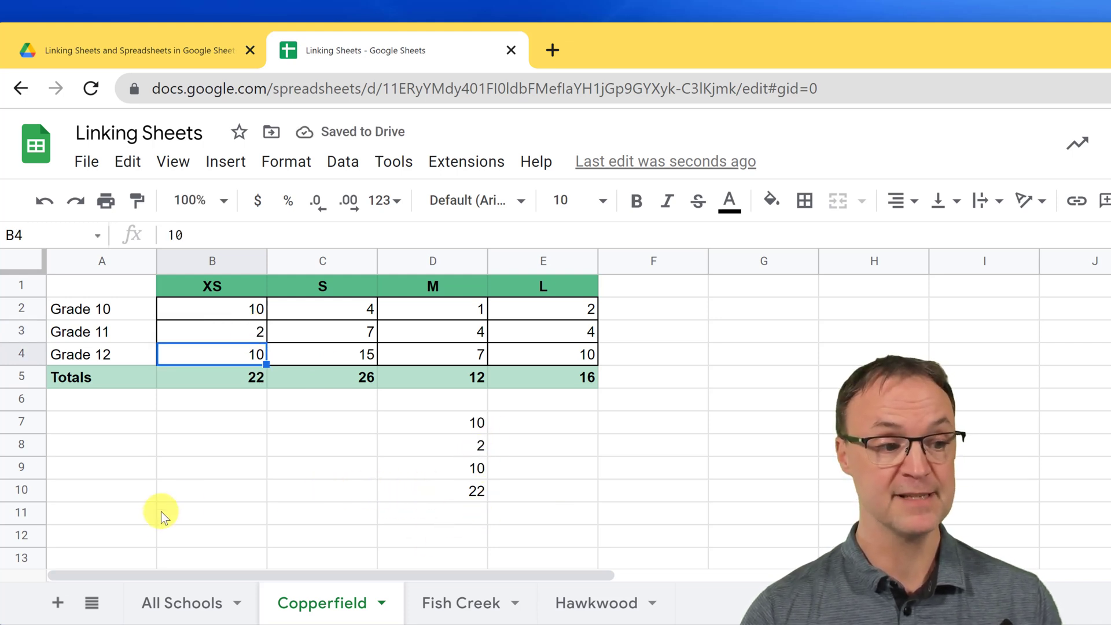
- Reproduce the Copperfield totals row starting in cell A11 with =ARRAYFORMULA(B5:E5)
click(116, 518)
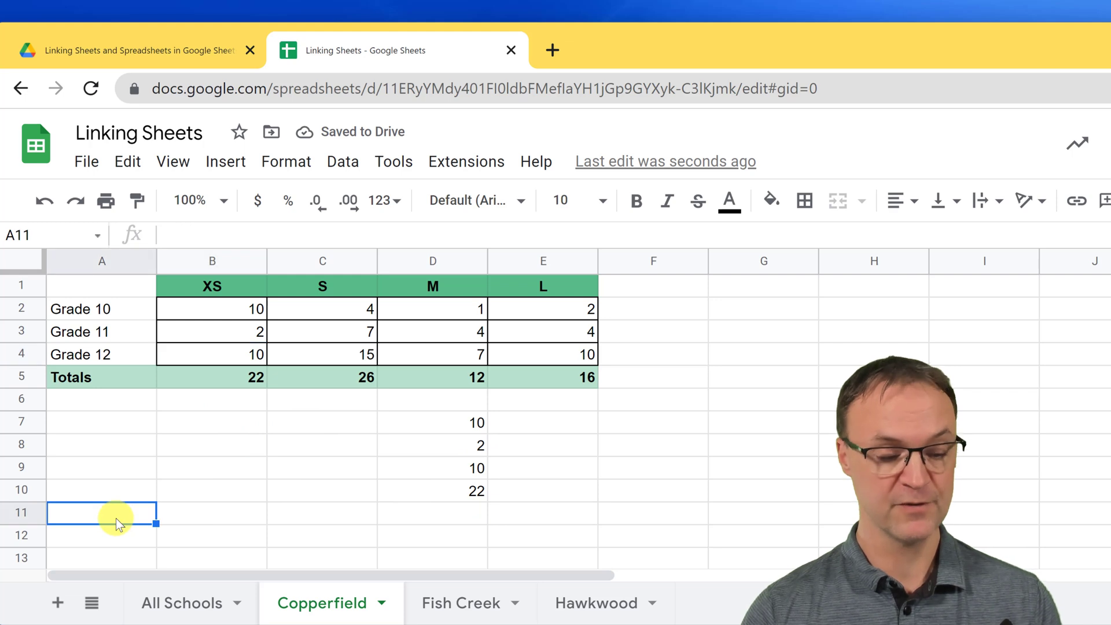
text(arr)
key(BackSpace)
key(BackSpace)
key(BackSpace)
text(=arr)
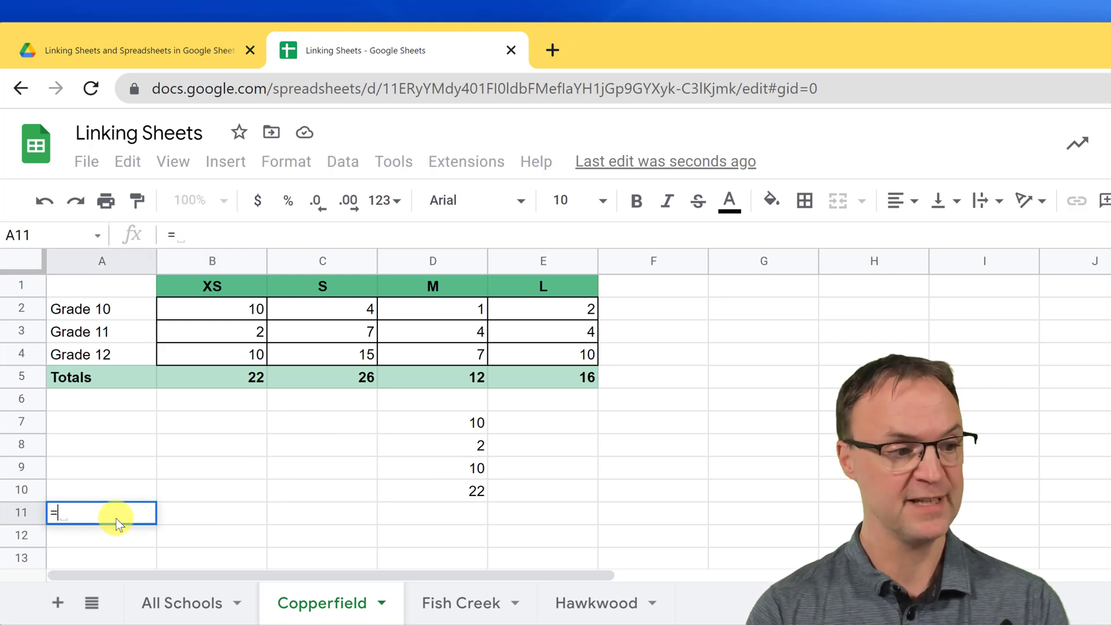
click(119, 412)
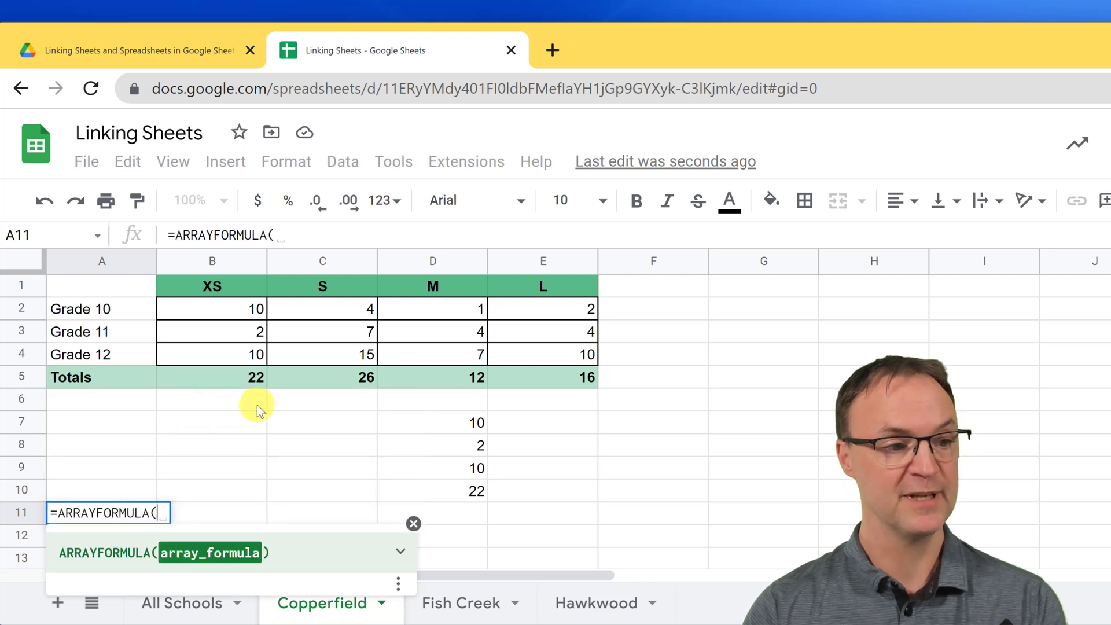
drag(246, 373, 518, 379)
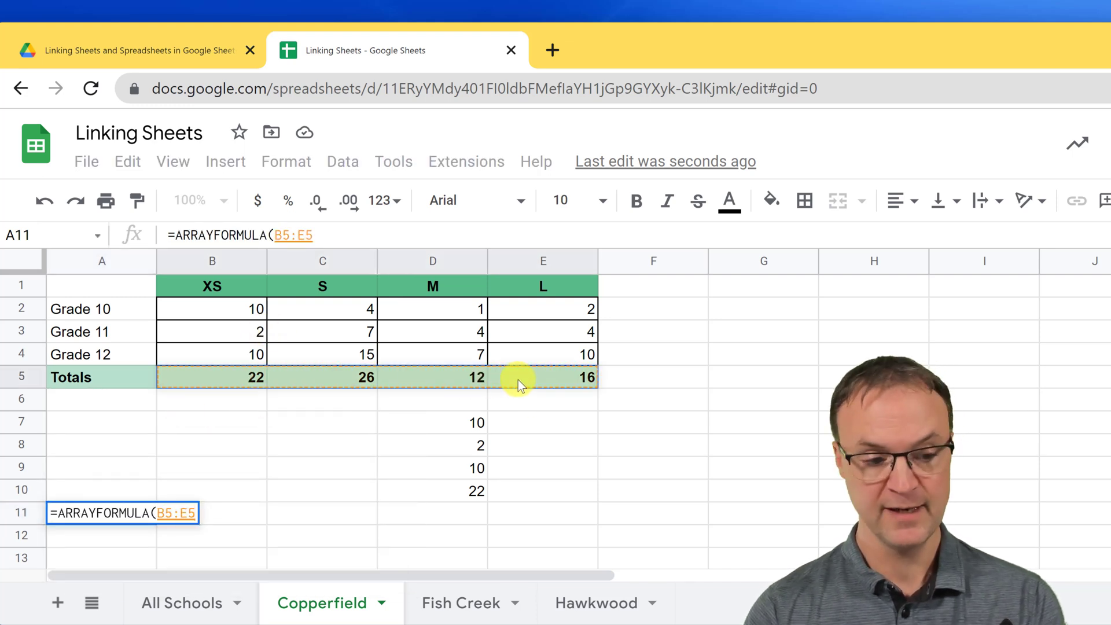
key(Return)
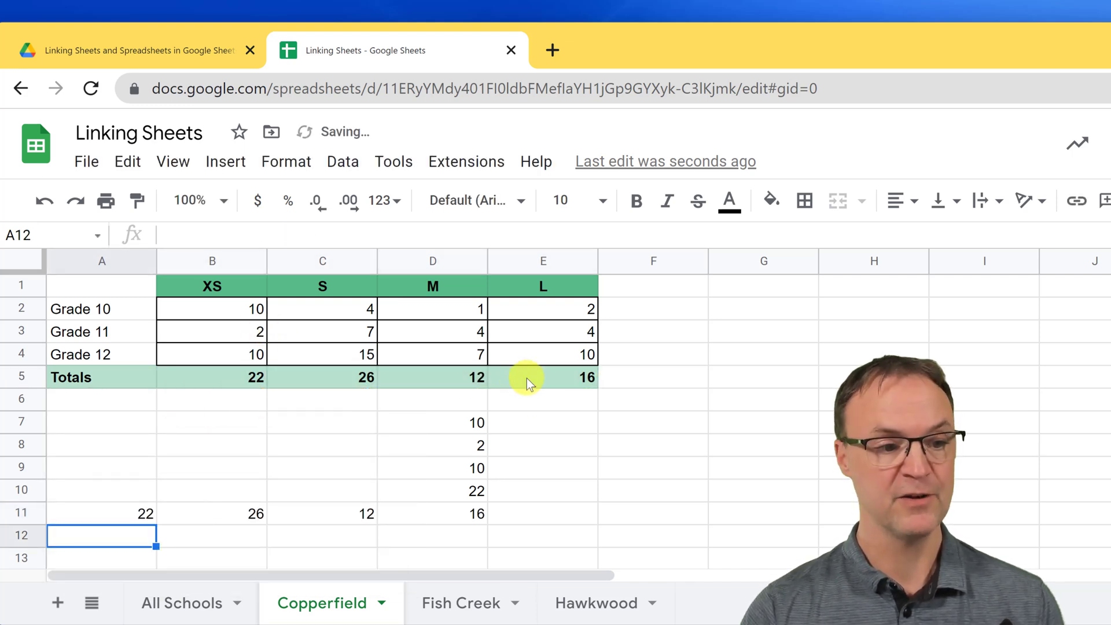
- Set the Grade 12 S quantity in C4 of the Copperfield sheet to 12 and clear the array formula tests in A7:F12
click(344, 354)
text(12)
key(Return)
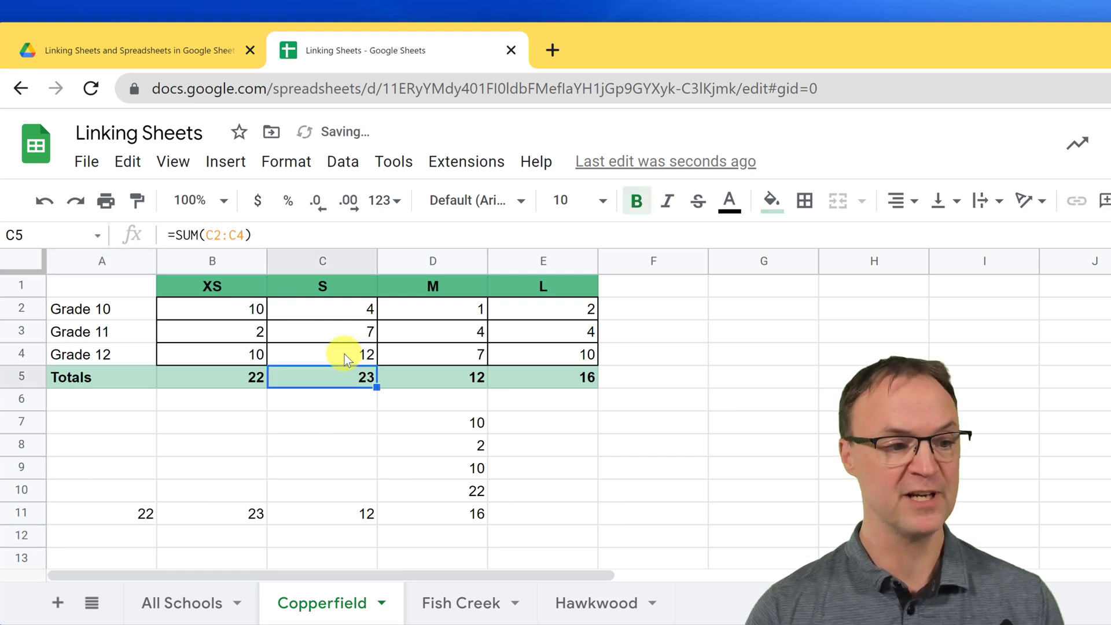
drag(120, 428, 645, 529)
key(Delete)
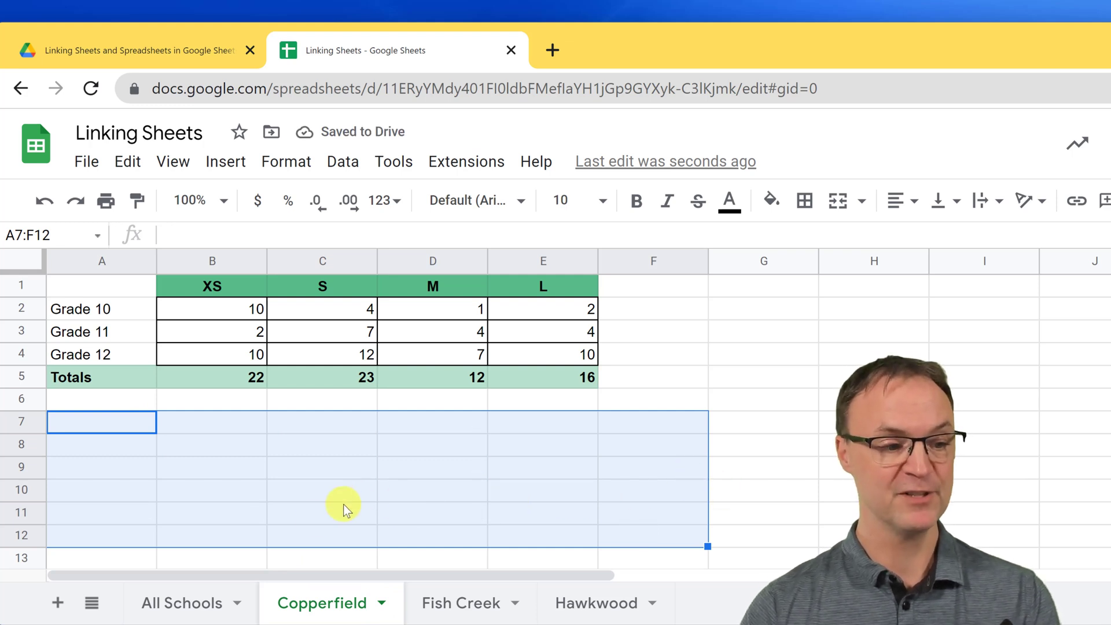
- Link the Copperfield row on All Schools to the Copperfield sheet's totals by entering =ARRAYFORMULA(copperfield!B5:E5) in B2
click(194, 603)
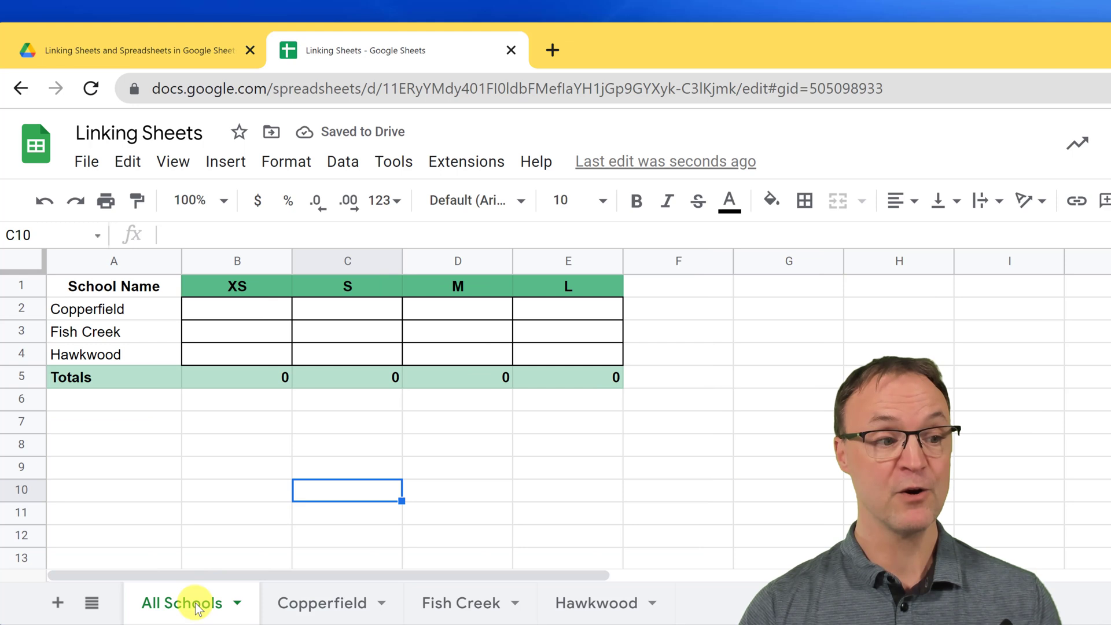
click(312, 603)
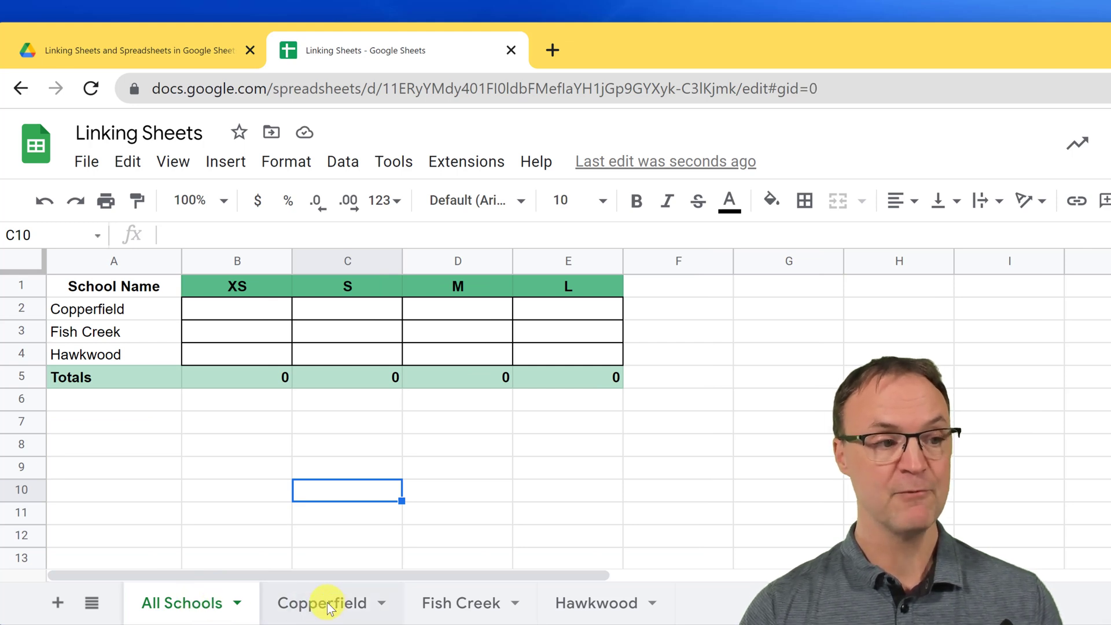
drag(253, 379, 523, 375)
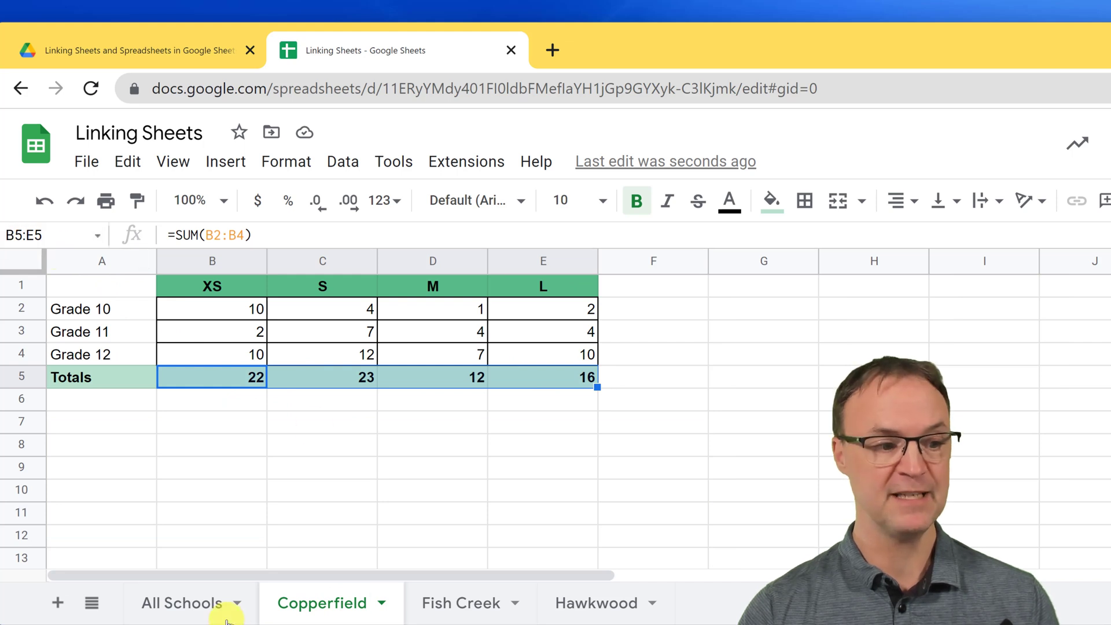
click(190, 607)
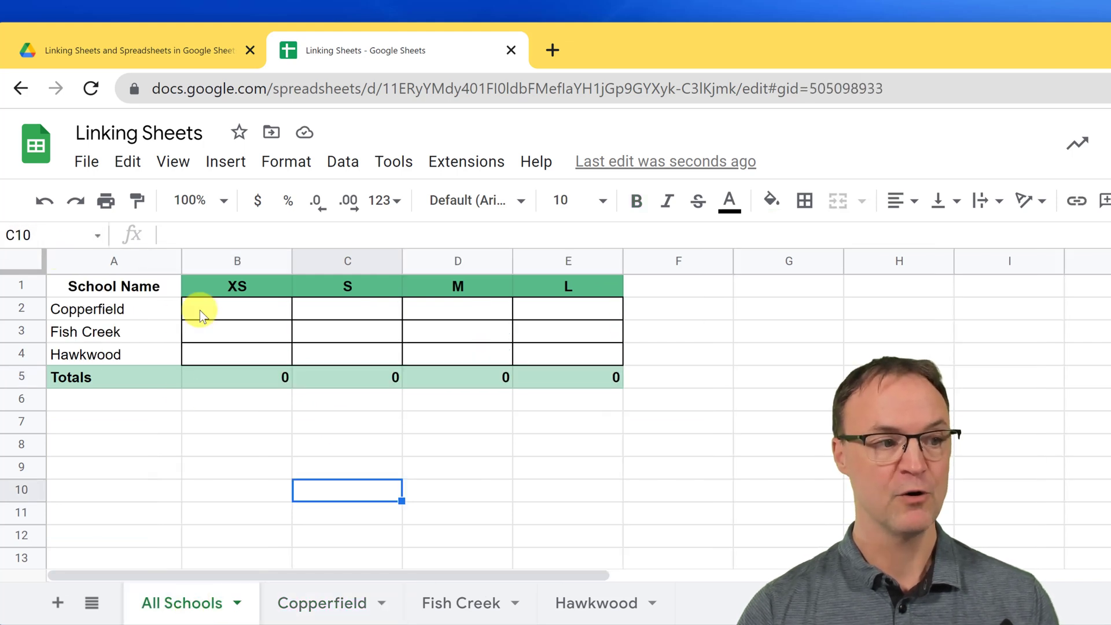
click(245, 311)
text(=)
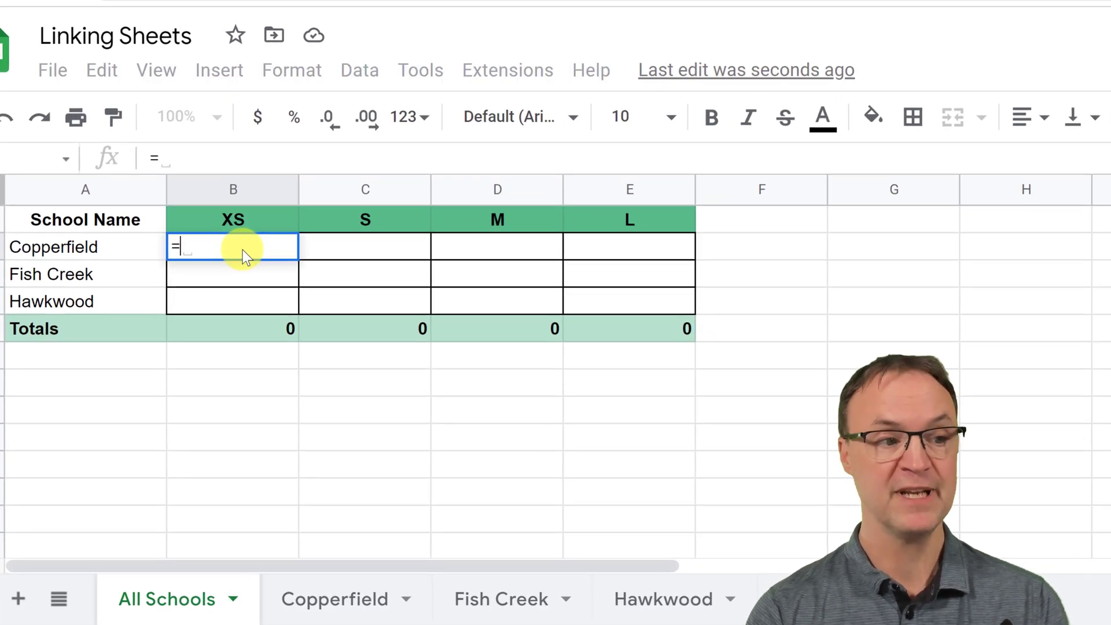
text(arr)
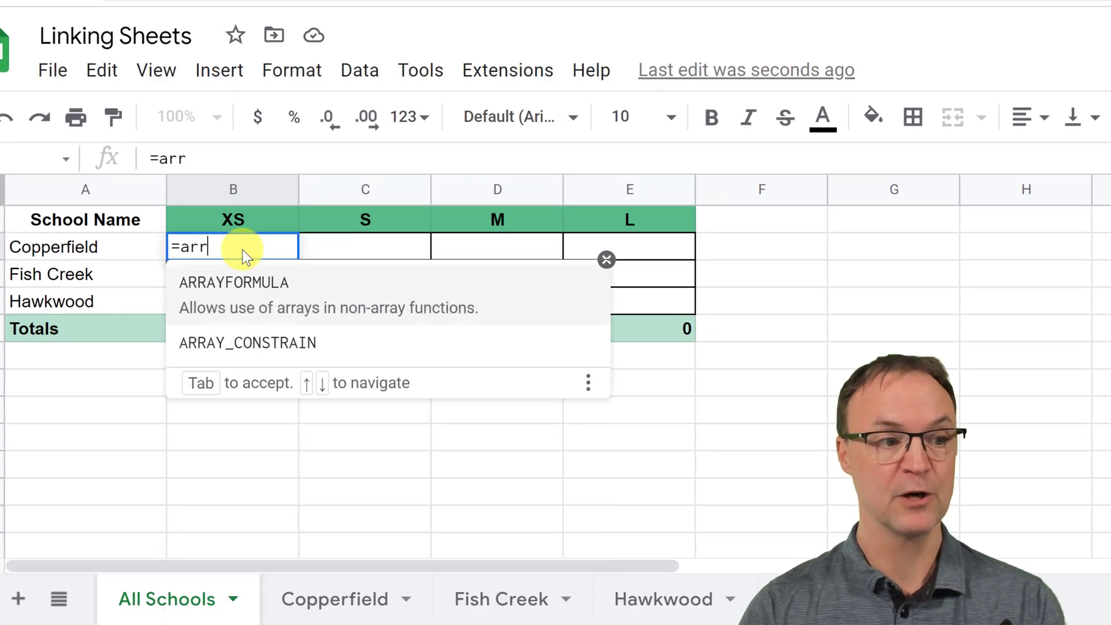
click(250, 297)
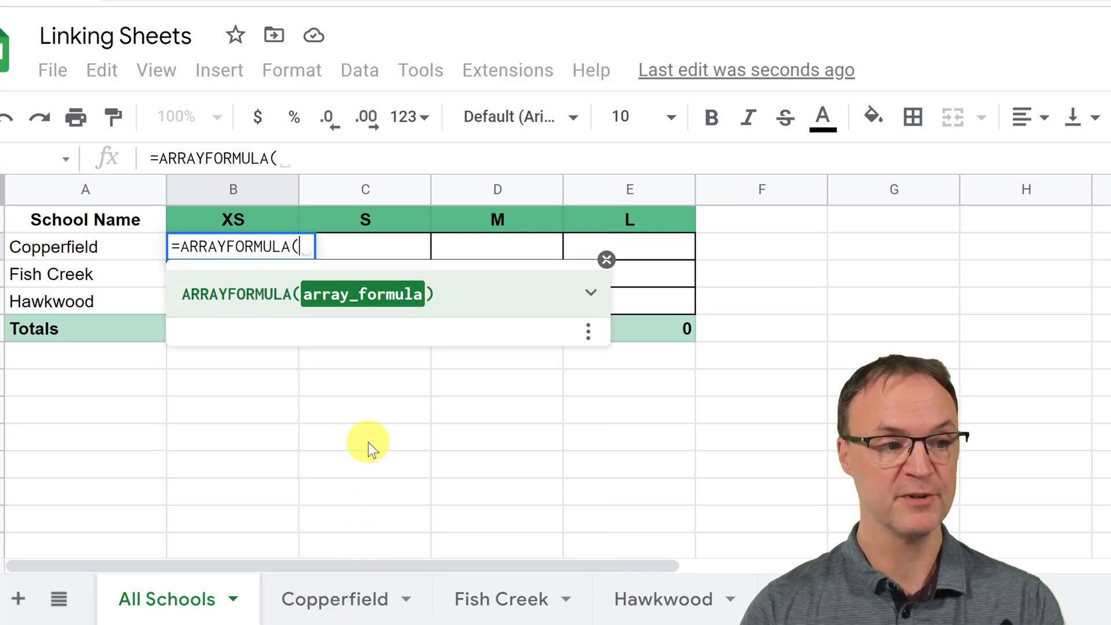
text(copper)
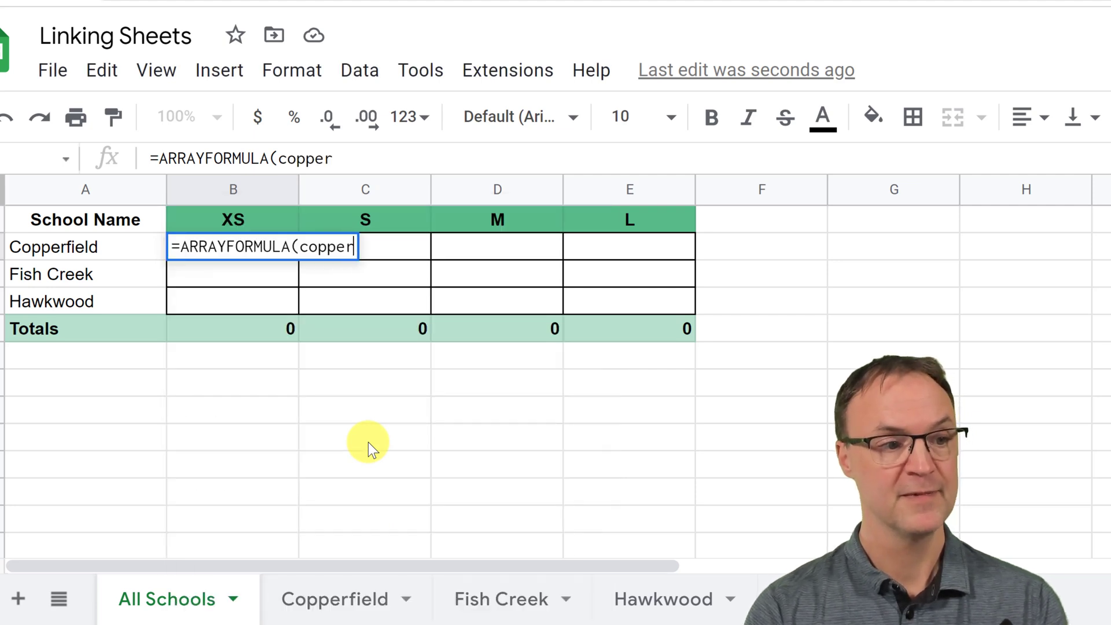
text(field)
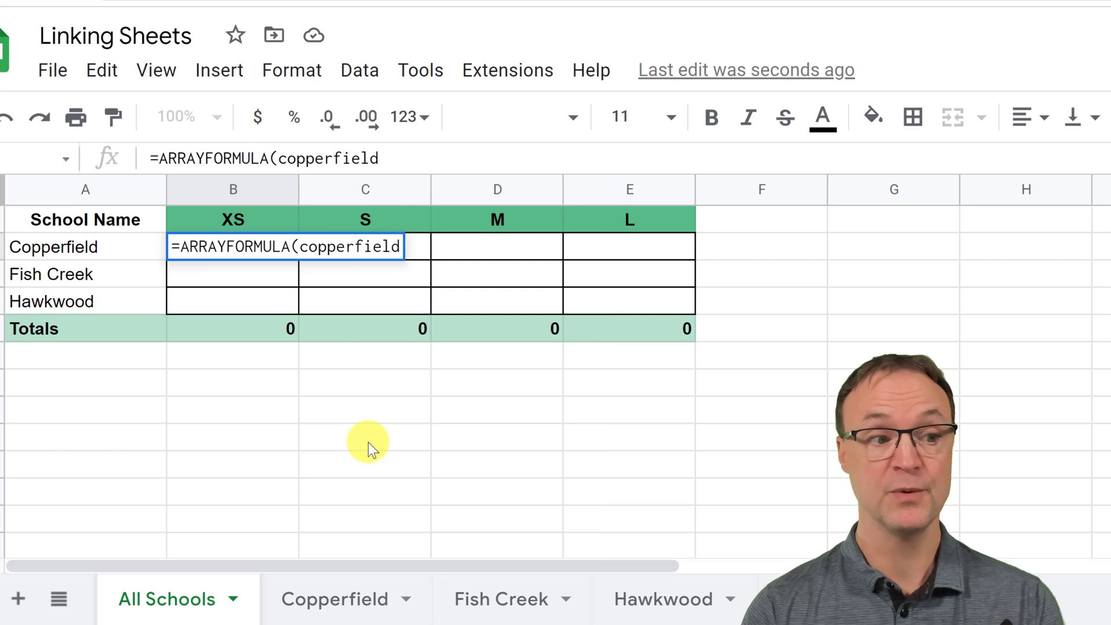
text(!)
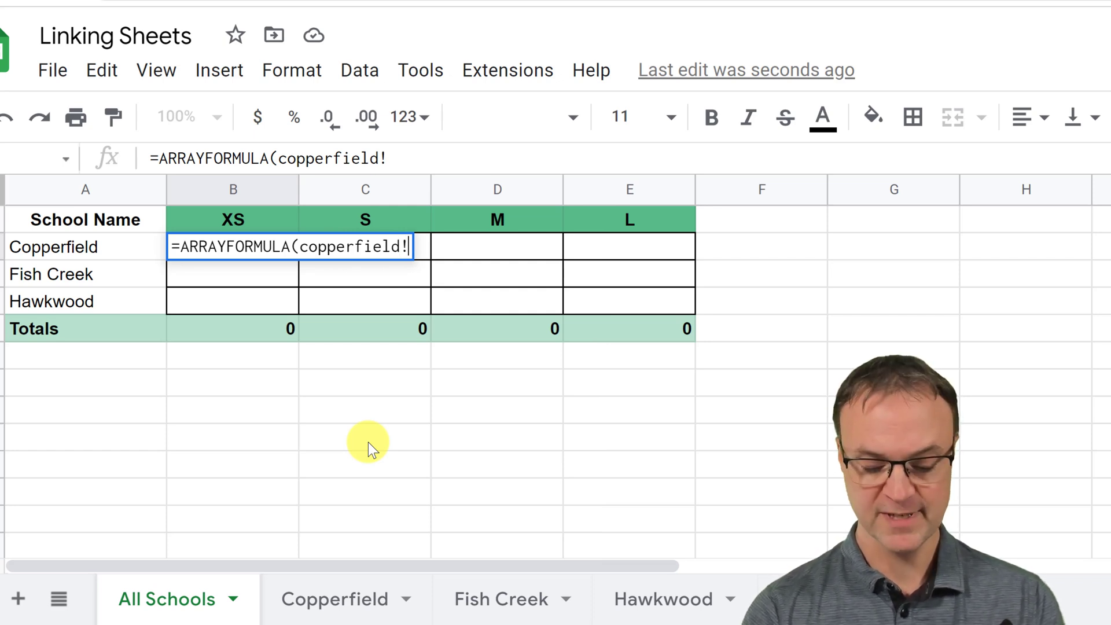
text(B5)
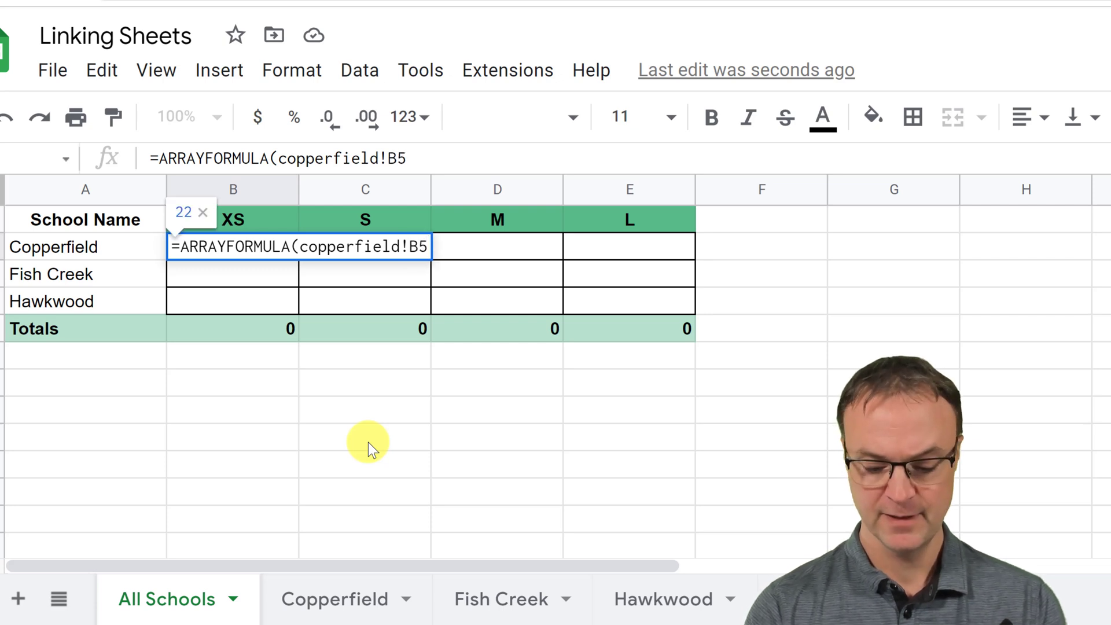
text(:E5)
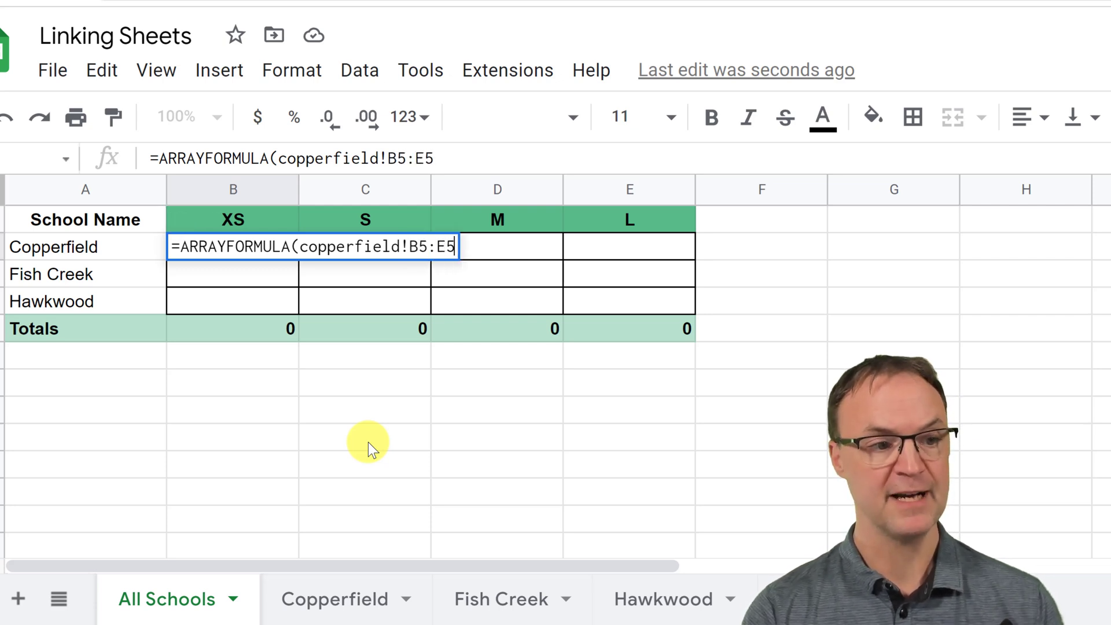
key(Return)
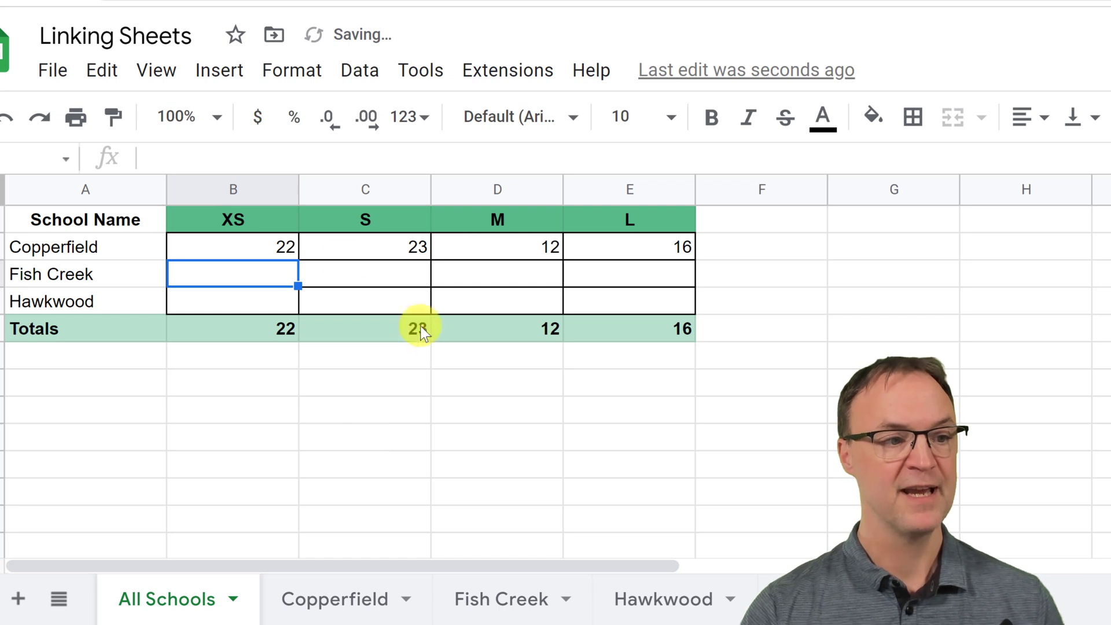
- Set the Grade 11 M quantity in D3 of the Copperfield sheet to 10
click(350, 591)
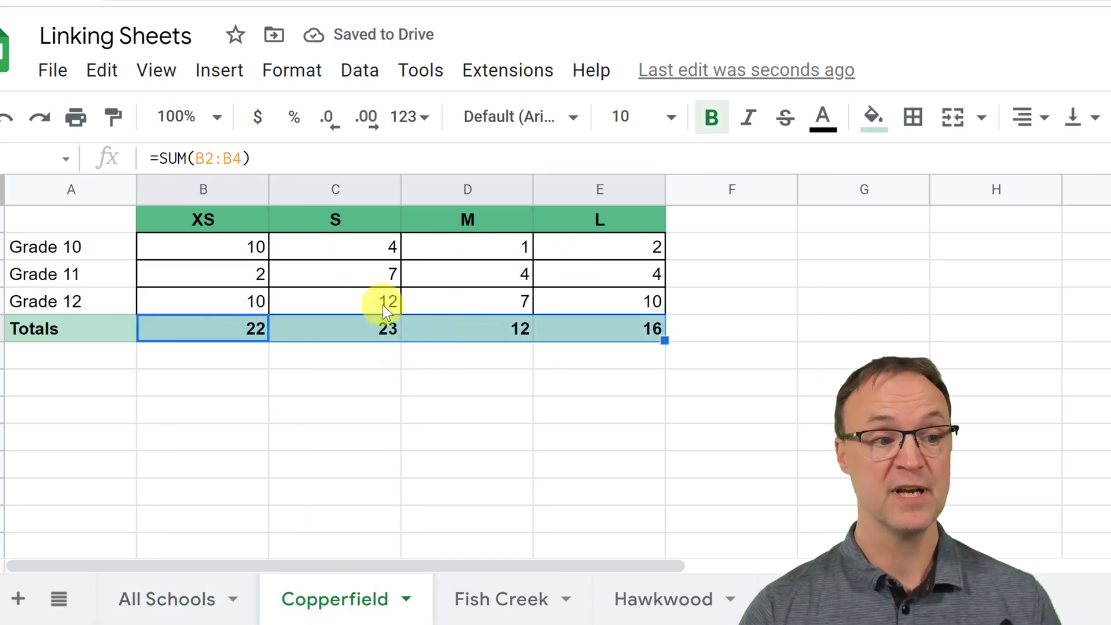
click(504, 280)
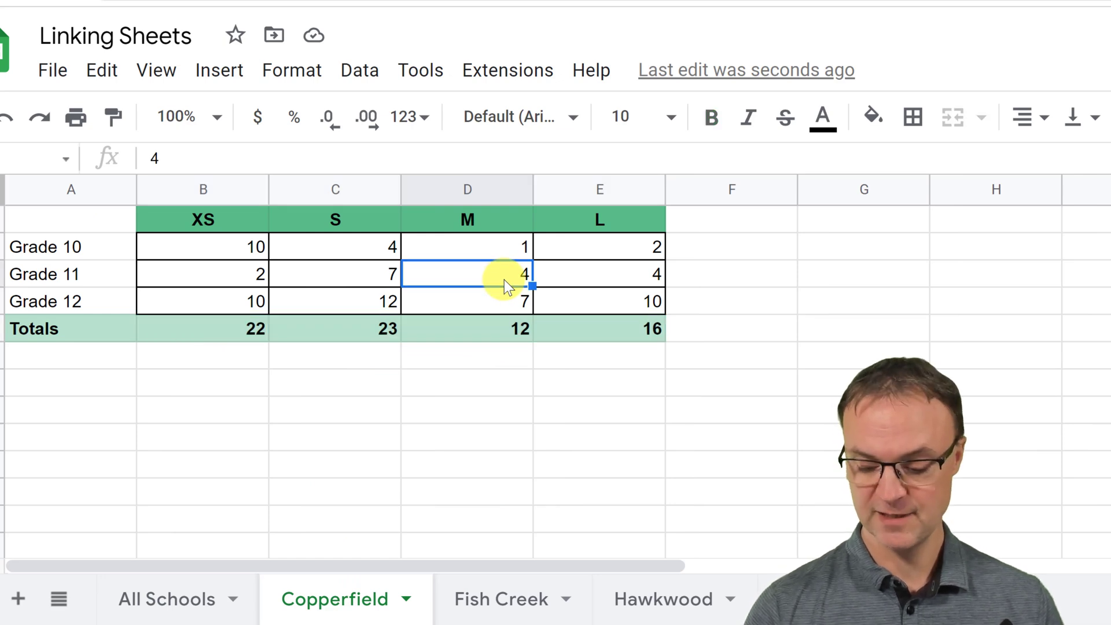
text(10)
key(Return)
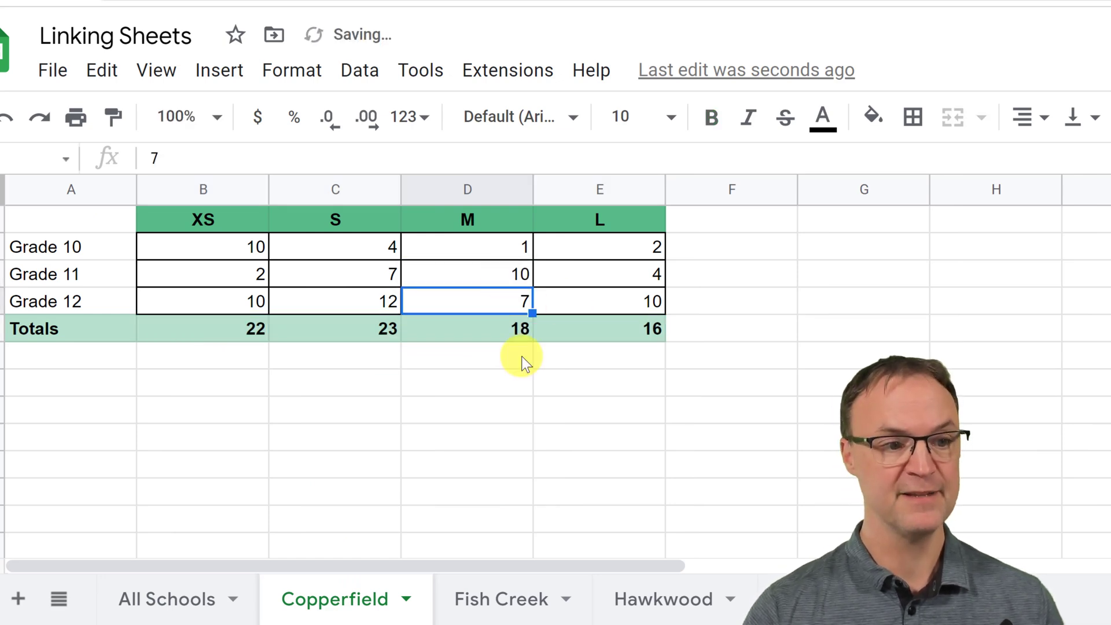
- Link the Fish Creek row on All Schools with =ARRAYFORMULA('fish creek'!B5:E5) in B3 and compare it with the Fish Creek sheet's totals
click(147, 602)
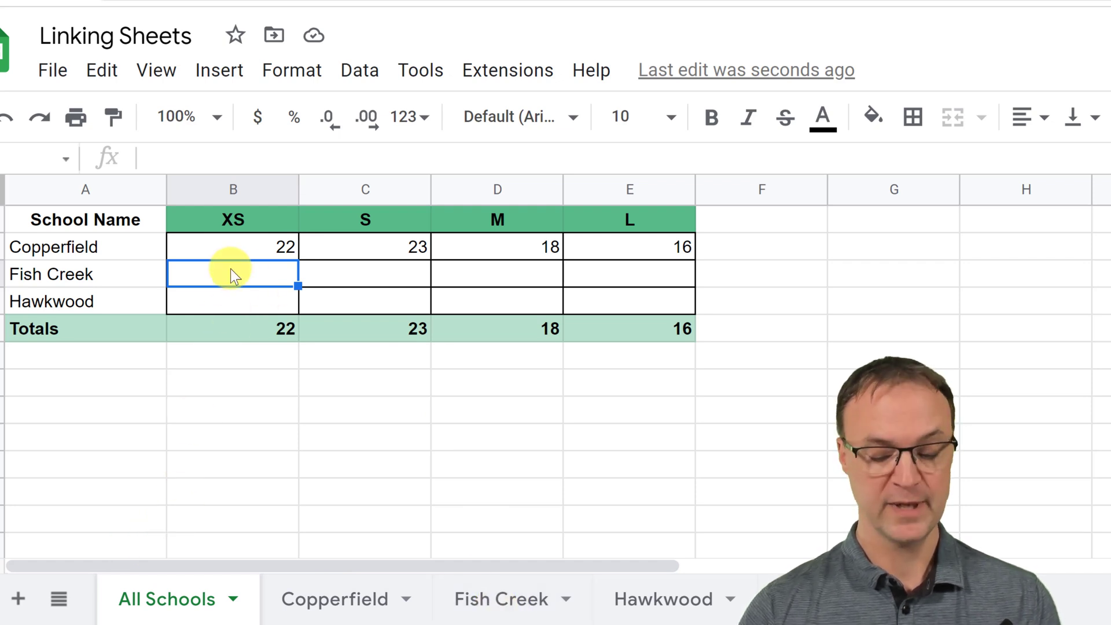
text(=arr)
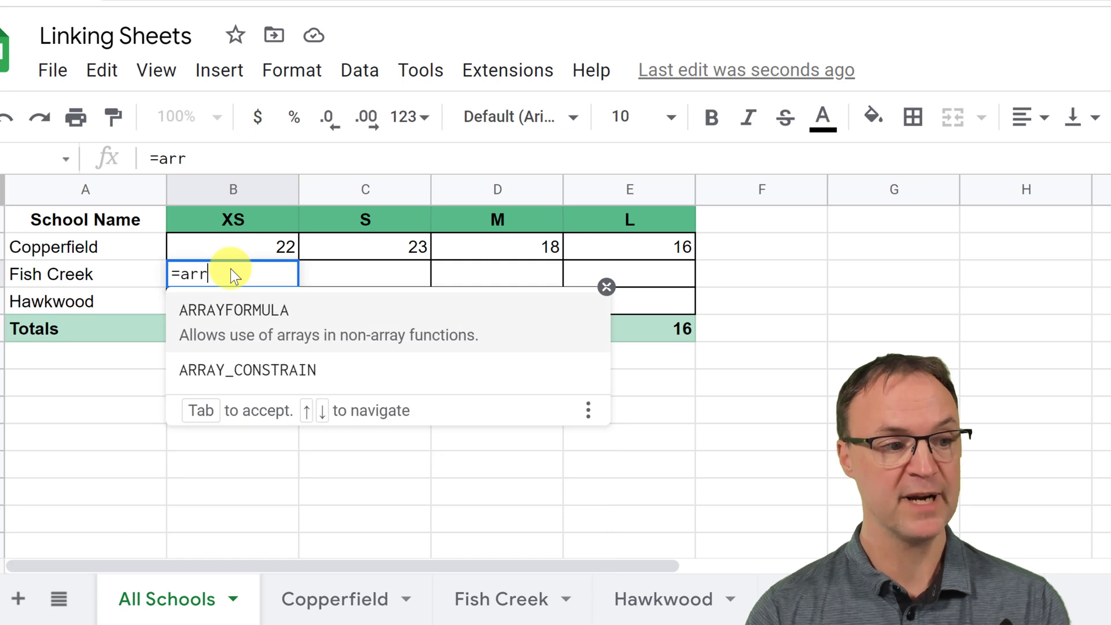
click(243, 307)
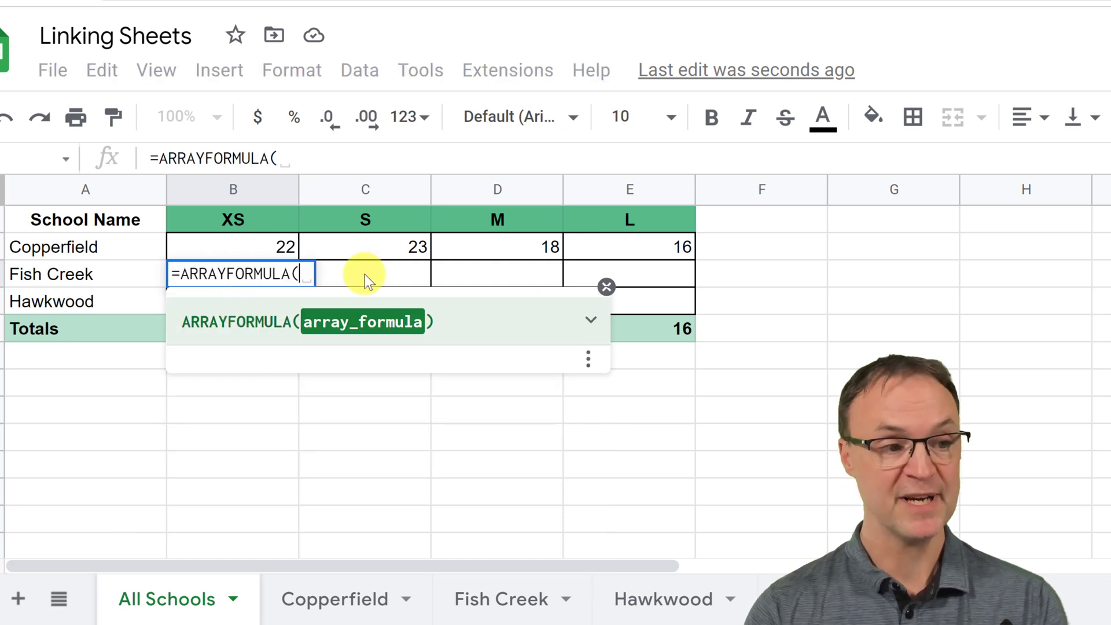
text('fish creek')
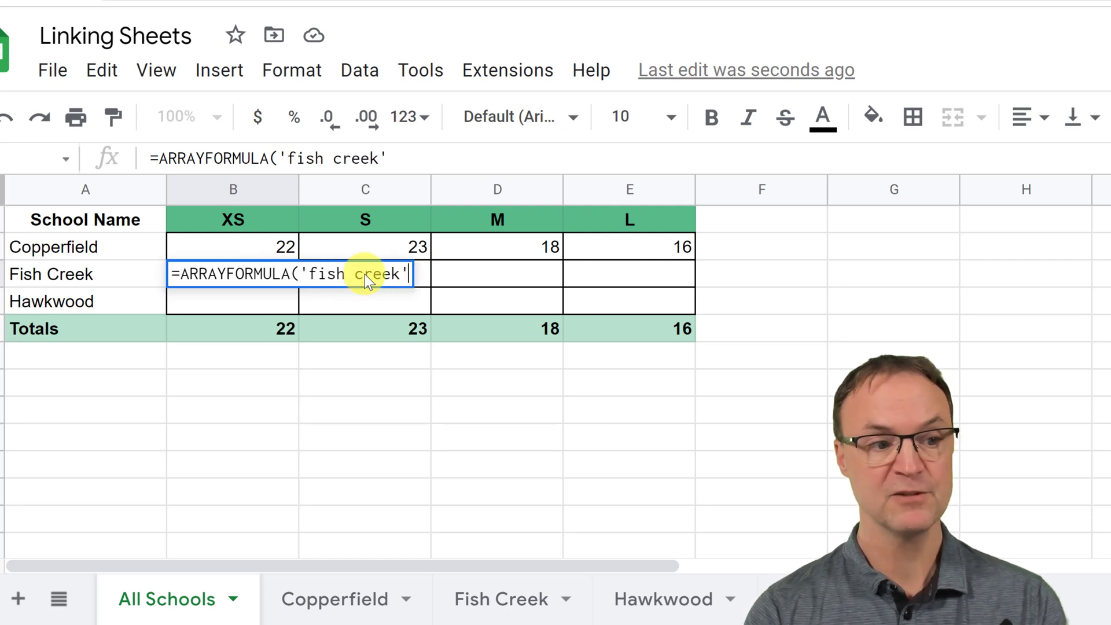
text(!)
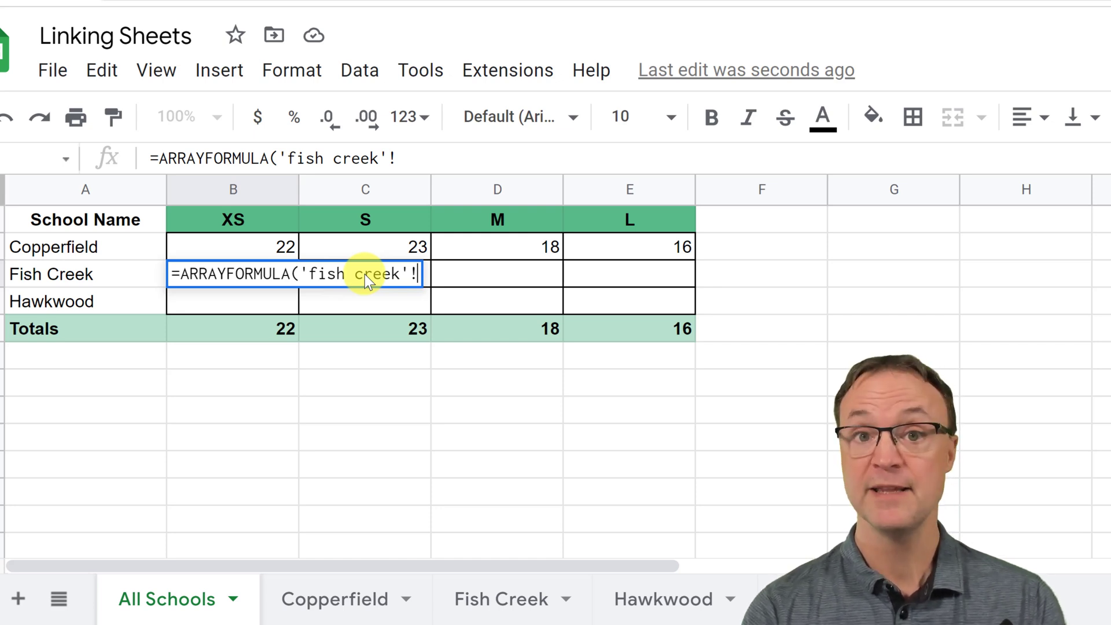
text(B5:)
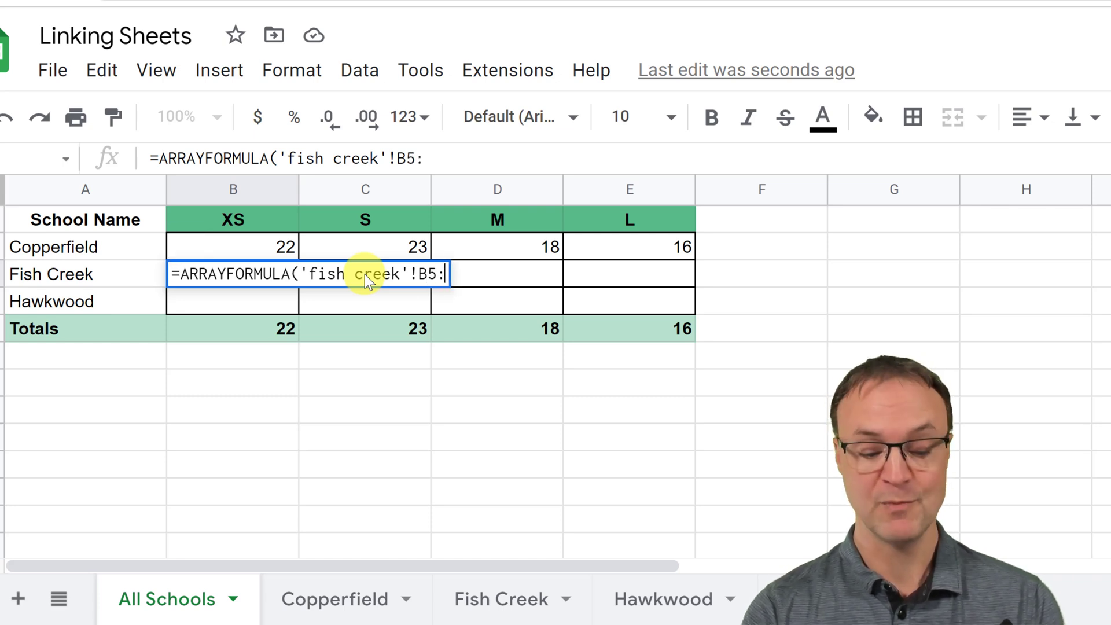
text(E5)
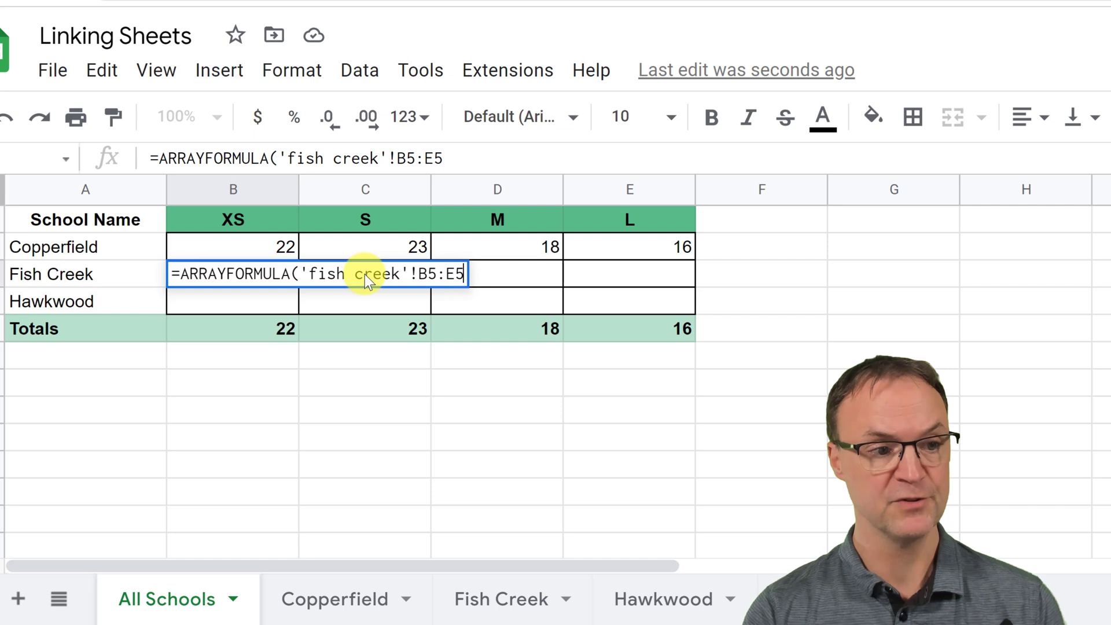
key(Return)
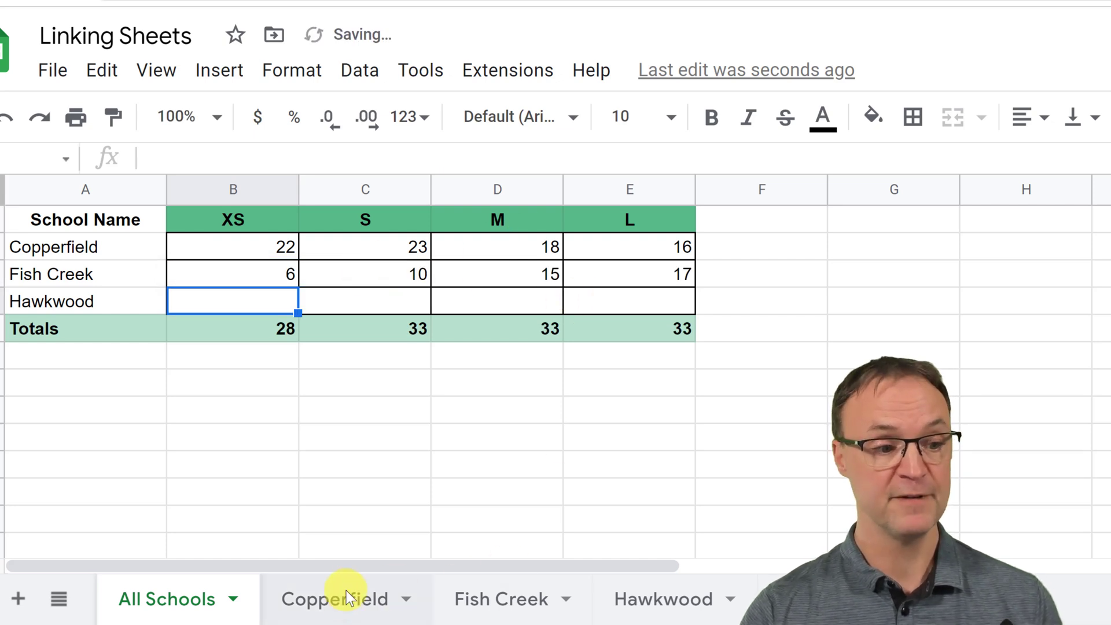
click(514, 600)
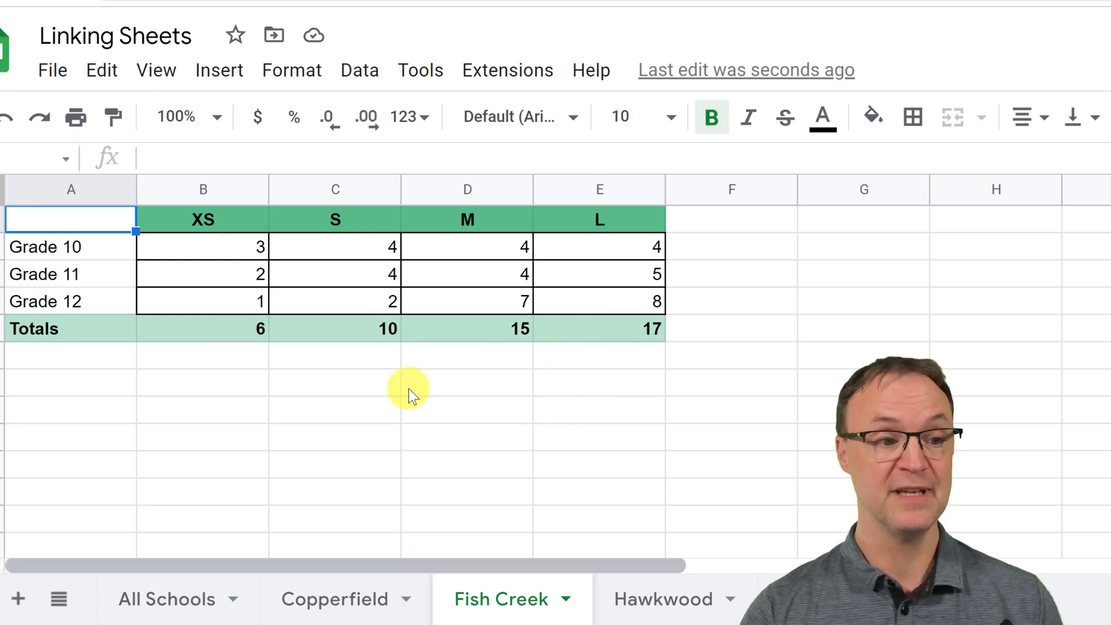
click(182, 601)
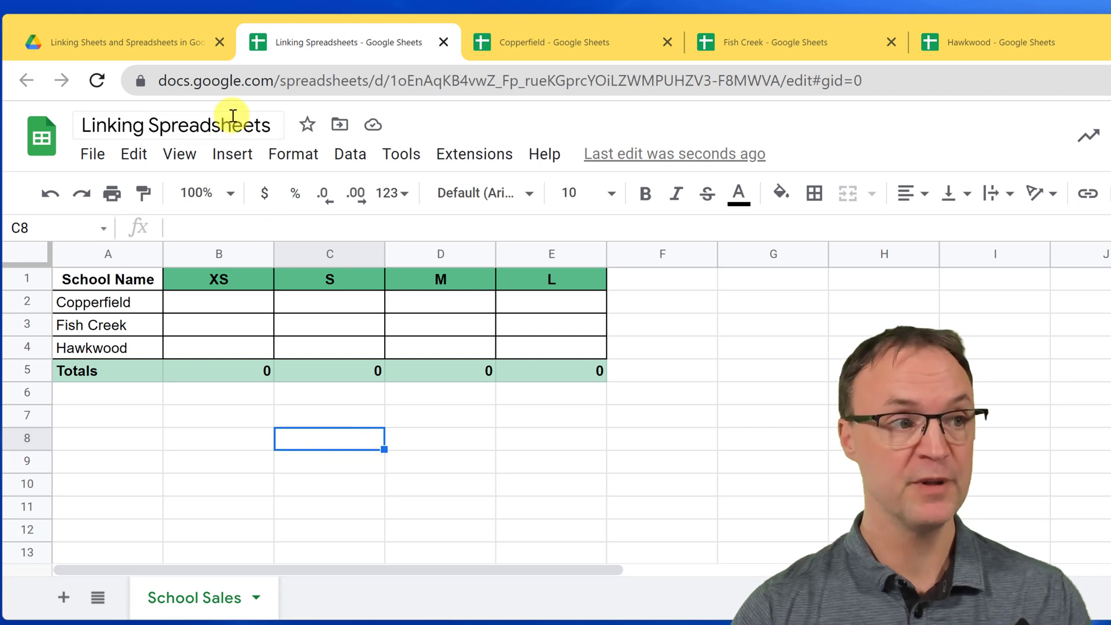
- Review the Drive folder and compare the Linking Spreadsheets summary with the separate Copperfield, Fish Creek and Hawkwood sales files
click(142, 43)
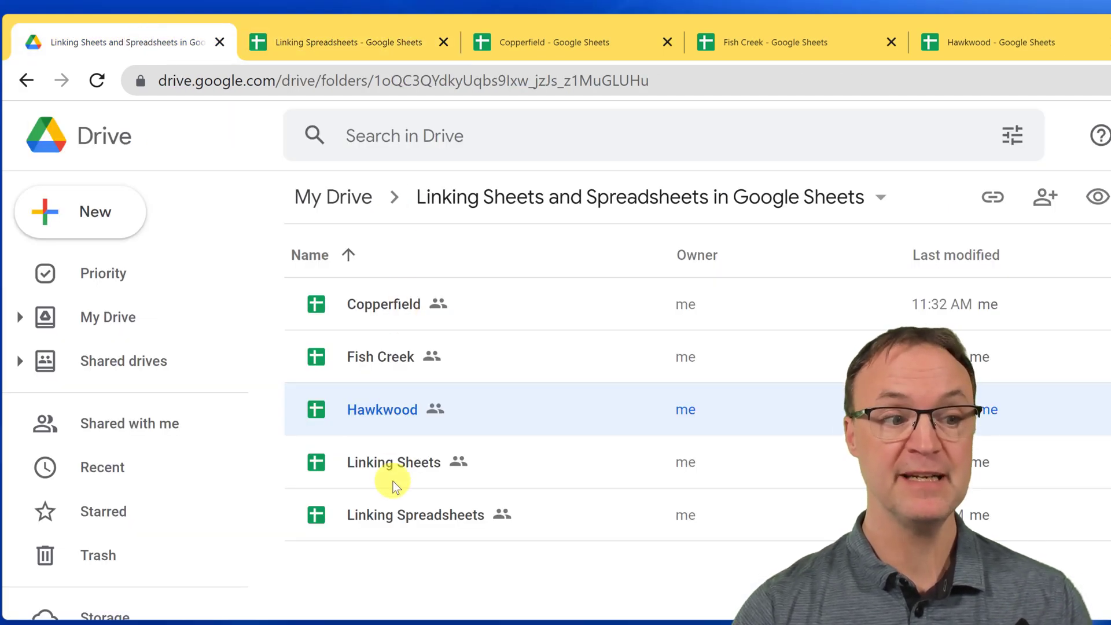
click(354, 44)
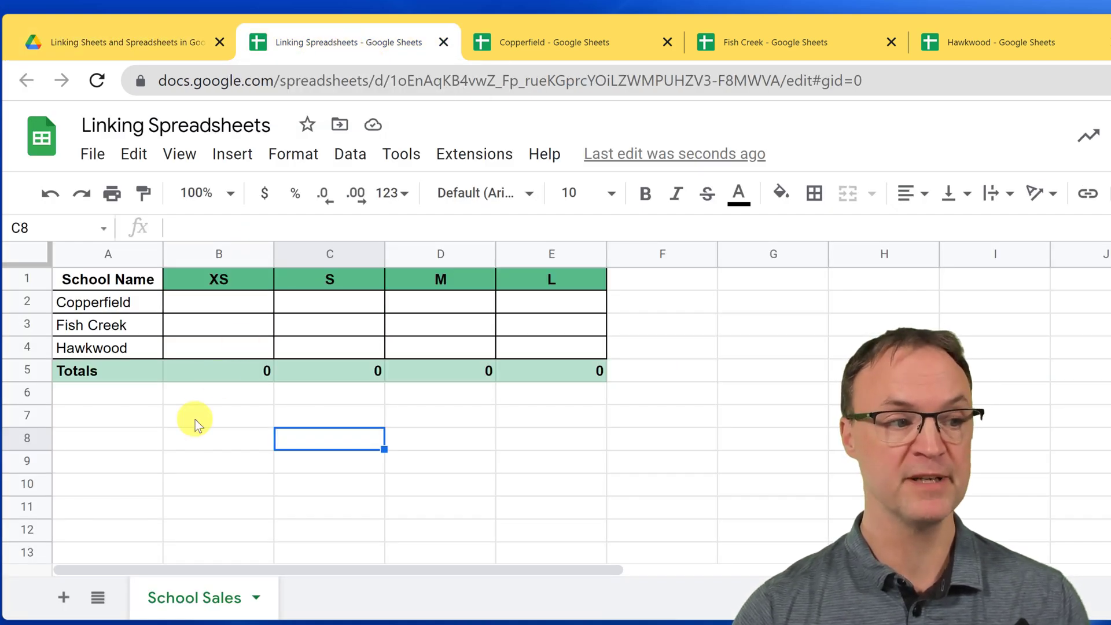
click(568, 47)
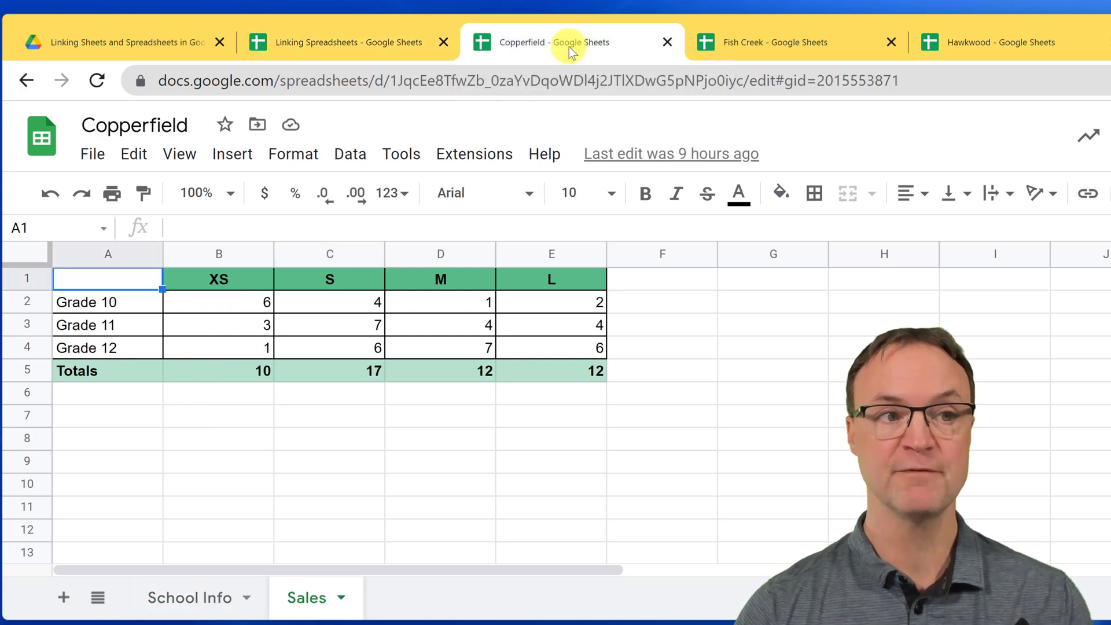
click(824, 44)
click(983, 47)
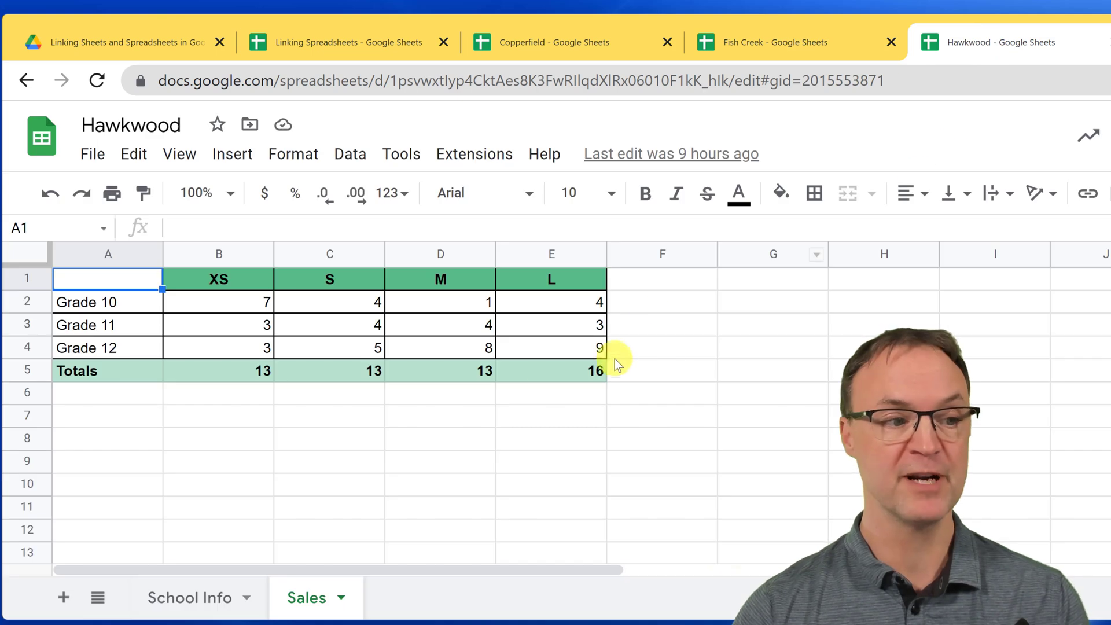
click(368, 41)
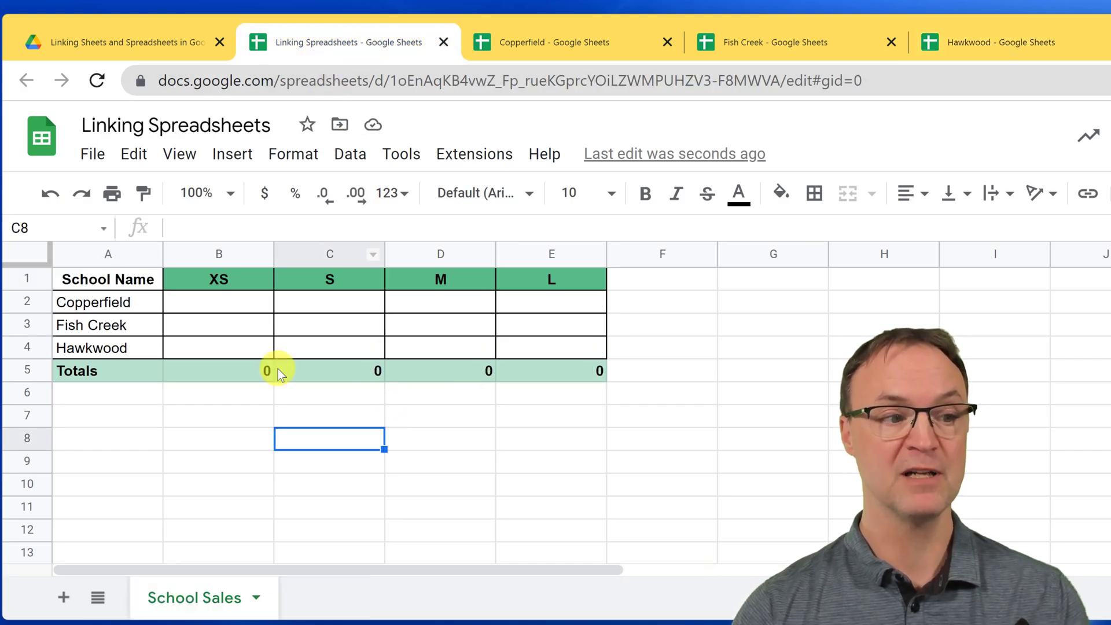
click(596, 40)
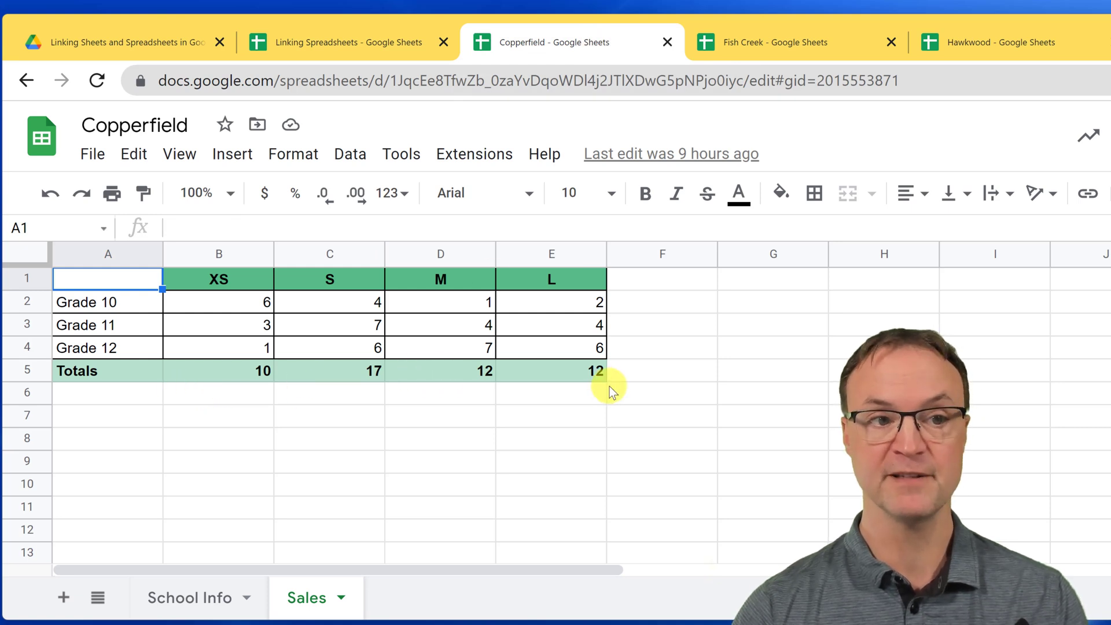
click(318, 32)
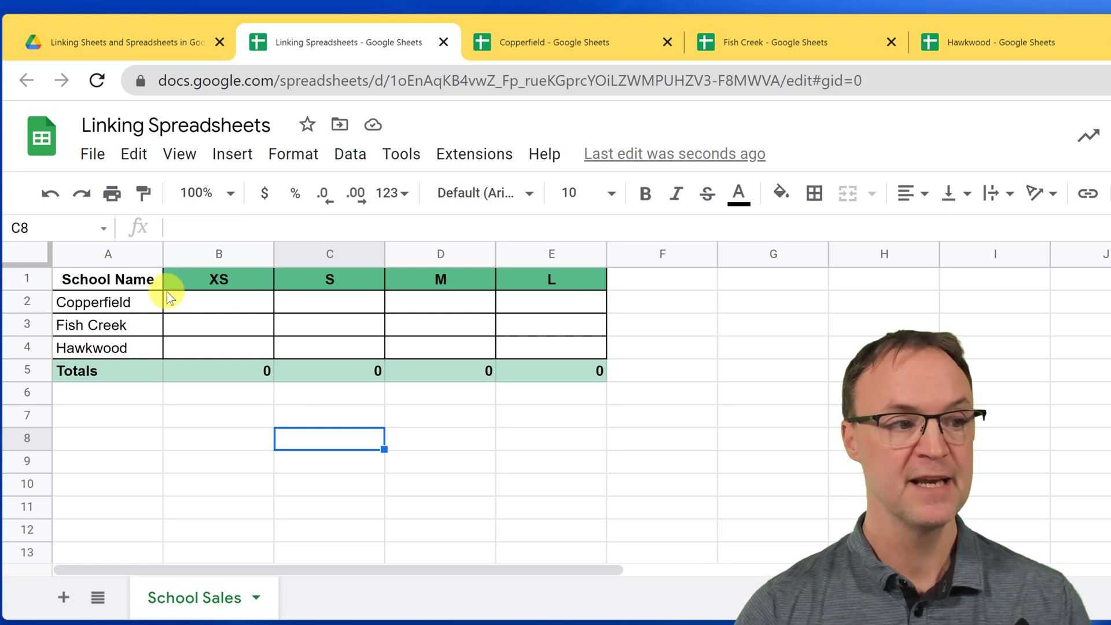
- Start an IMPORTRANGE formula in B2 of the Linking Spreadsheets file, in Copperfield's XS cell
click(197, 308)
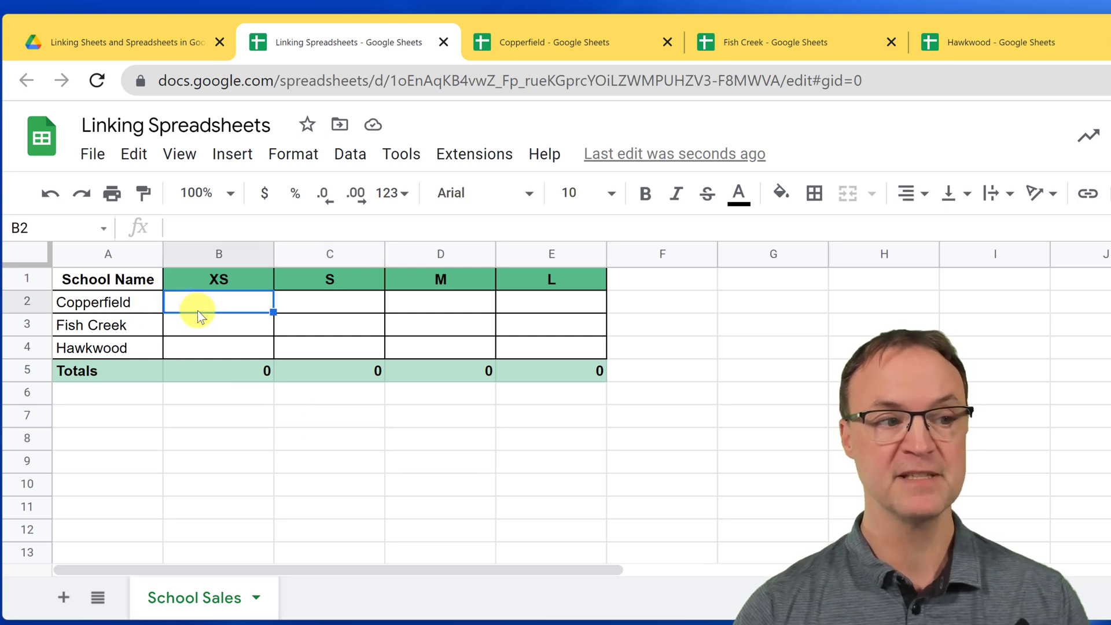
click(518, 49)
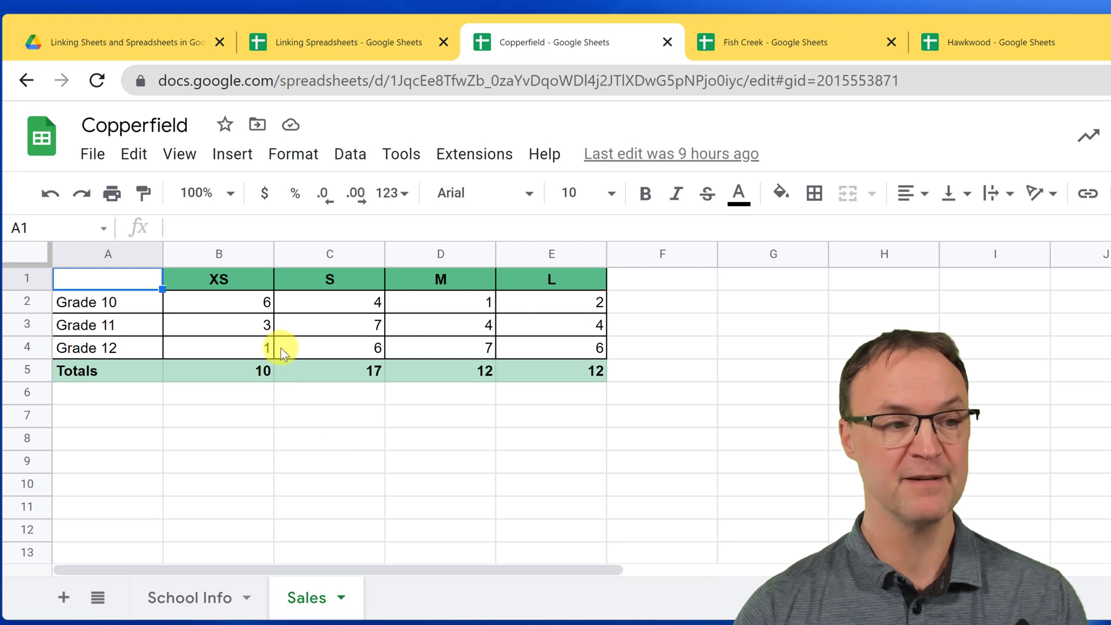
click(321, 35)
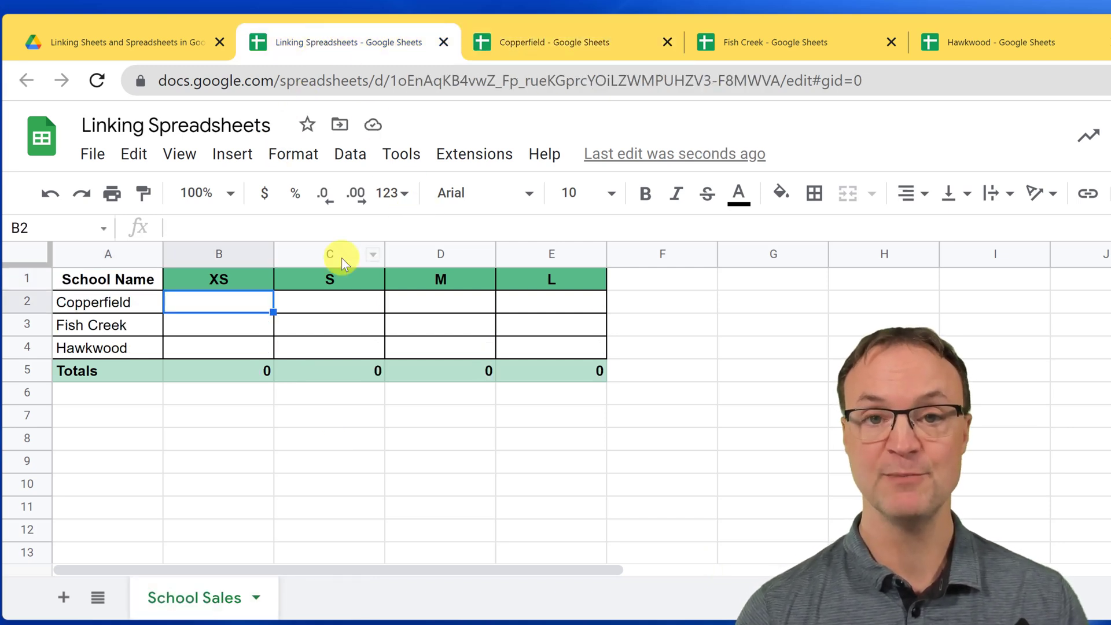
text(=)
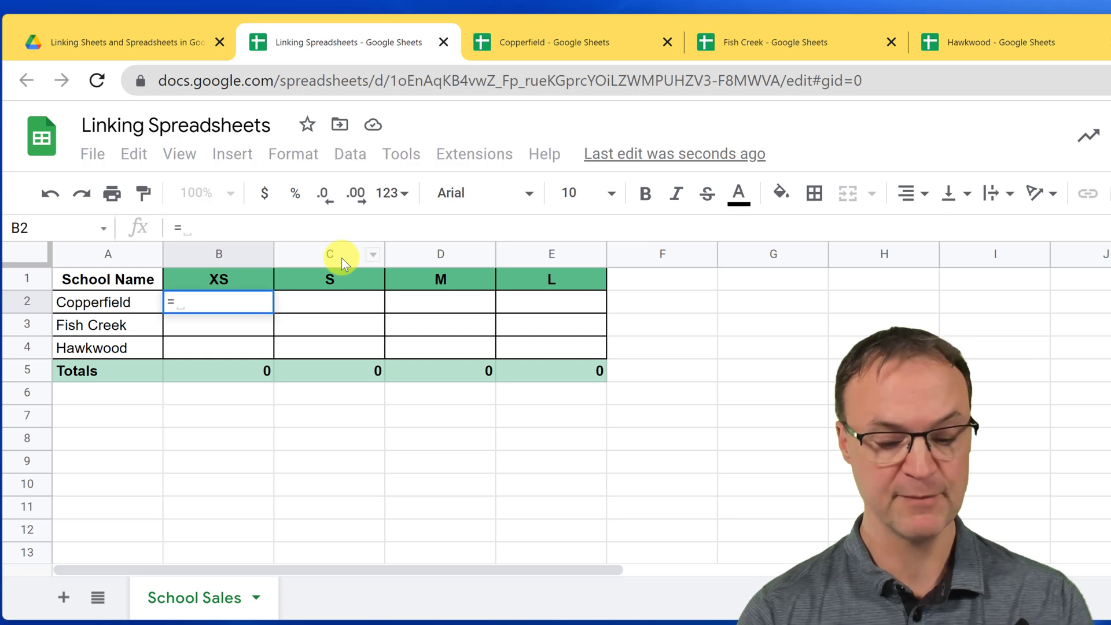
text(imp)
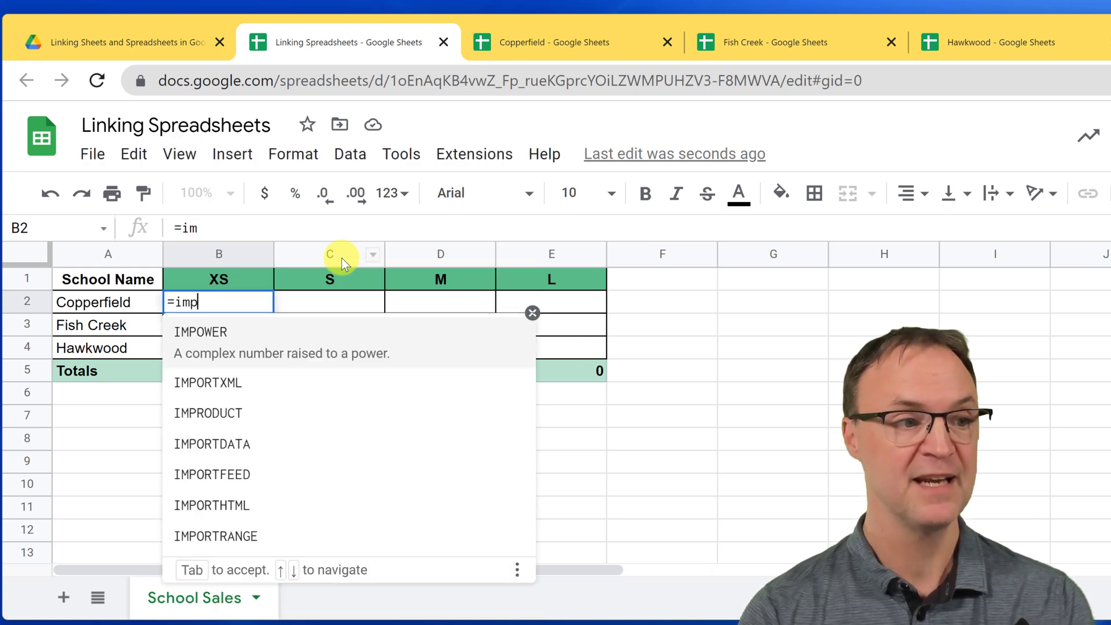
text(ort)
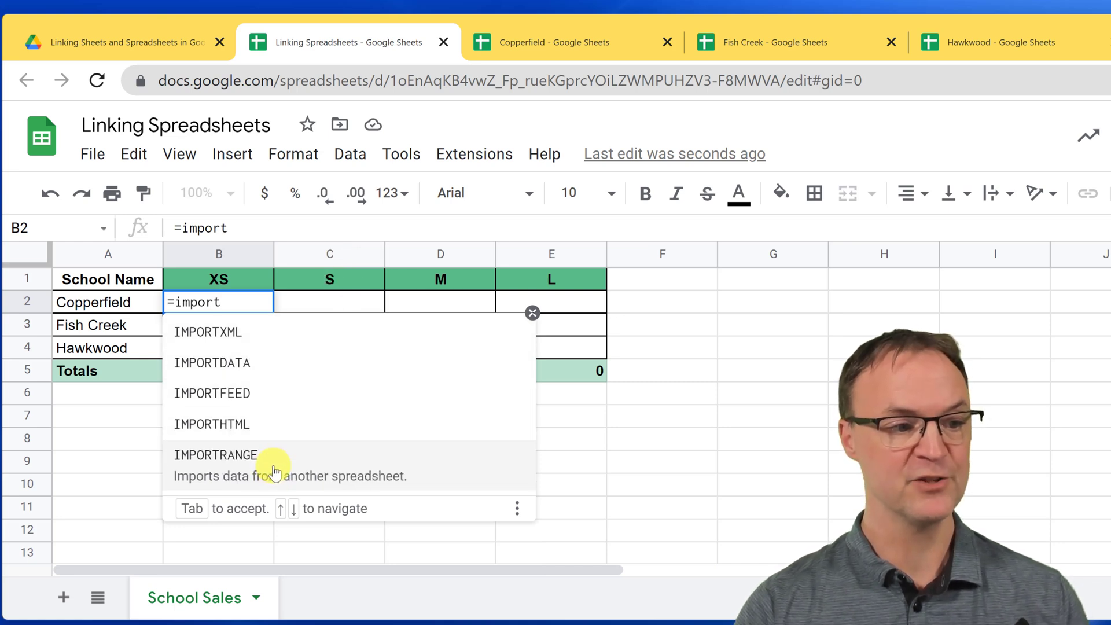
click(250, 475)
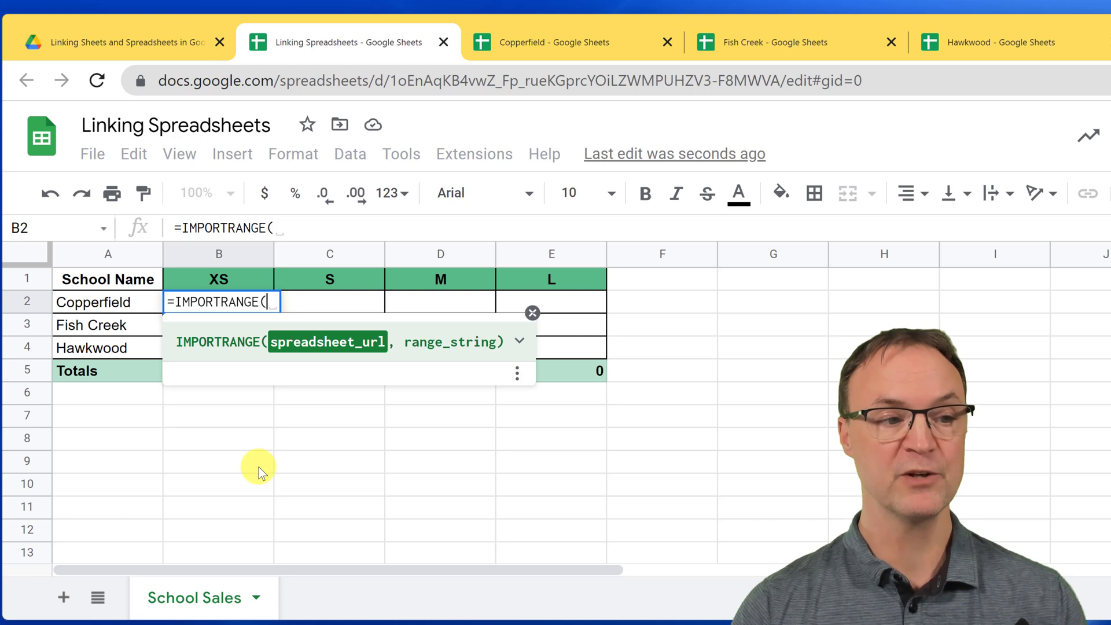
- Copy the Copperfield spreadsheet's URL into the B2 IMPORTRANGE formula as the quoted spreadsheet_url argument, followed by a comma
click(560, 49)
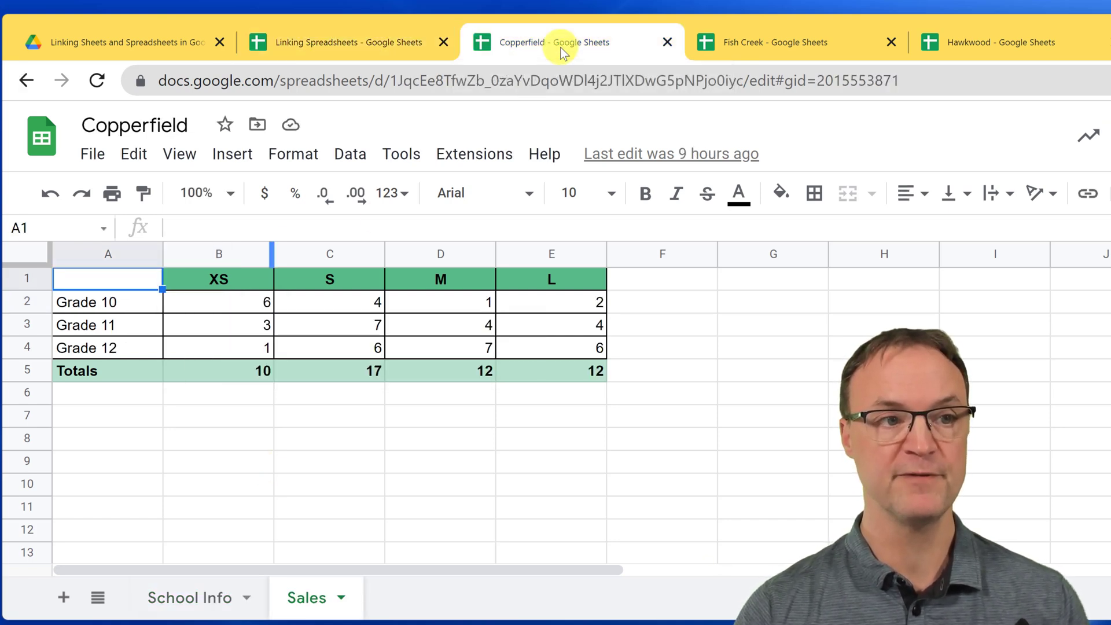
click(540, 81)
key(ctrl+c)
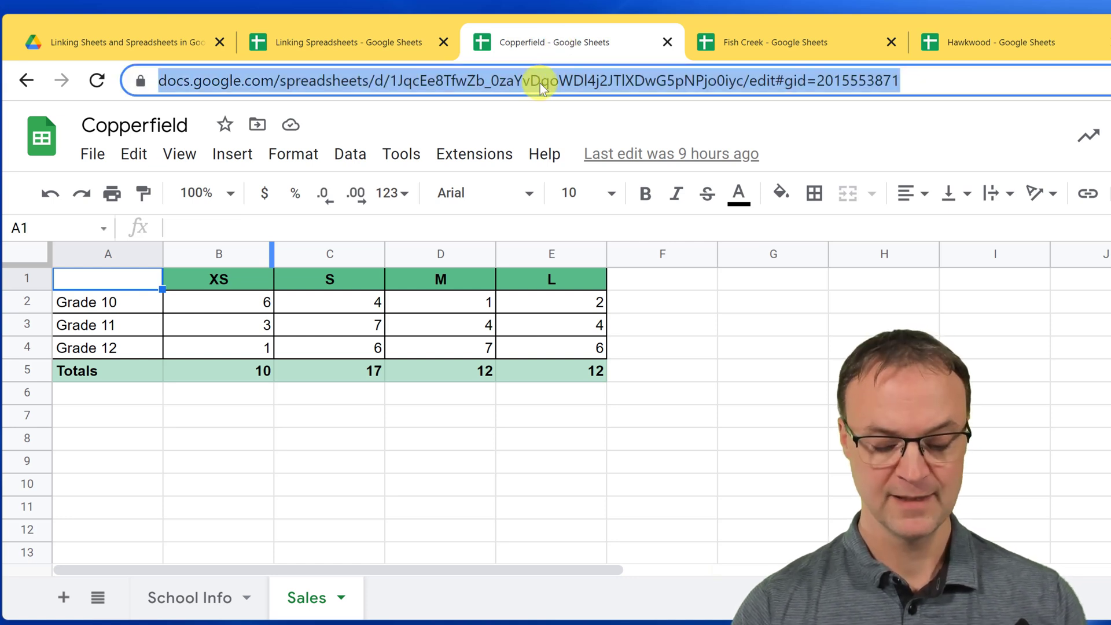
click(373, 37)
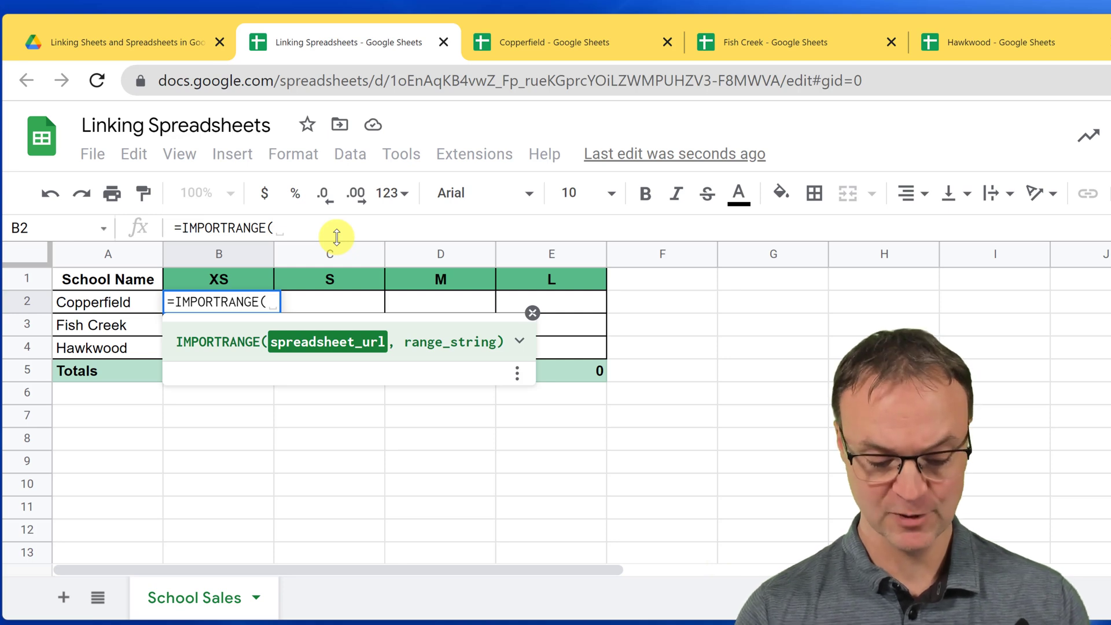
text(")
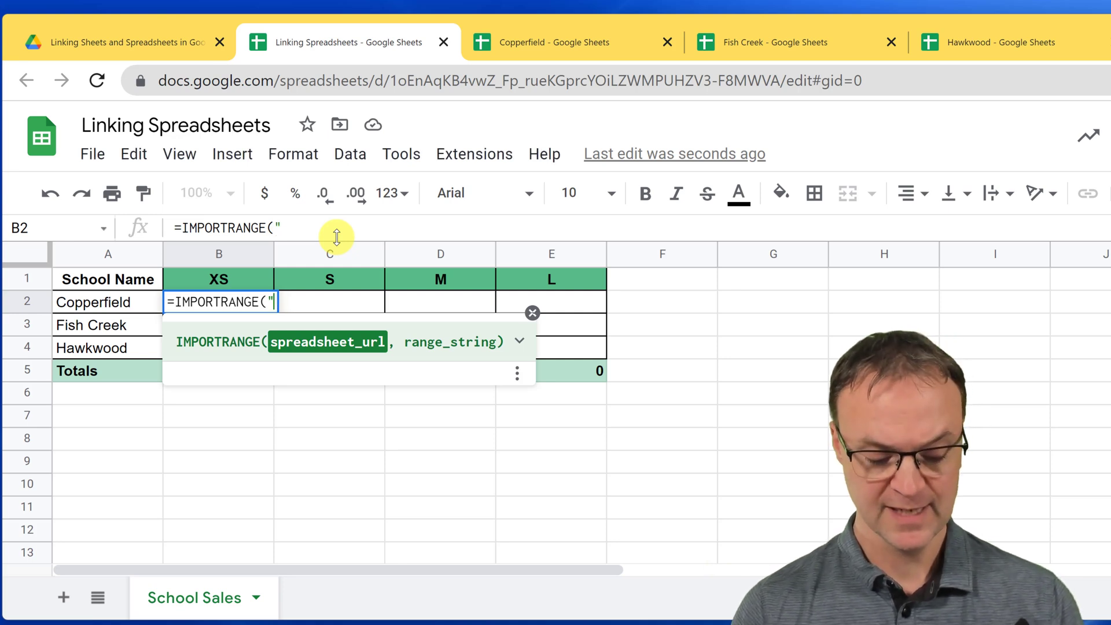
key(ctrl+v)
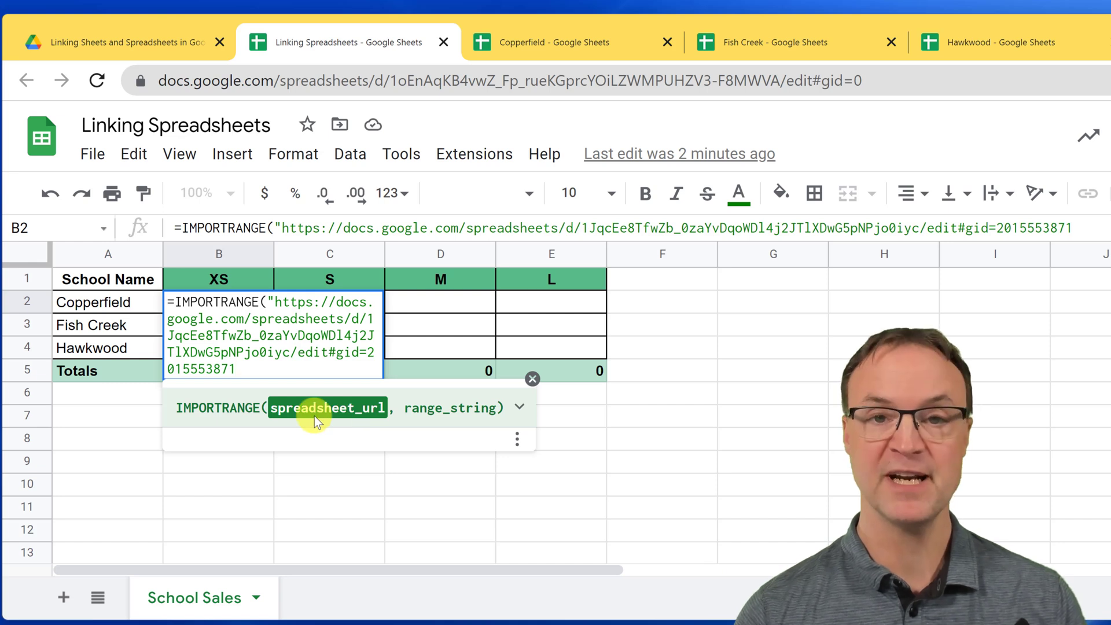
text(")
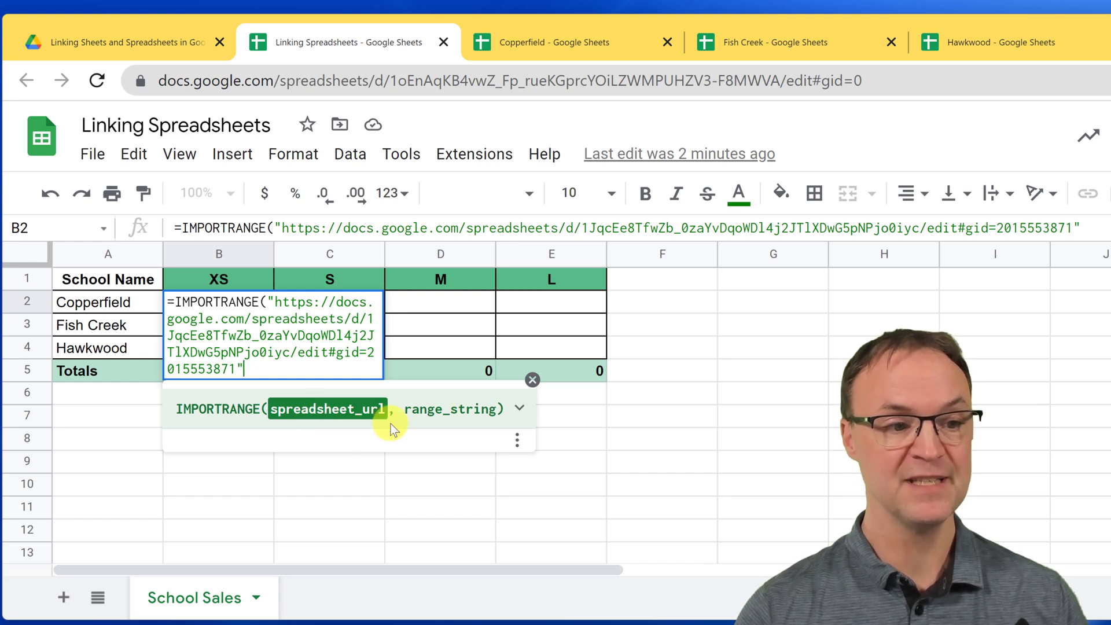
text(,)
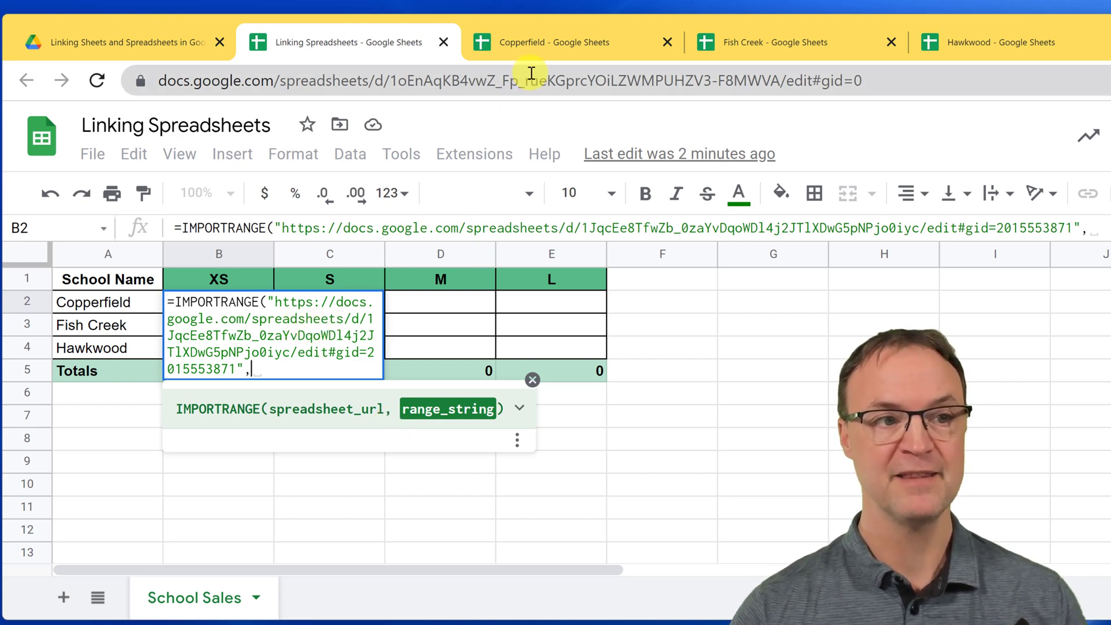
- Check the sheet name and totals range in the Copperfield file and complete B2's IMPORTRANGE formula with the range string "sales!B5:E5"
click(552, 45)
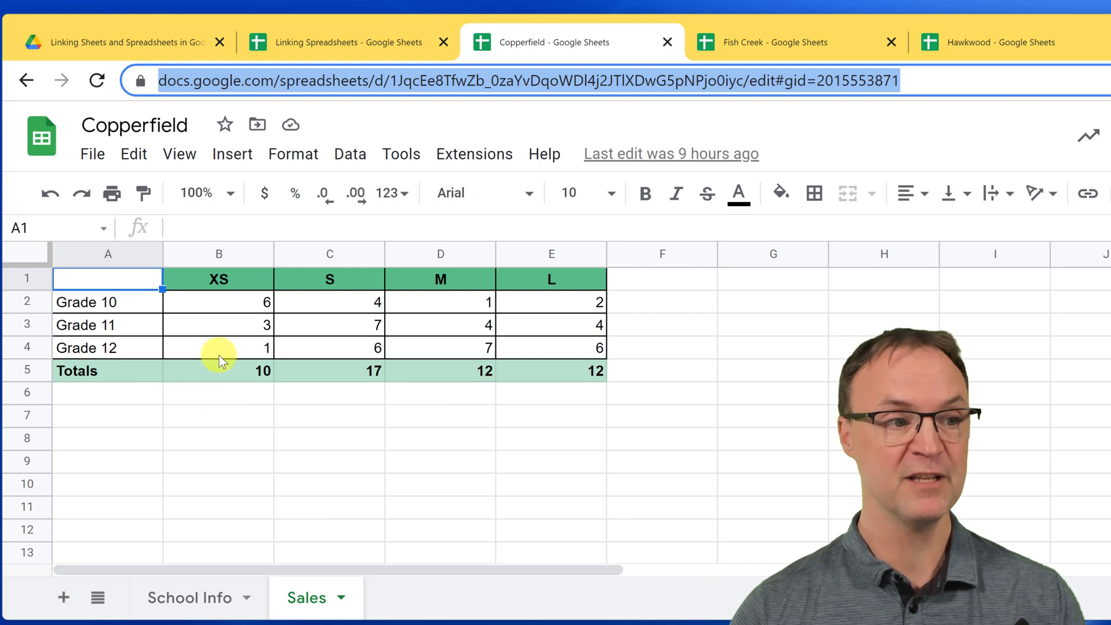
click(365, 34)
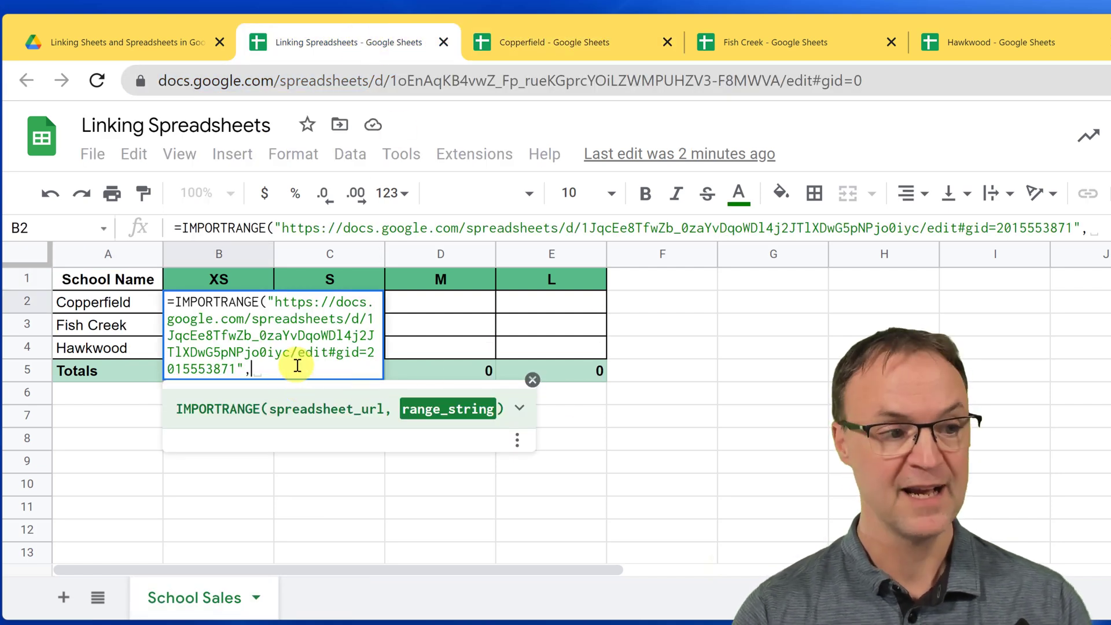
text(")
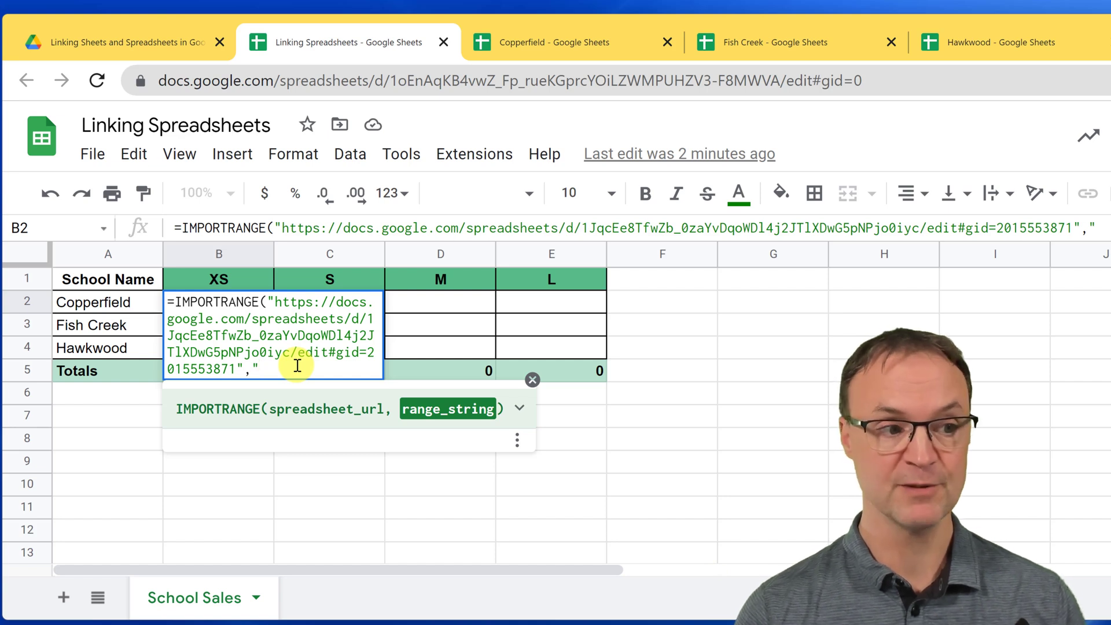
text(sales)
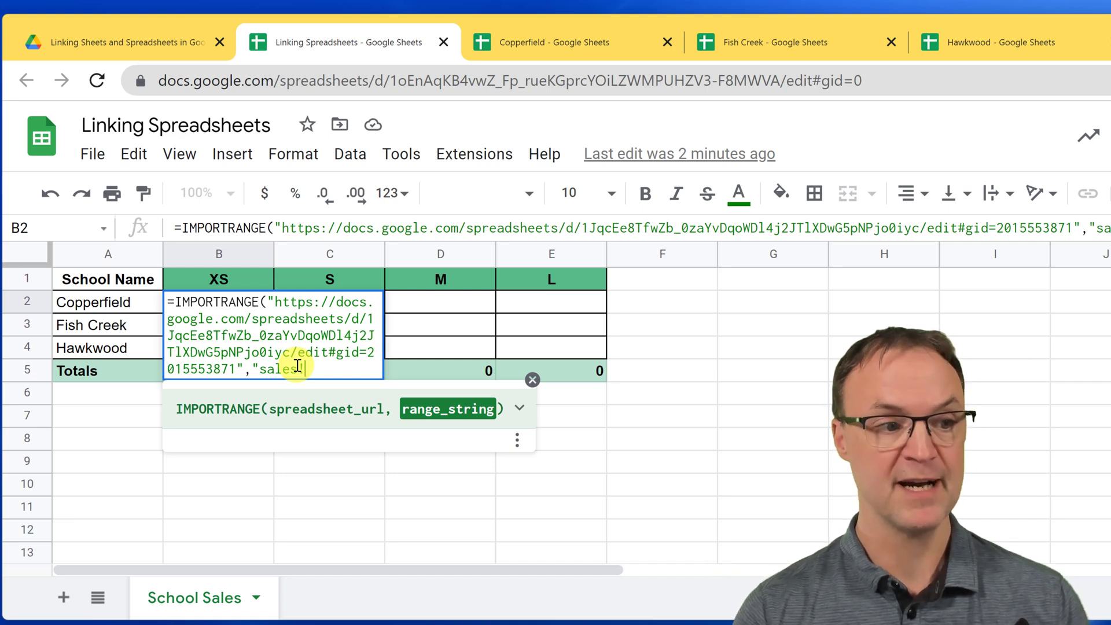
text(!)
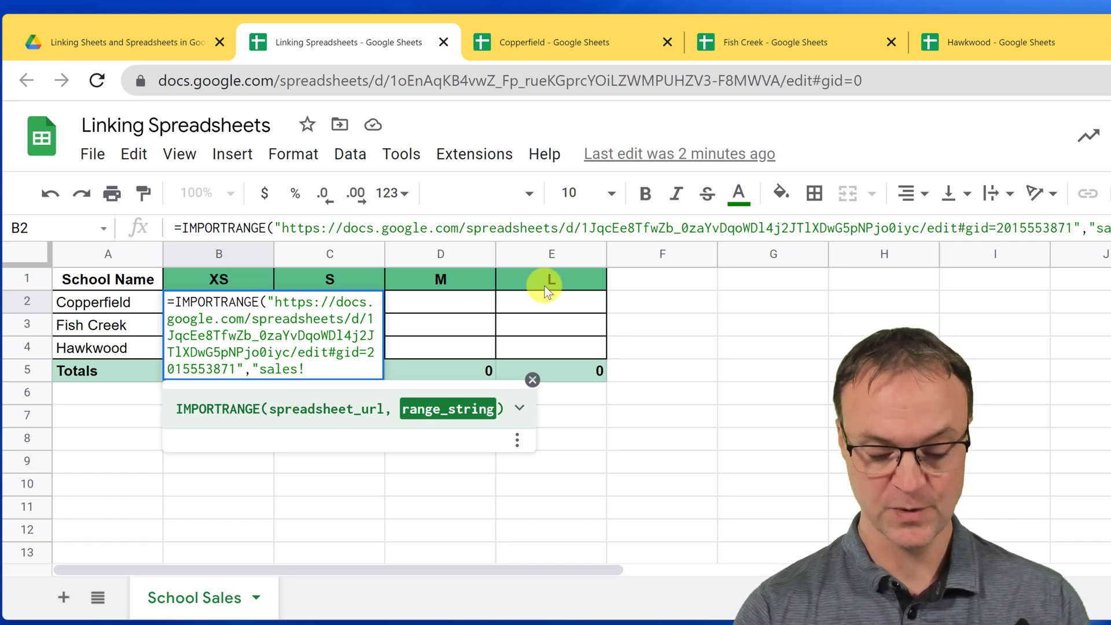
text(B5:)
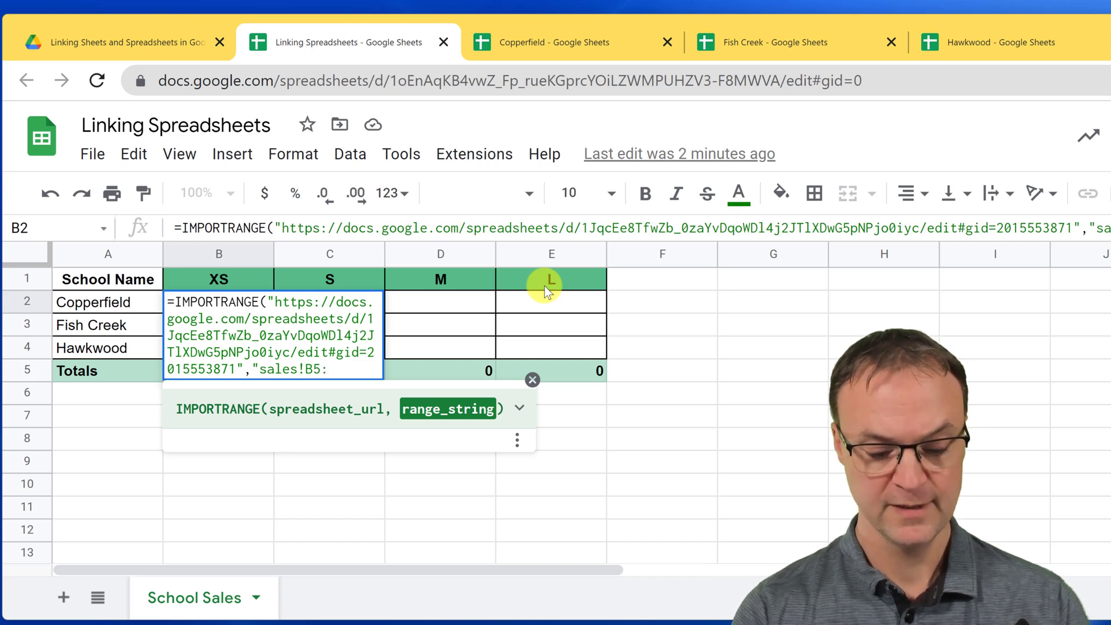
text(E5)
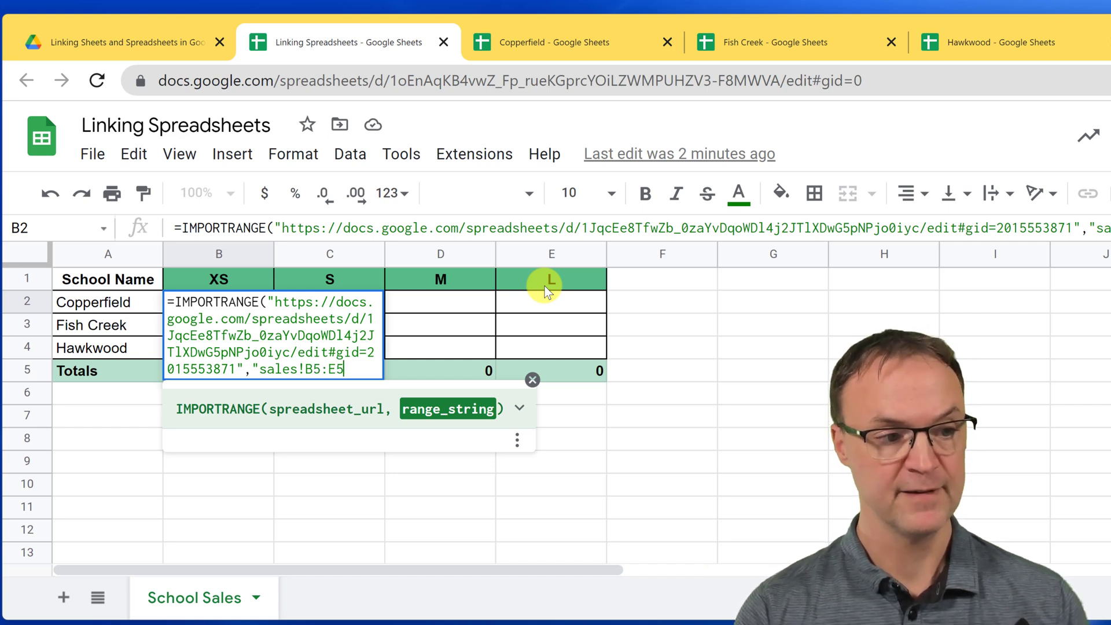
text(")
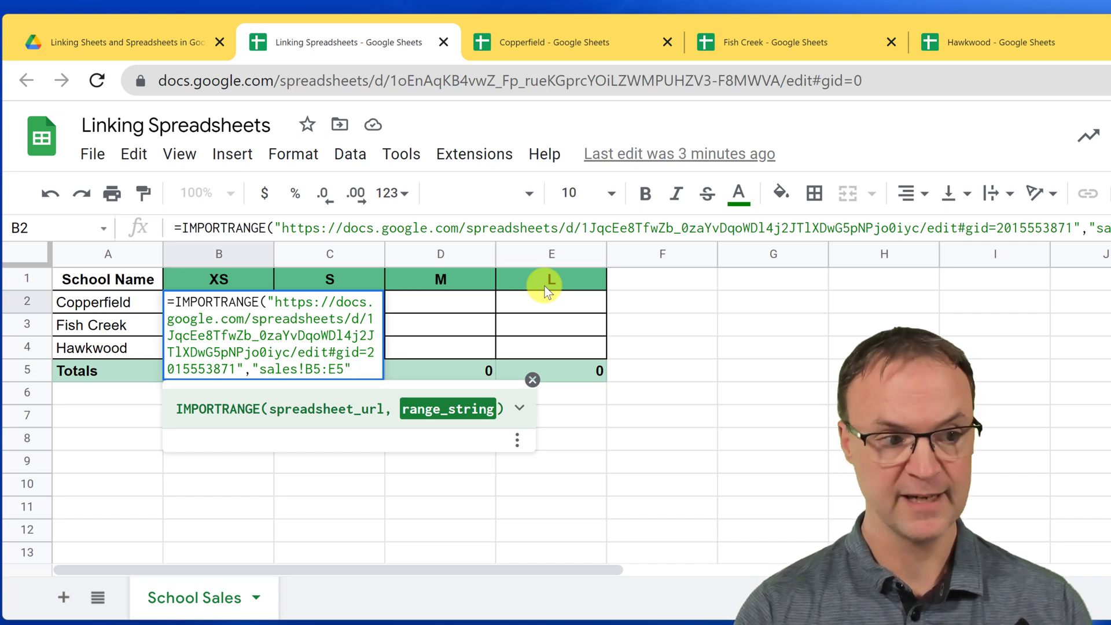
text())
key(Return)
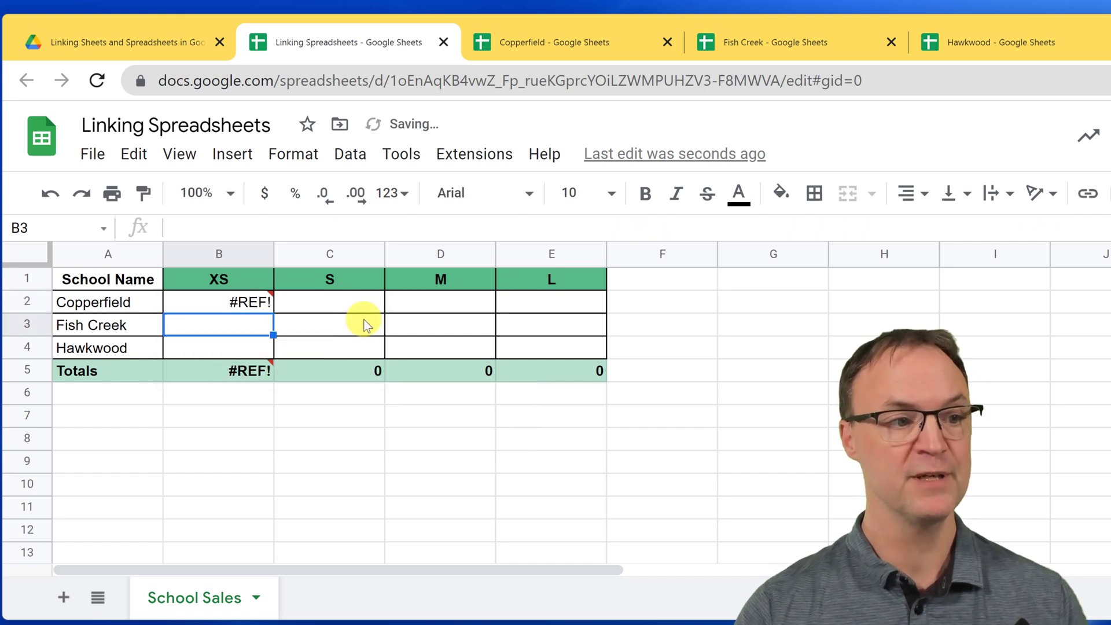
- Allow B2's IMPORTRANGE formula to access the Copperfield spreadsheet
mouse_move(250, 312)
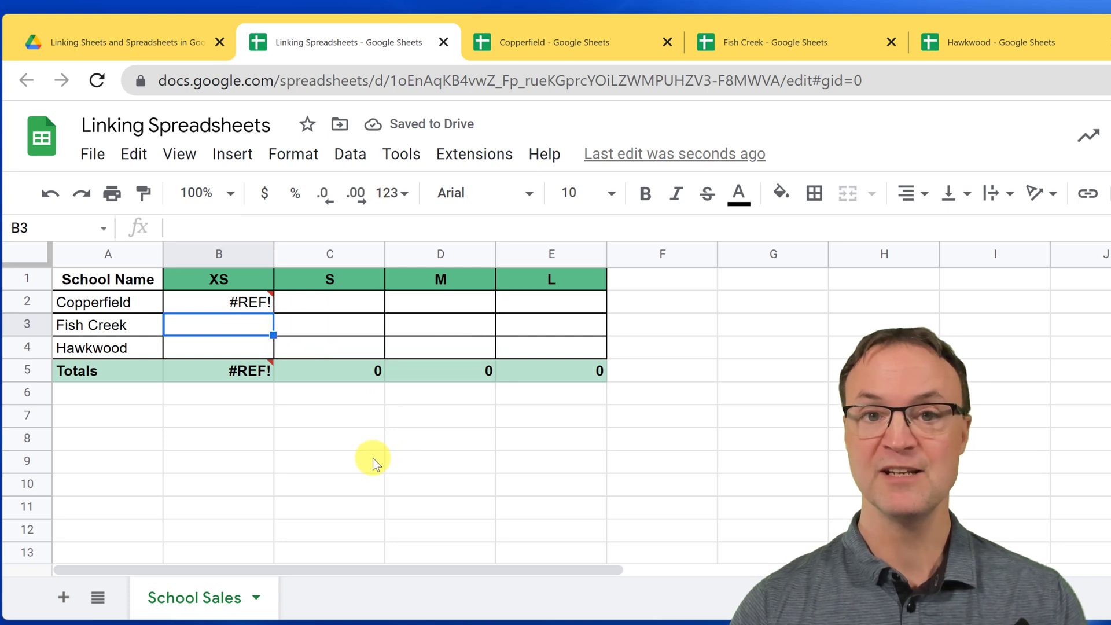
click(256, 303)
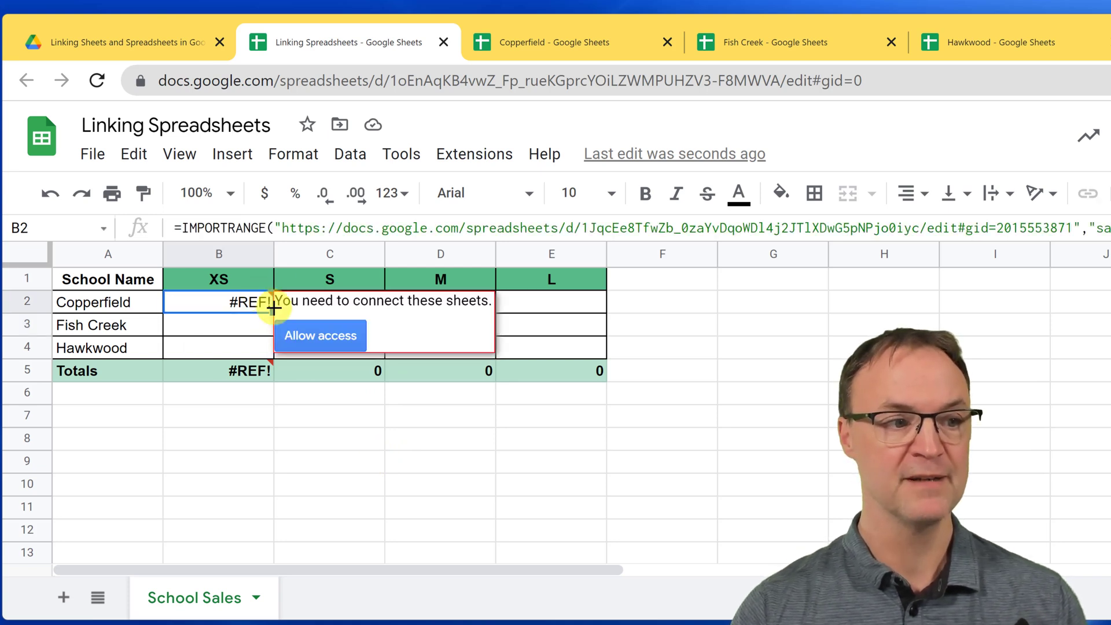
click(316, 336)
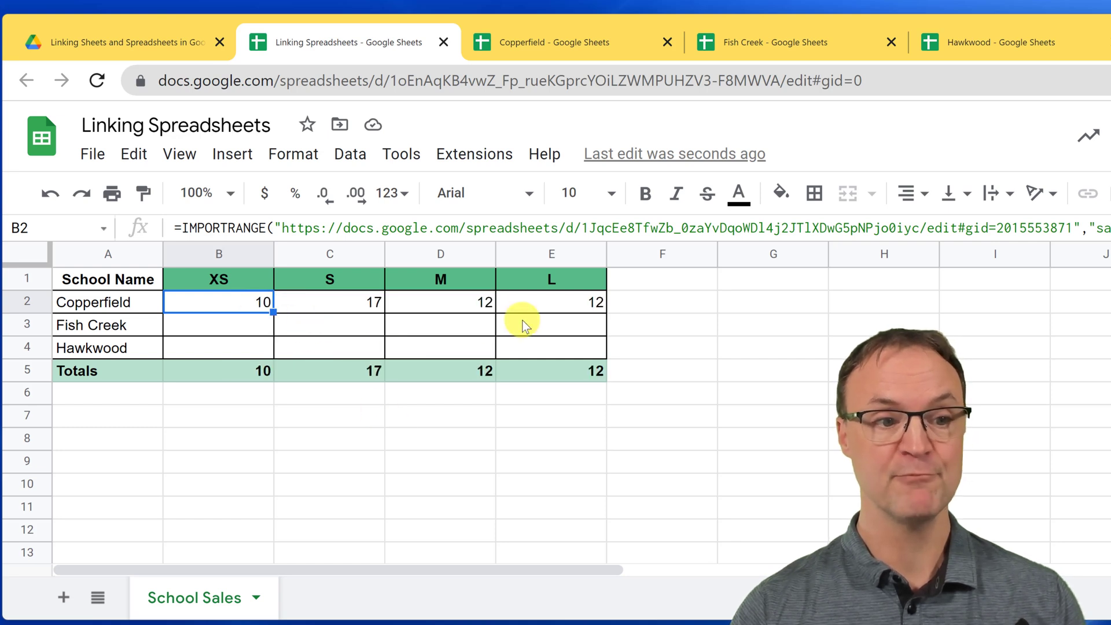
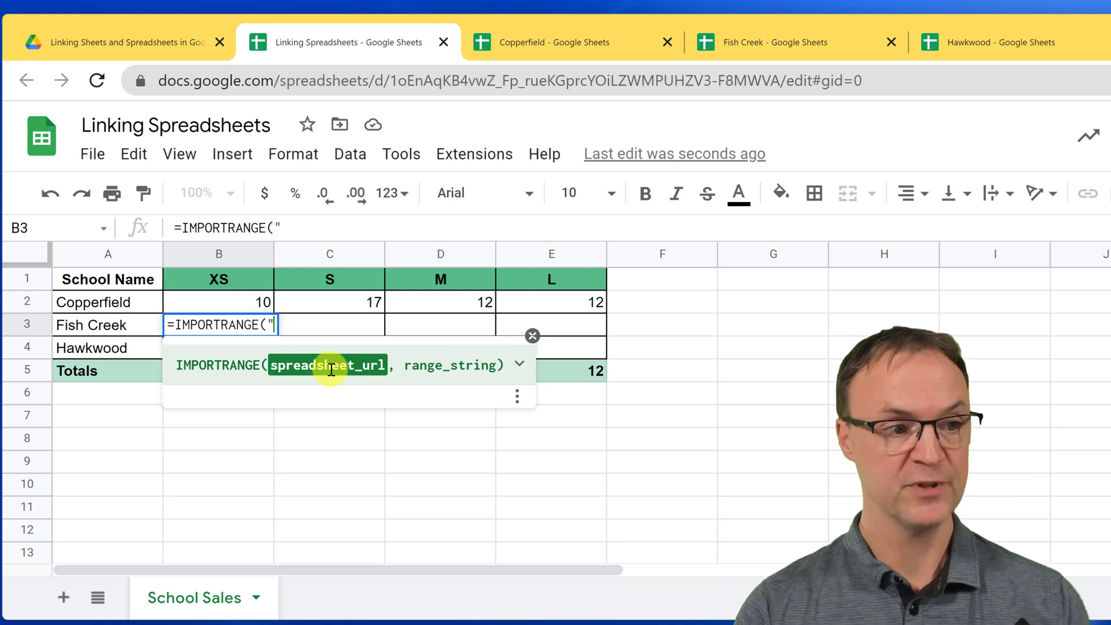
- Enter the copied Fish Creek spreadsheet URL as the quoted spreadsheet_url argument of B3's IMPORTRANGE formula, followed by a comma
key(ctrl+v)
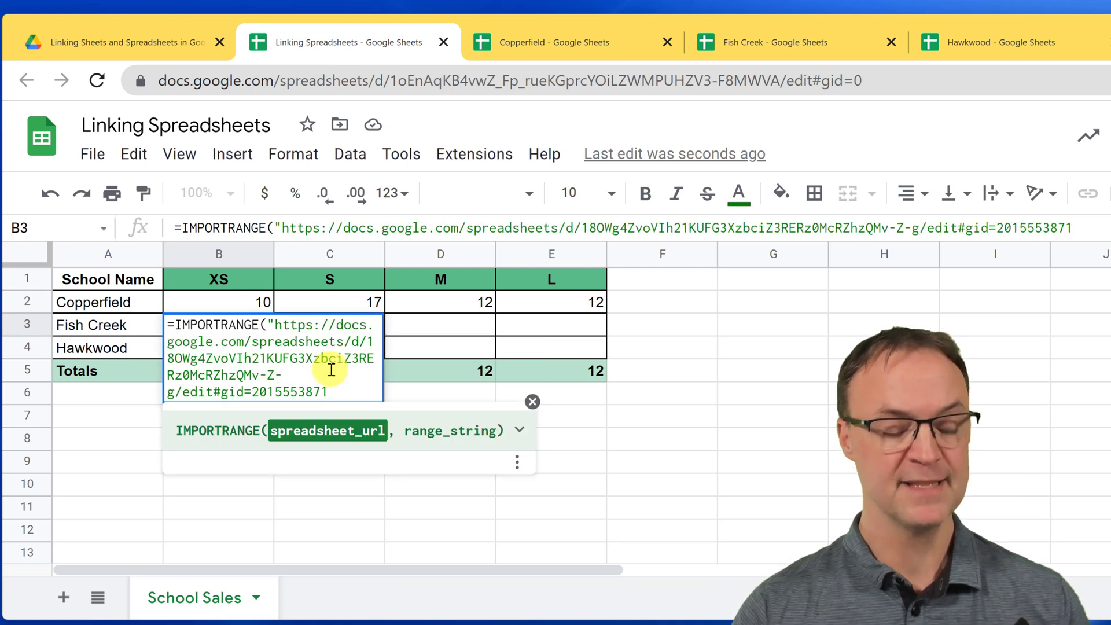
text(")
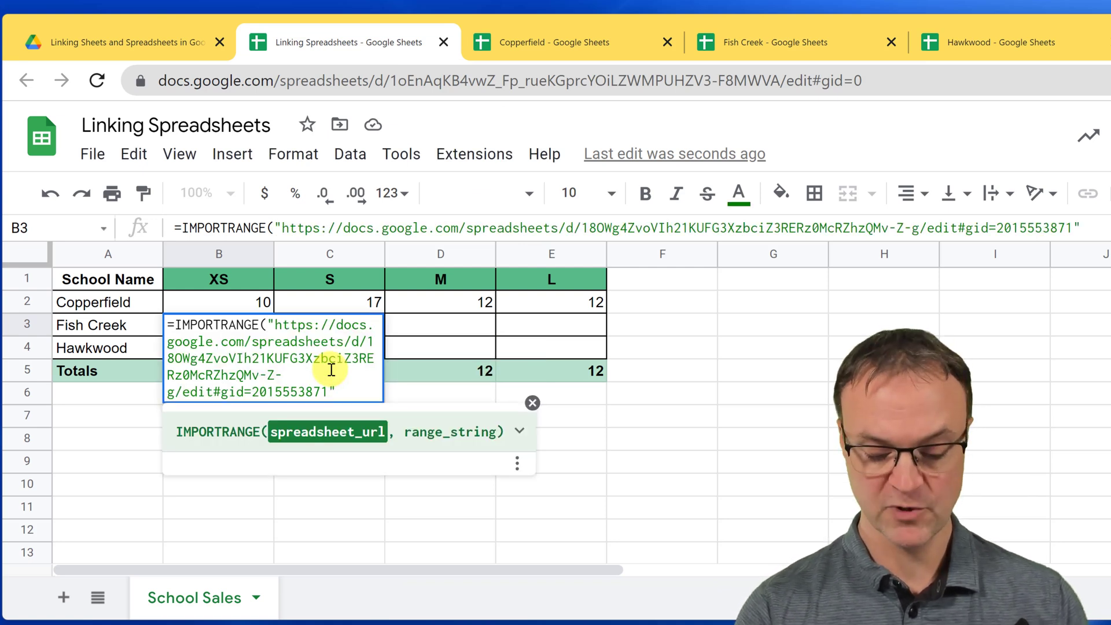
text(, )
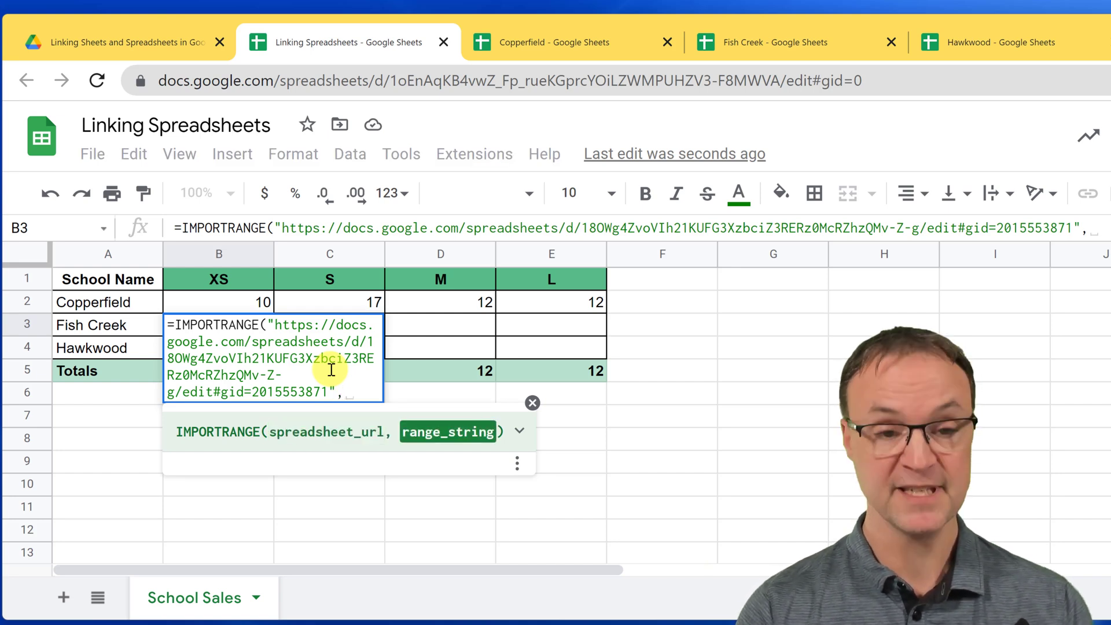
- Complete the Fish Creek IMPORTRANGE formula in B3 with the range string "sales test!B5:e5"
text(")
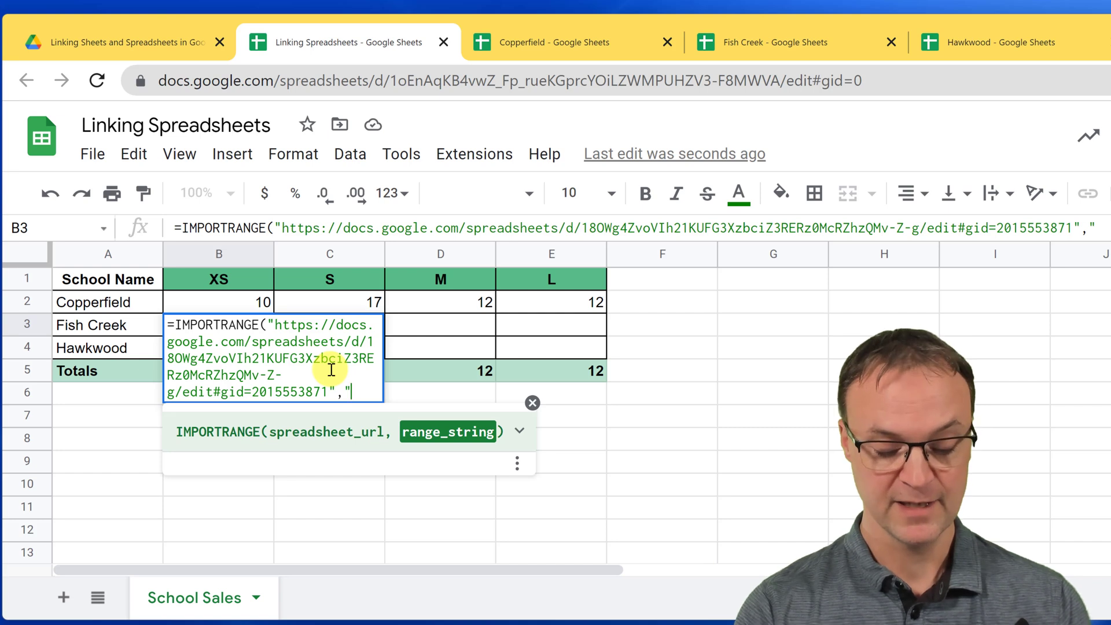
text(sales)
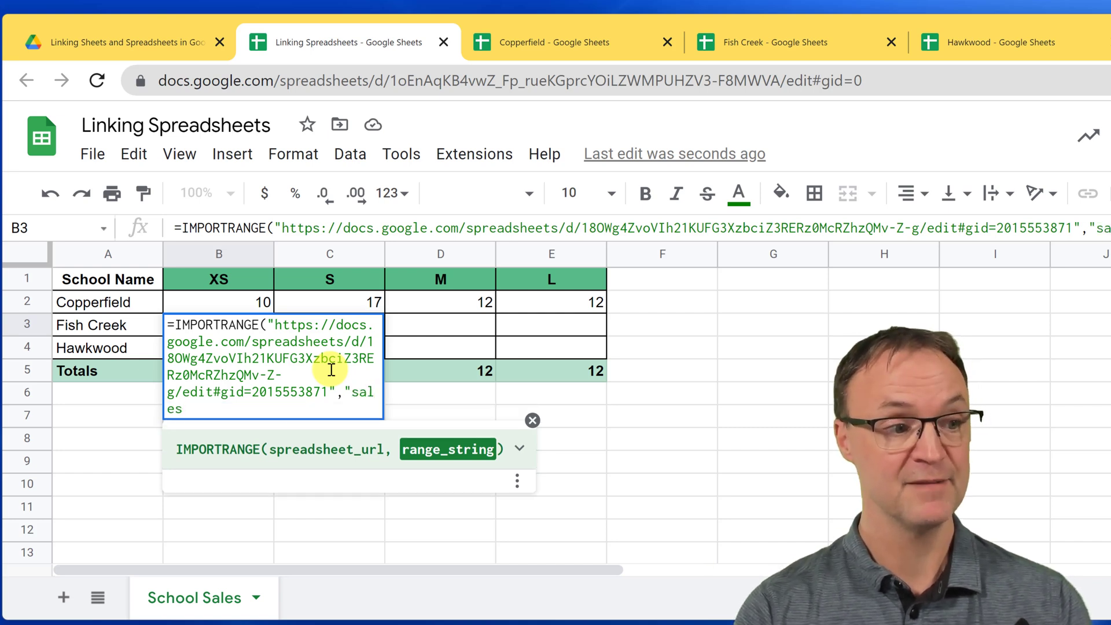
text( test)
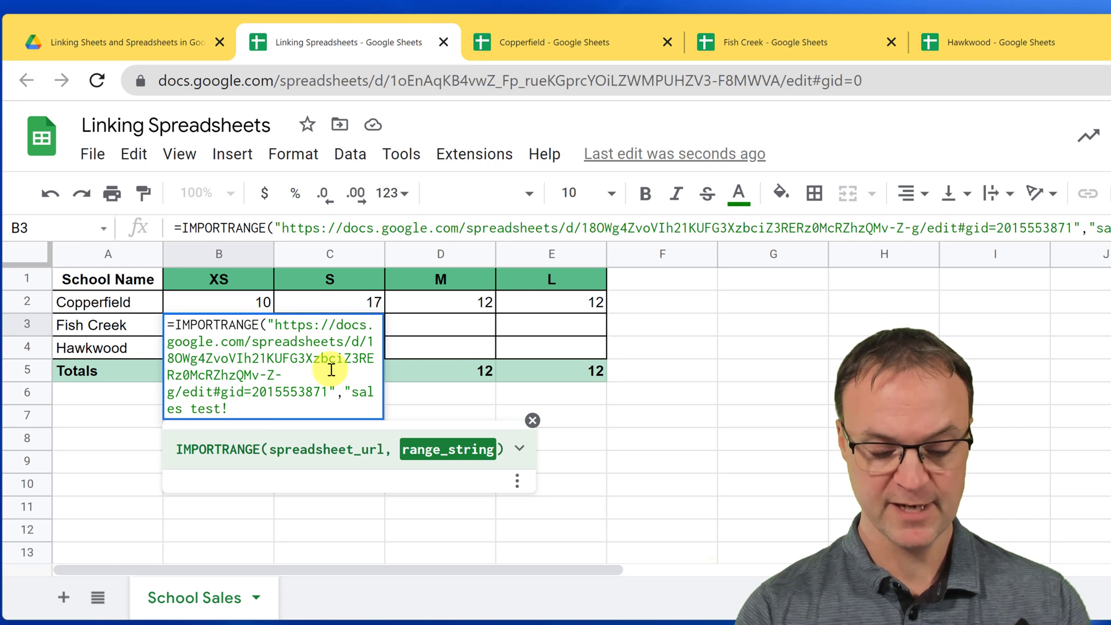
text(!B)
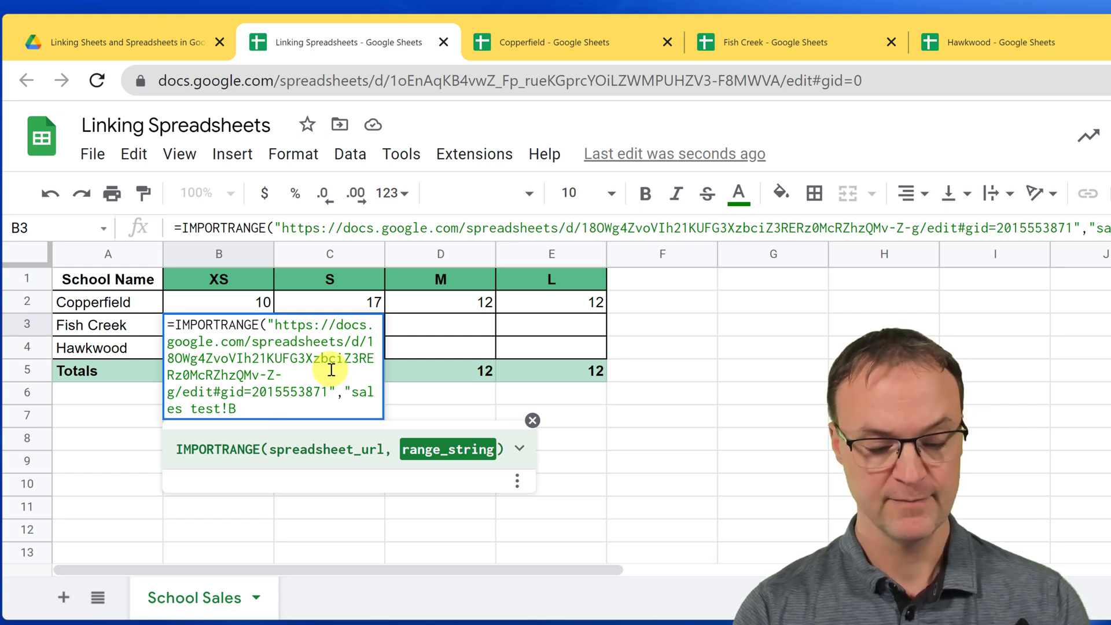
text(5:e)
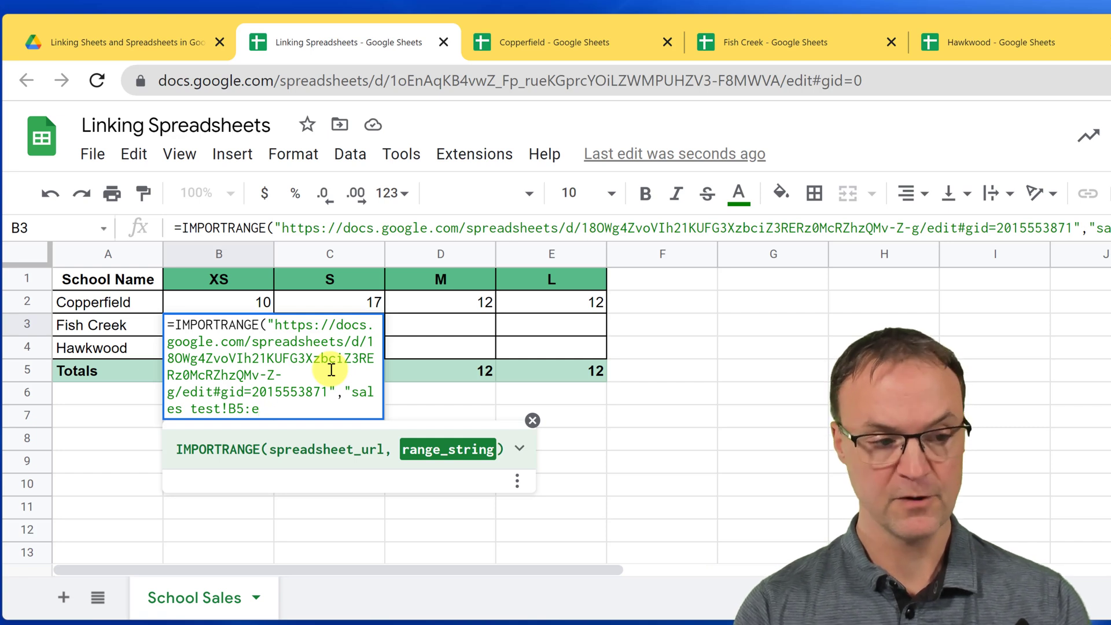
text(5)
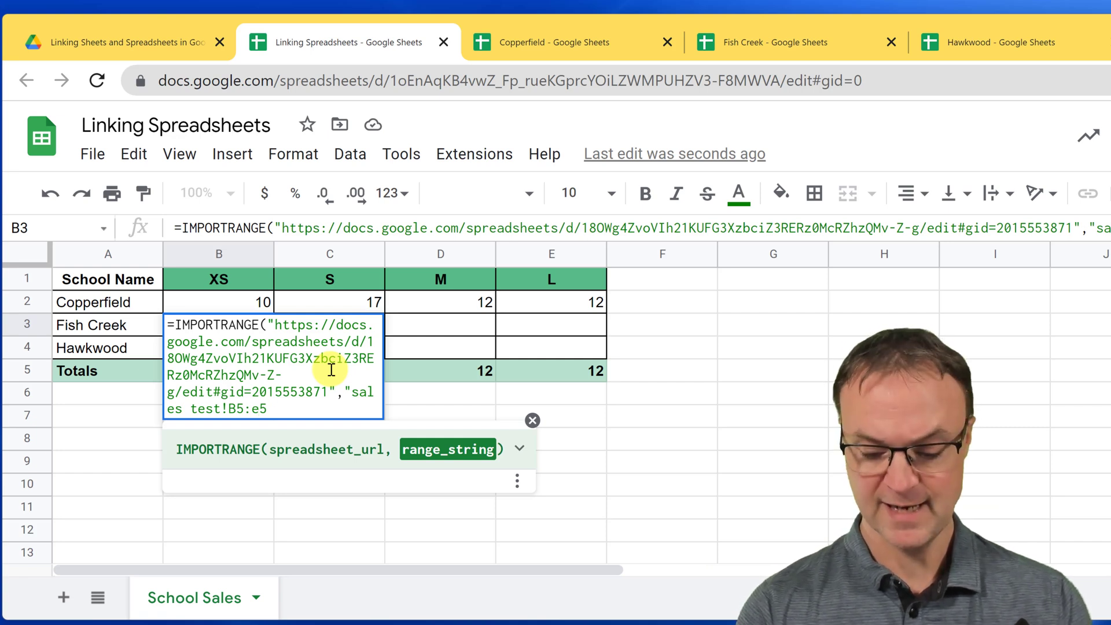
text(")
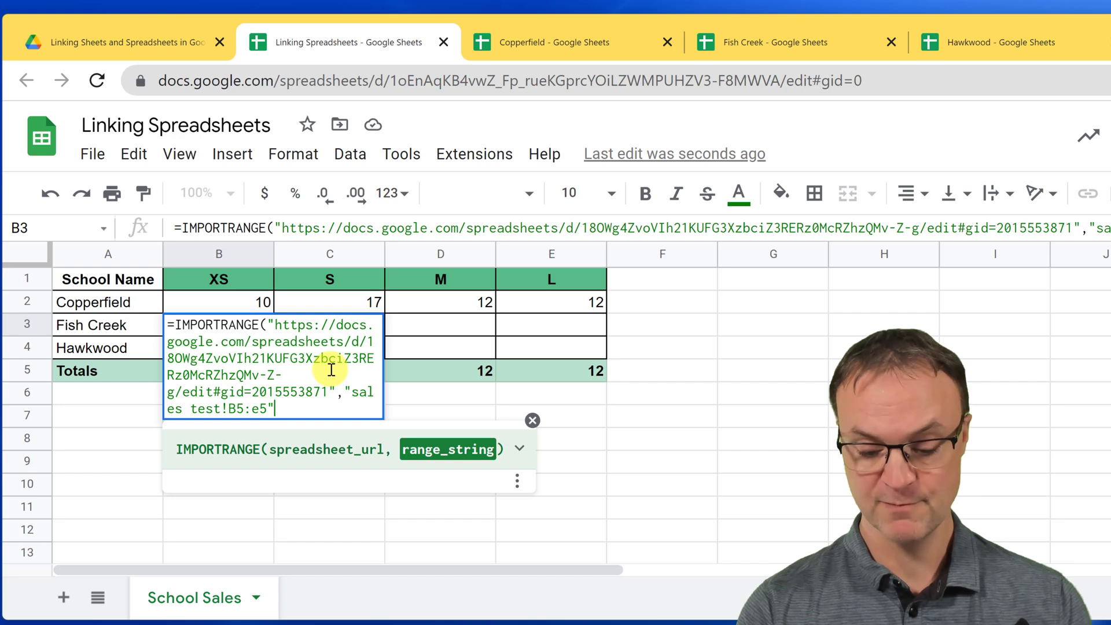
text())
key(Return)
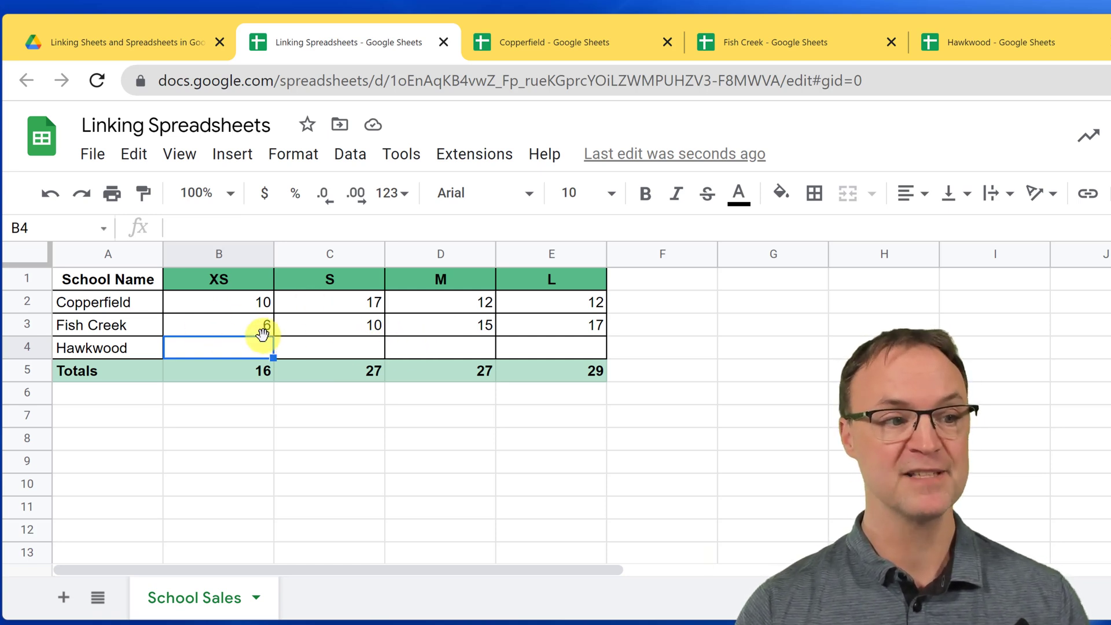
- Fill the Fish Creek IMPORTRANGE formula from B3 down into Hawkwood's XS cell, B4
click(236, 328)
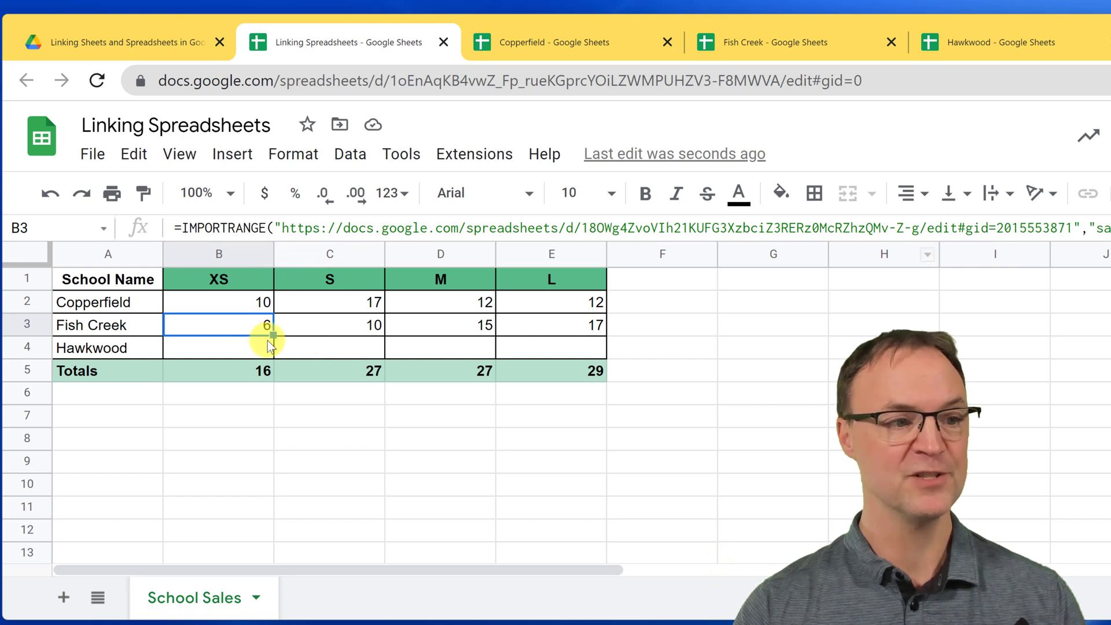
drag(274, 336, 273, 354)
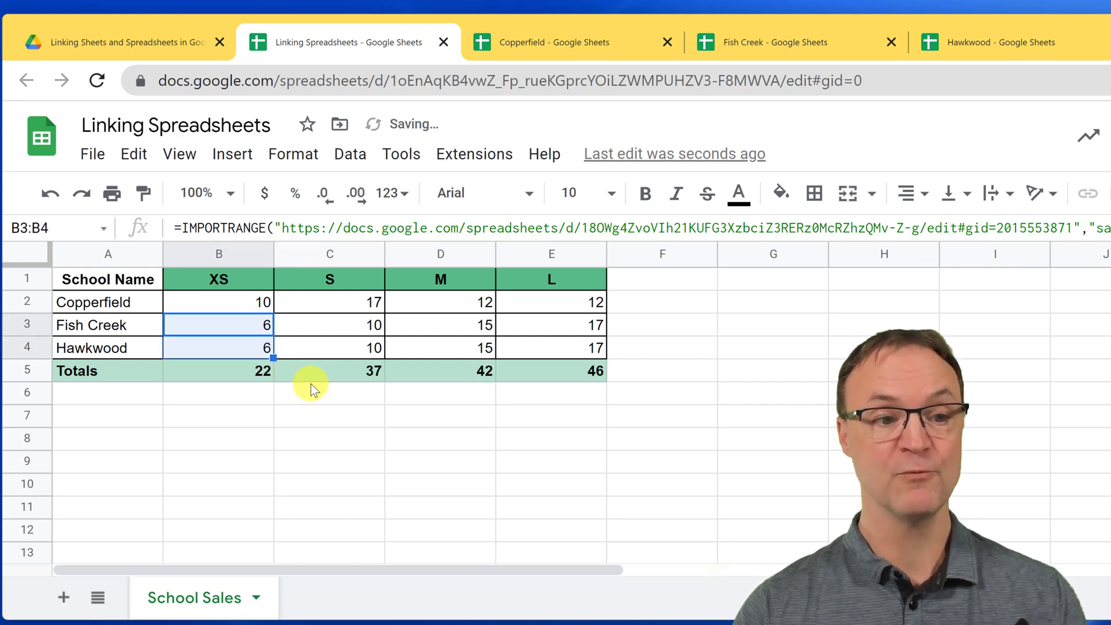
click(259, 352)
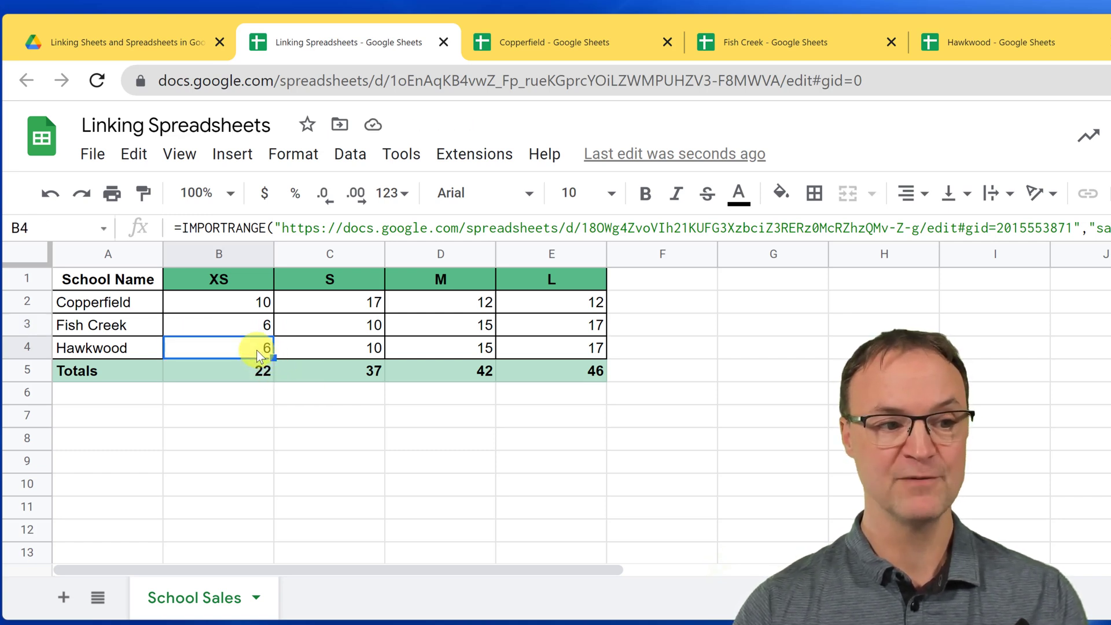
- Replace the spreadsheet URL in B4's IMPORTRANGE formula with the URL copied from the Hawkwood spreadsheet
click(964, 43)
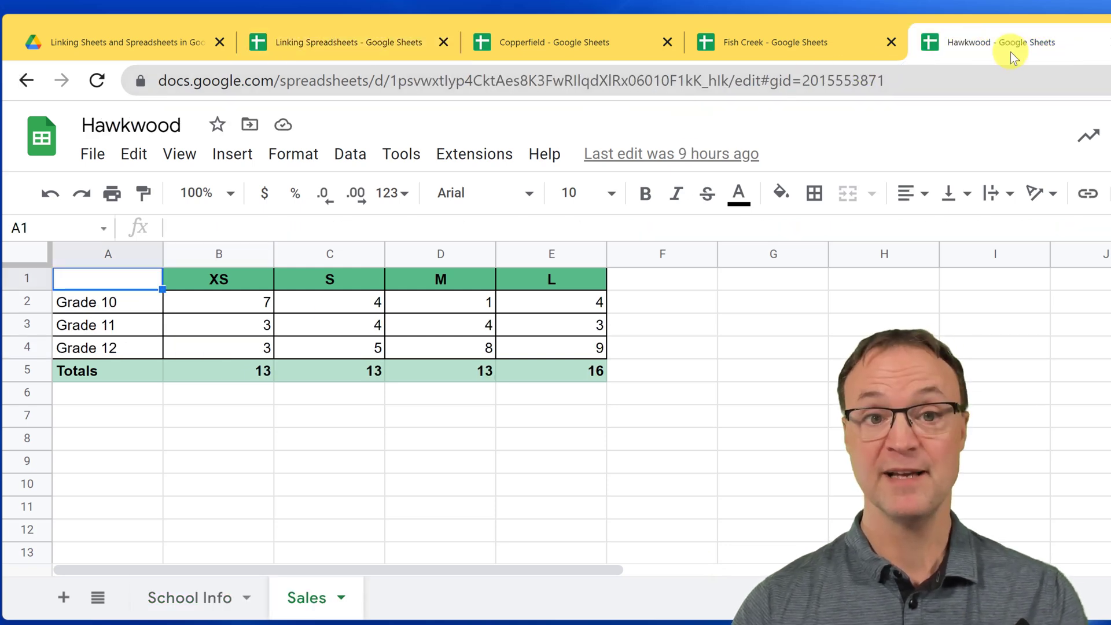
click(452, 91)
right_click(453, 90)
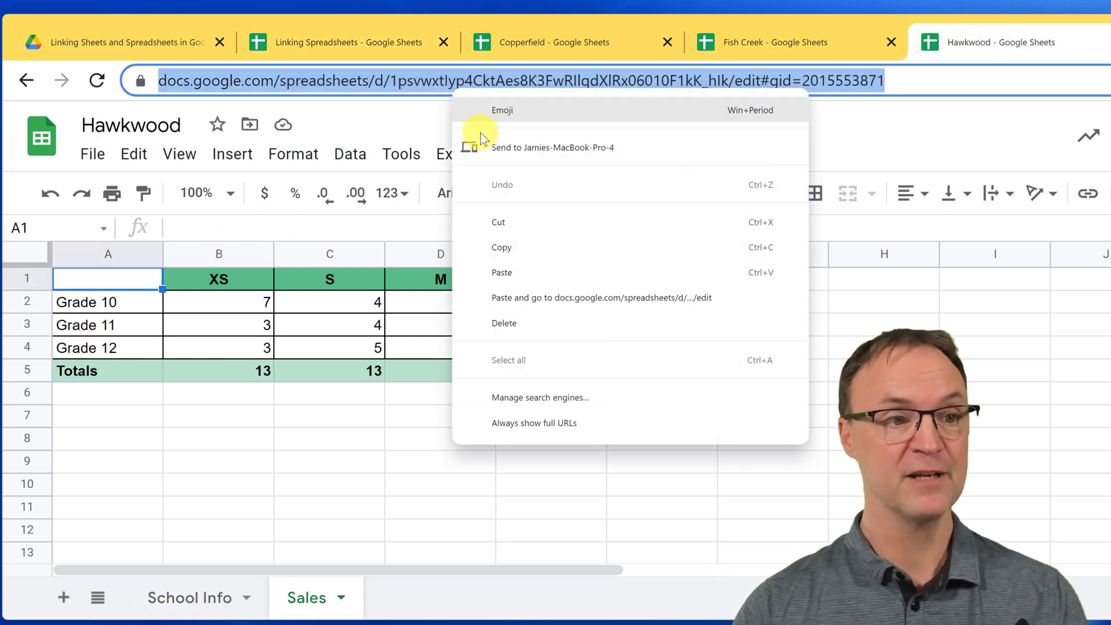
click(507, 247)
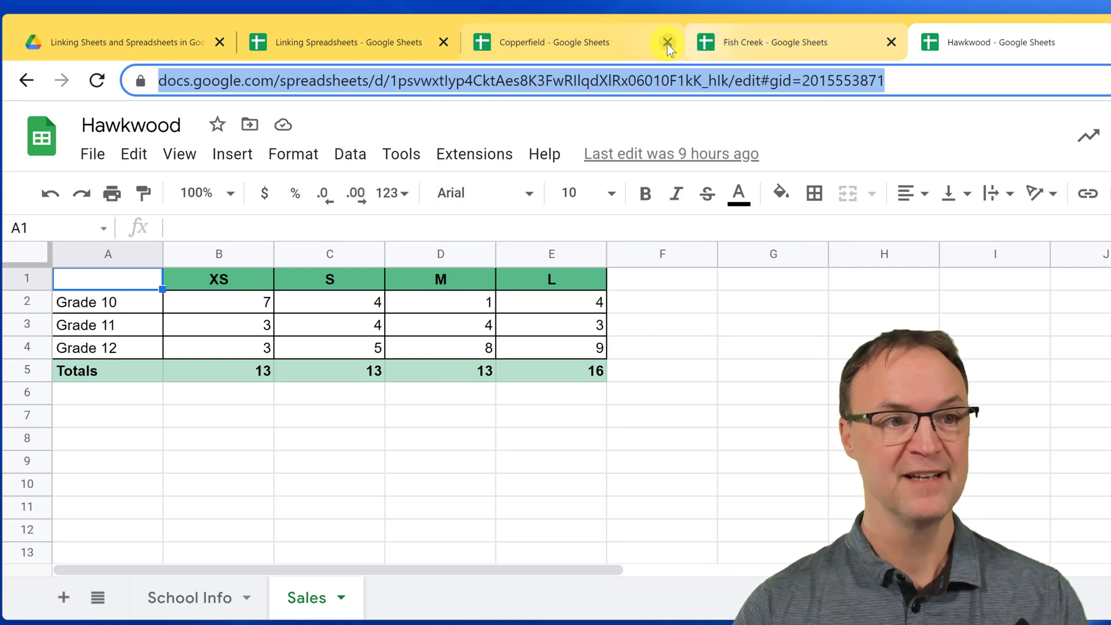
click(304, 44)
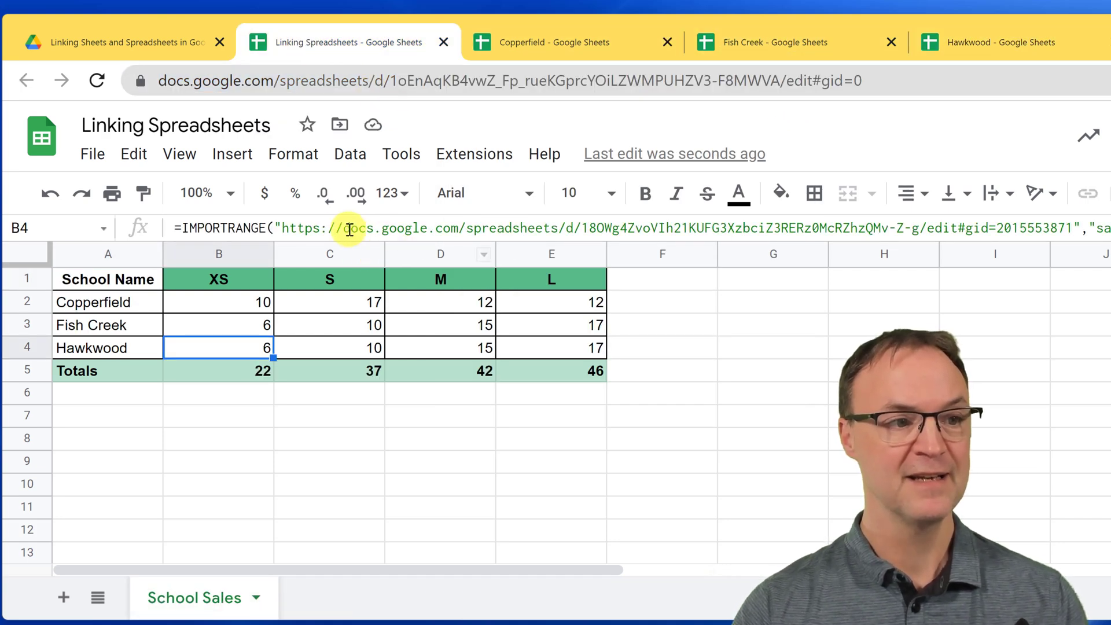
drag(281, 229, 1071, 222)
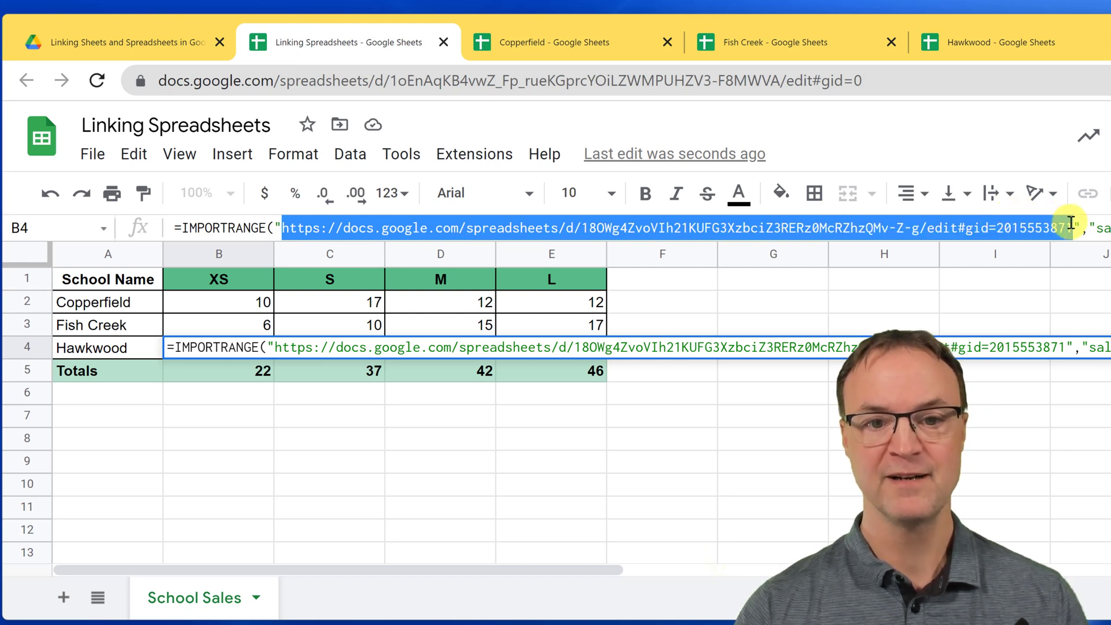
key(ctrl+v)
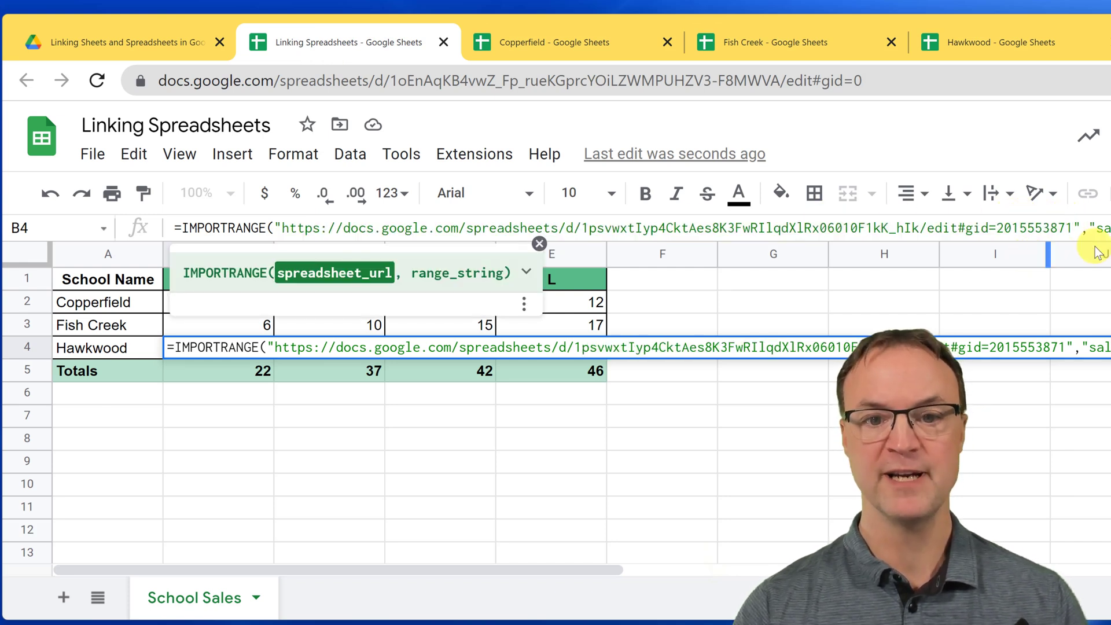
key(End)
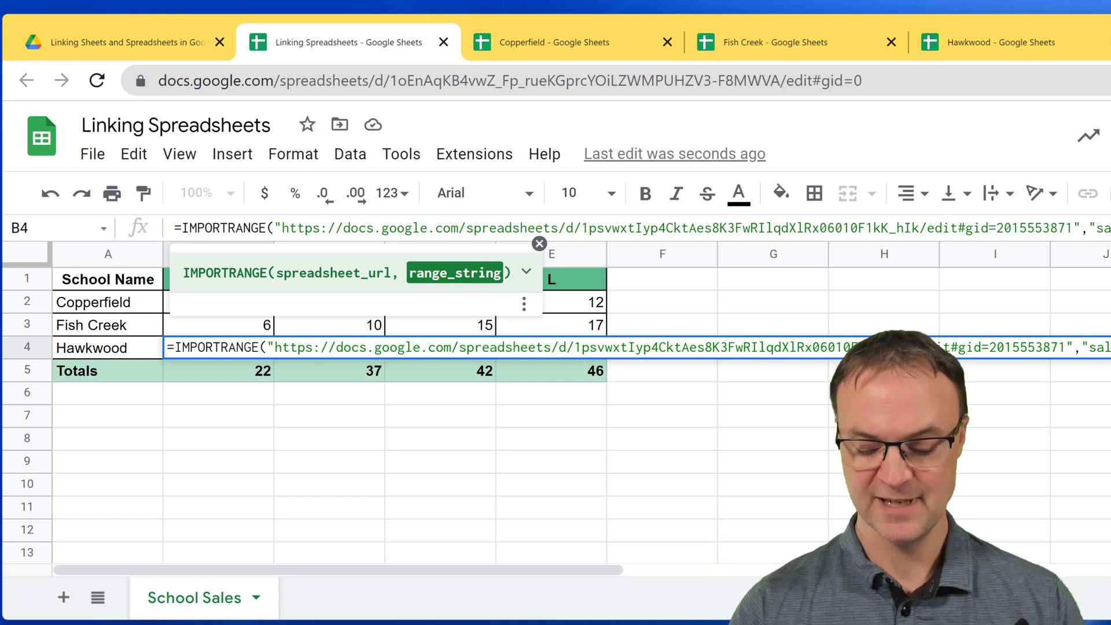
key(Return)
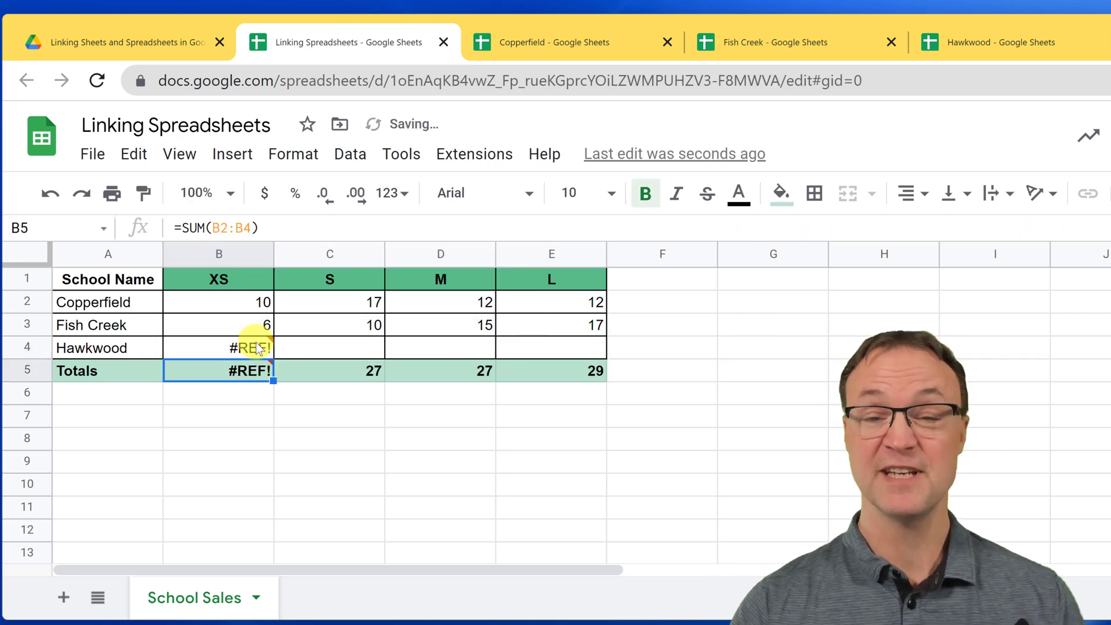
- Allow B4's formula to access the Hawkwood spreadsheet and compare the imported row with the totals in the Hawkwood file
click(256, 344)
click(320, 383)
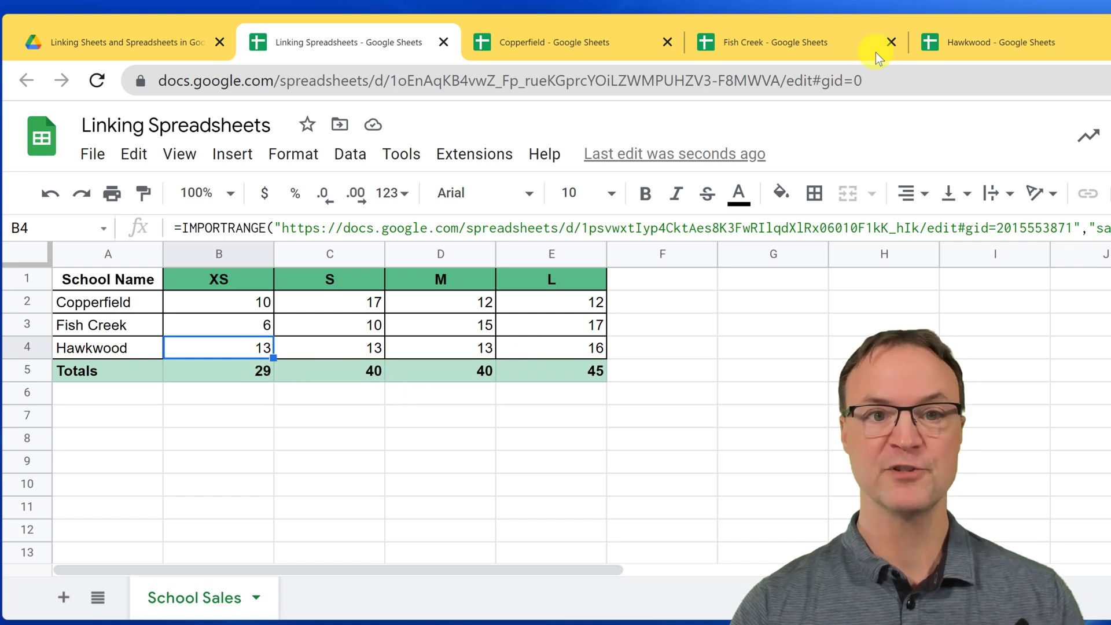
click(973, 42)
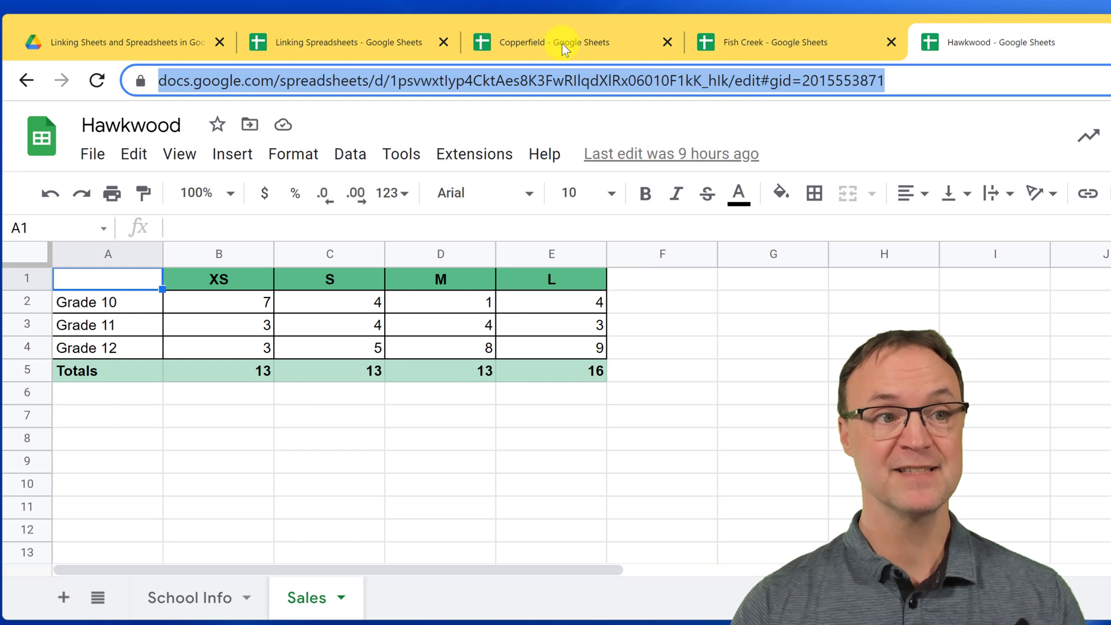
click(321, 40)
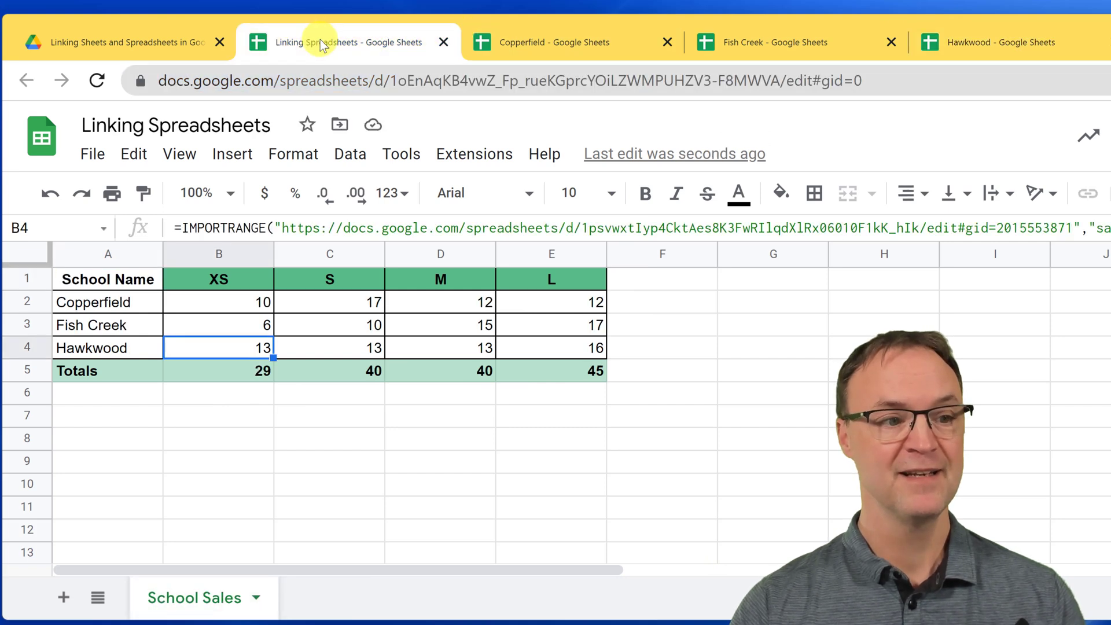
click(404, 403)
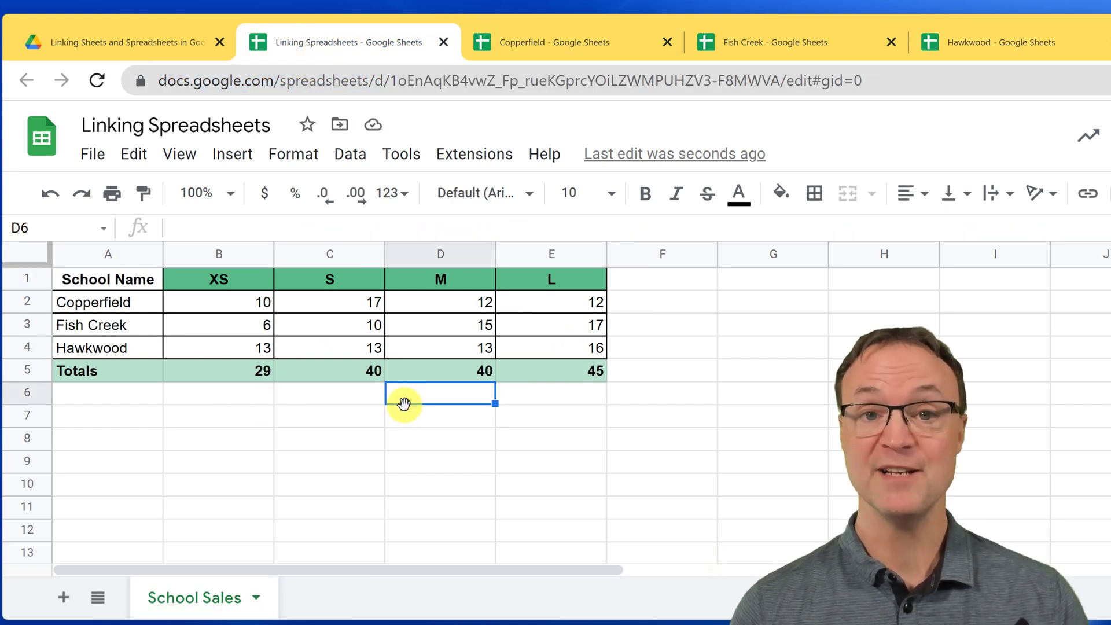